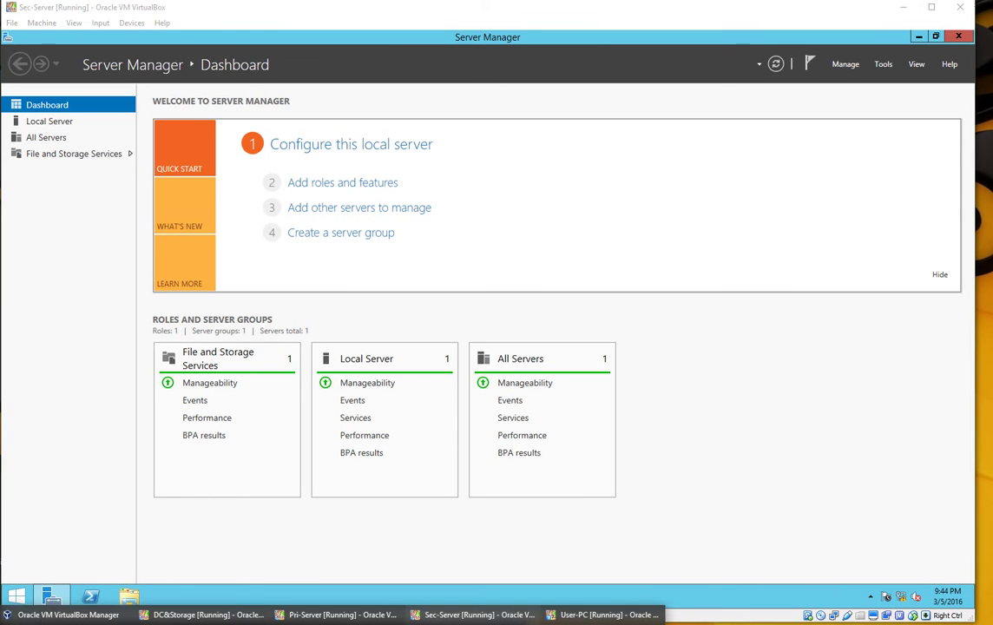
Step: Bring the DC&Storage virtual machine's Server Manager dashboard to the front
left_click(178, 612)
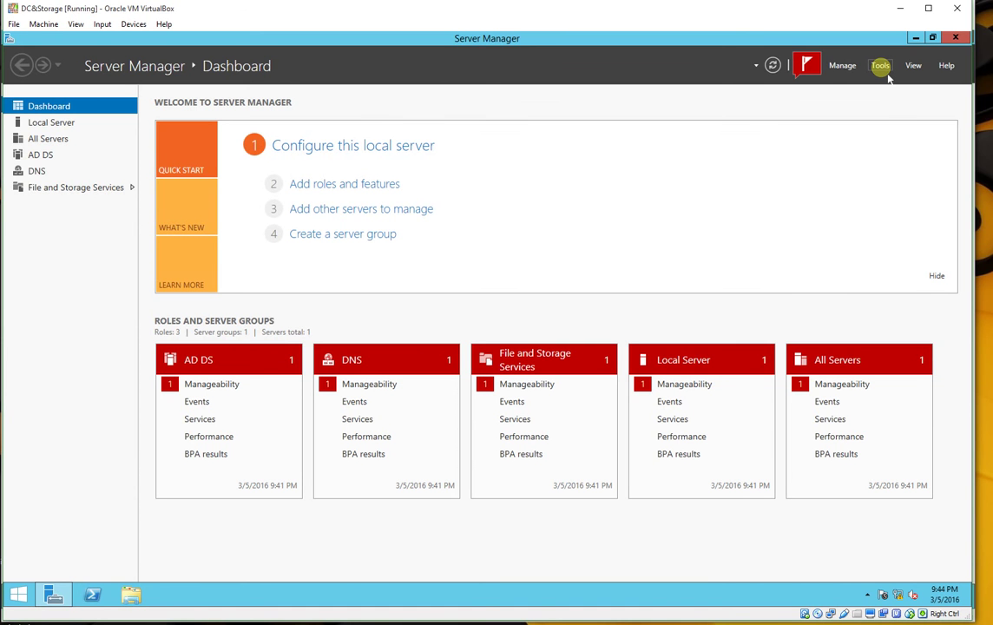
Step: Launch Active Directory Users and Computers from Server Manager's Tools menu
left_click(886, 73)
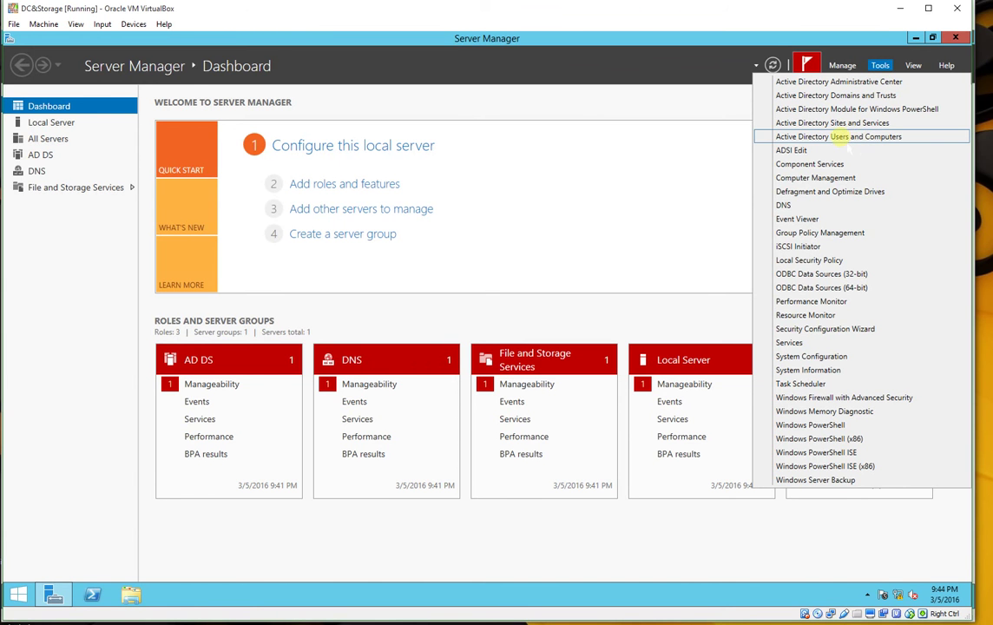
left_click(847, 137)
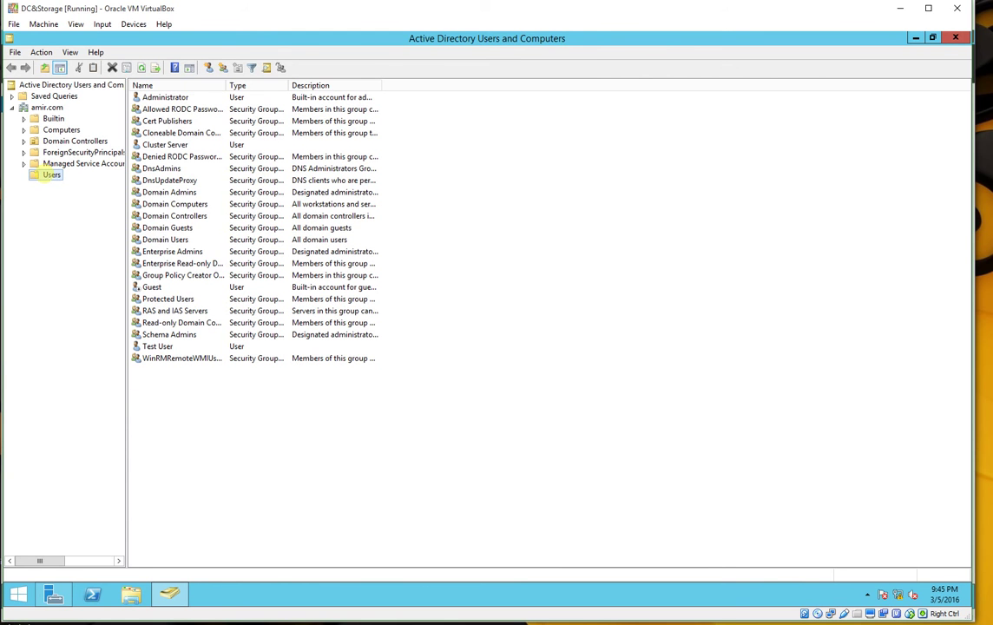
right_click(50, 175)
mouse_move(100, 212)
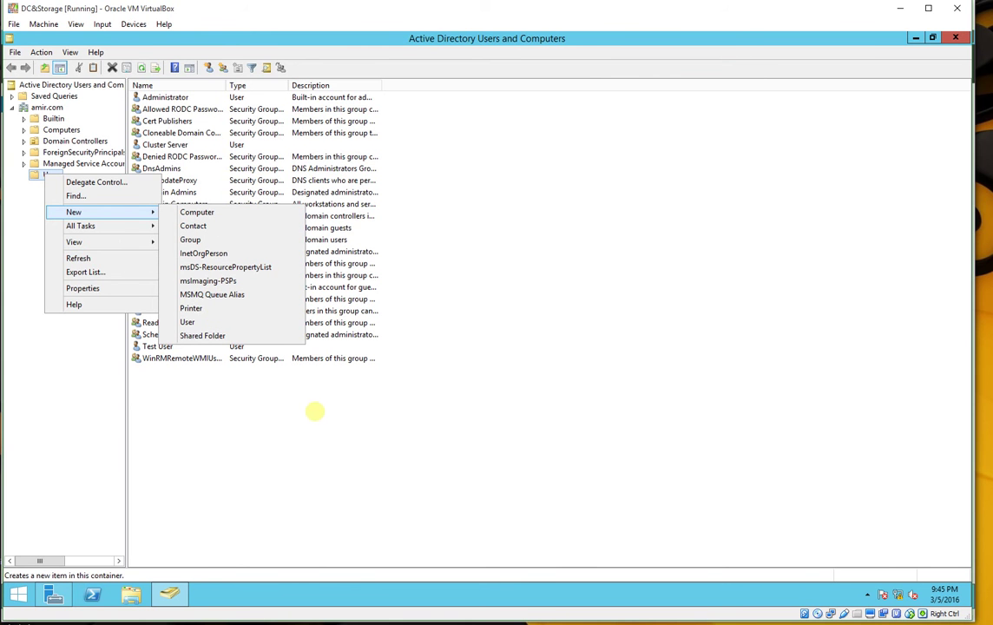
left_click(313, 401)
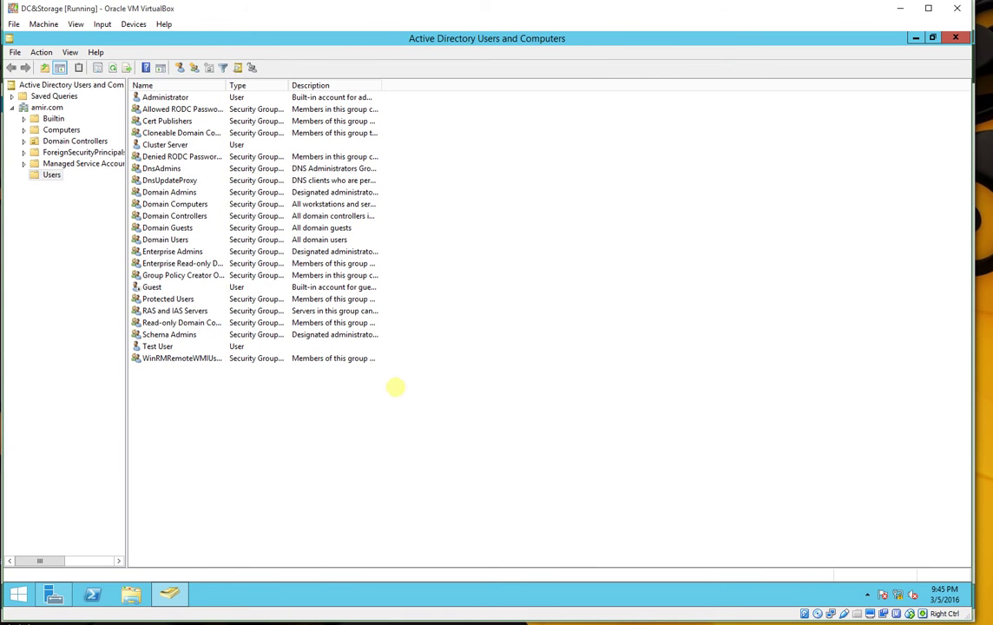
right_click(268, 397)
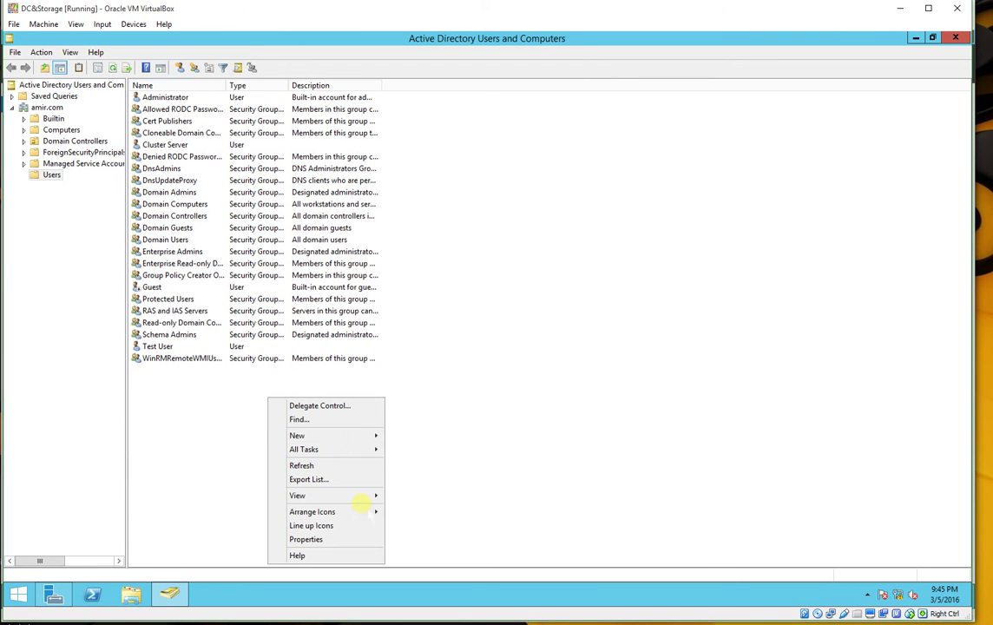
mouse_move(356, 436)
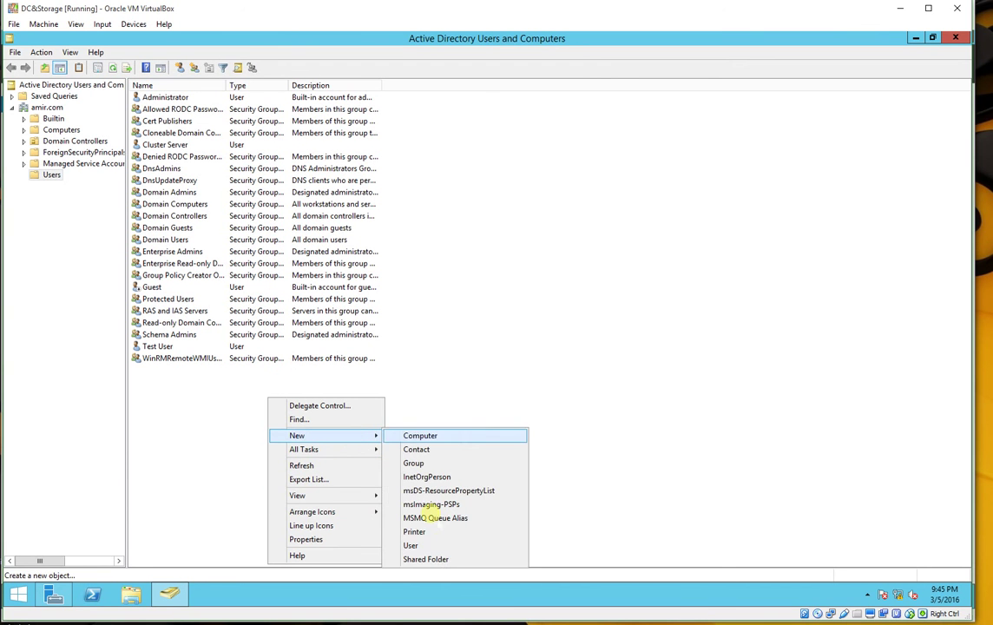
left_click(431, 545)
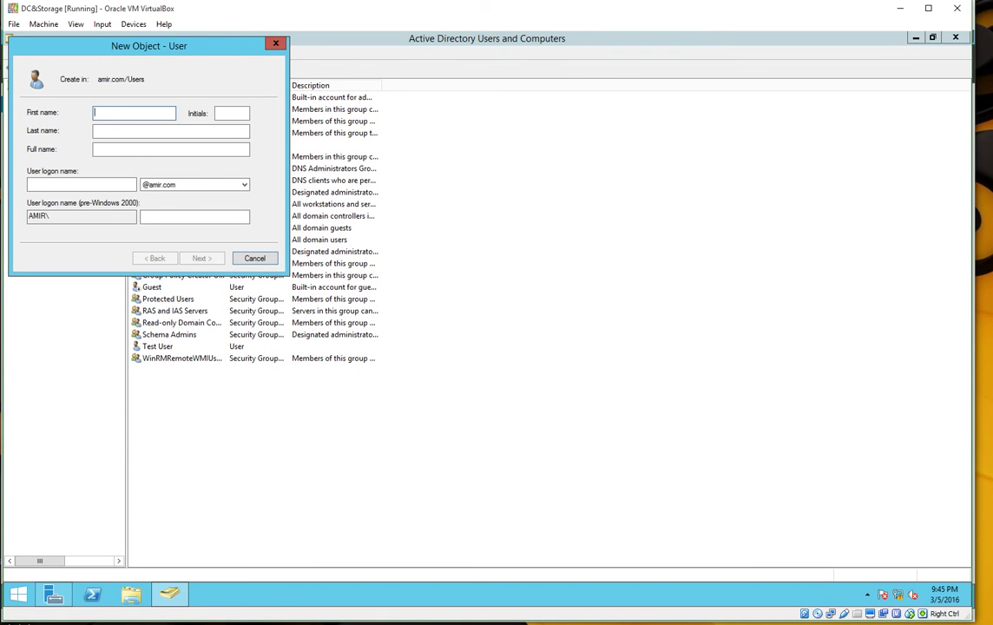
type("Cluster")
key("Tab")
key("Tab")
type("Serve")
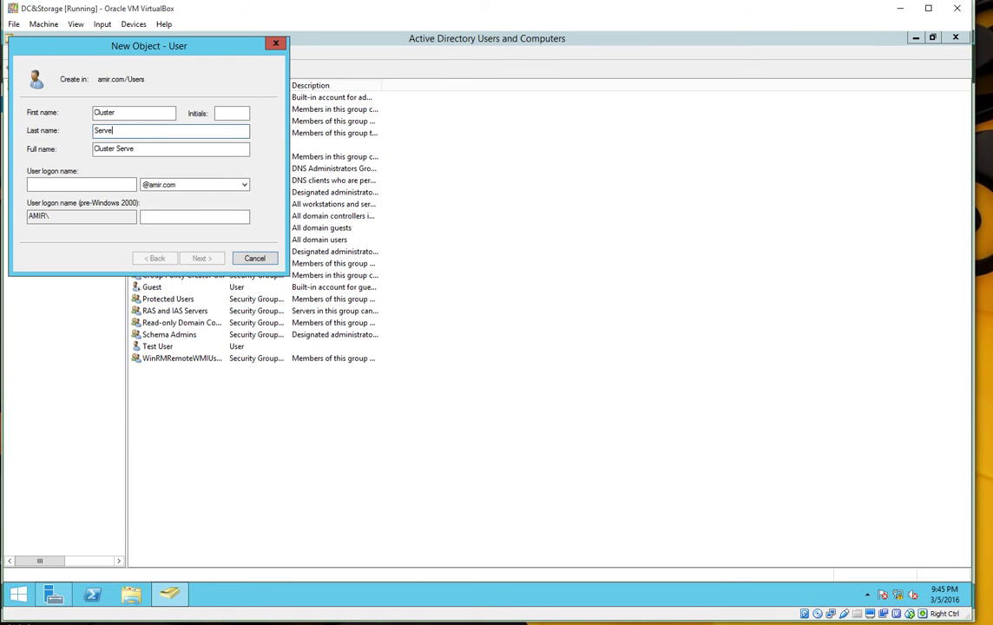
key("Tab")
key("Tab")
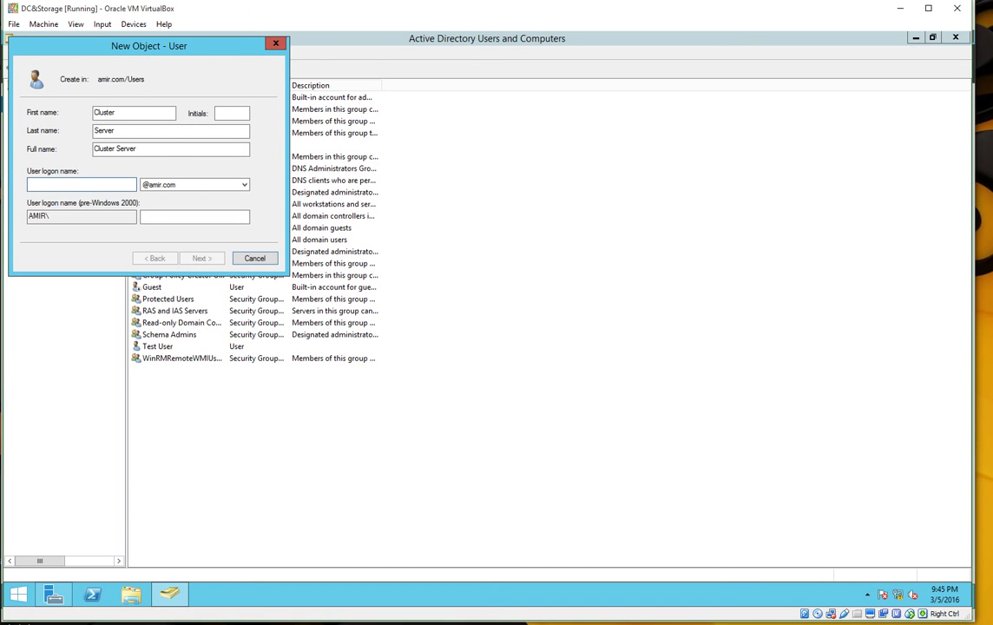
type("cserver")
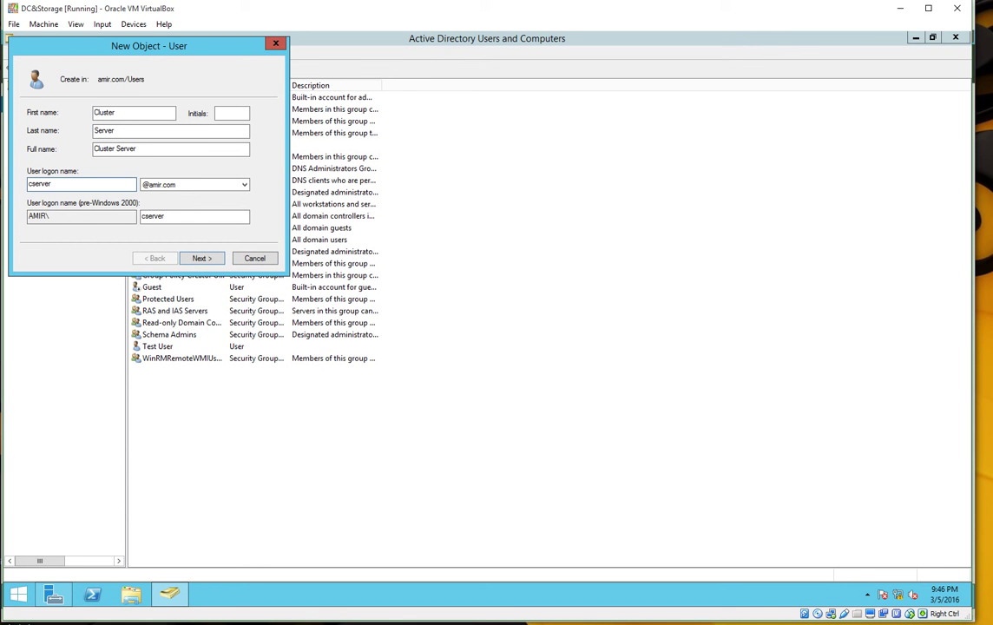
left_click(202, 258)
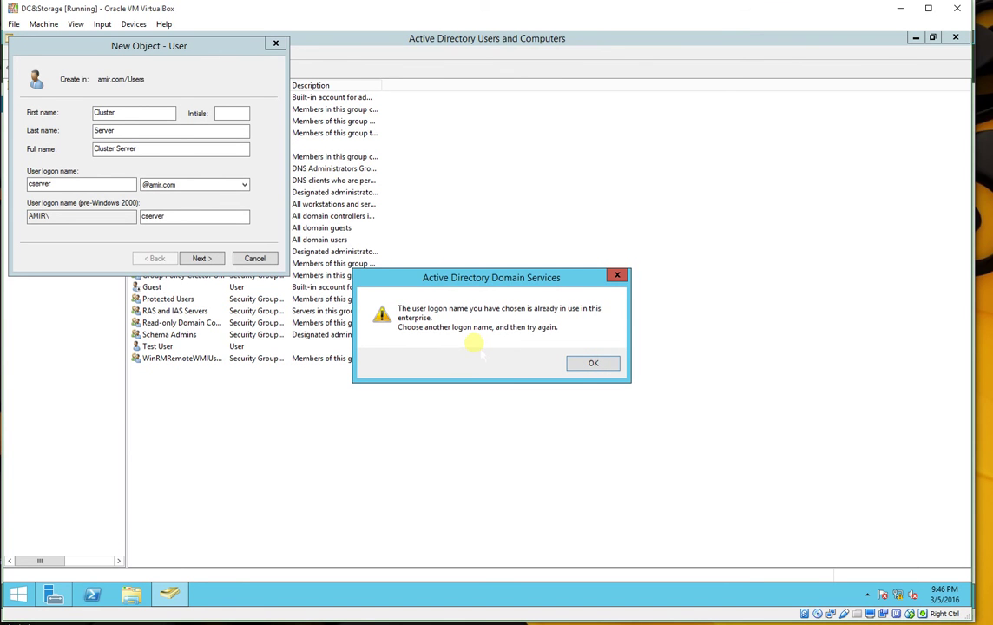
left_click(594, 363)
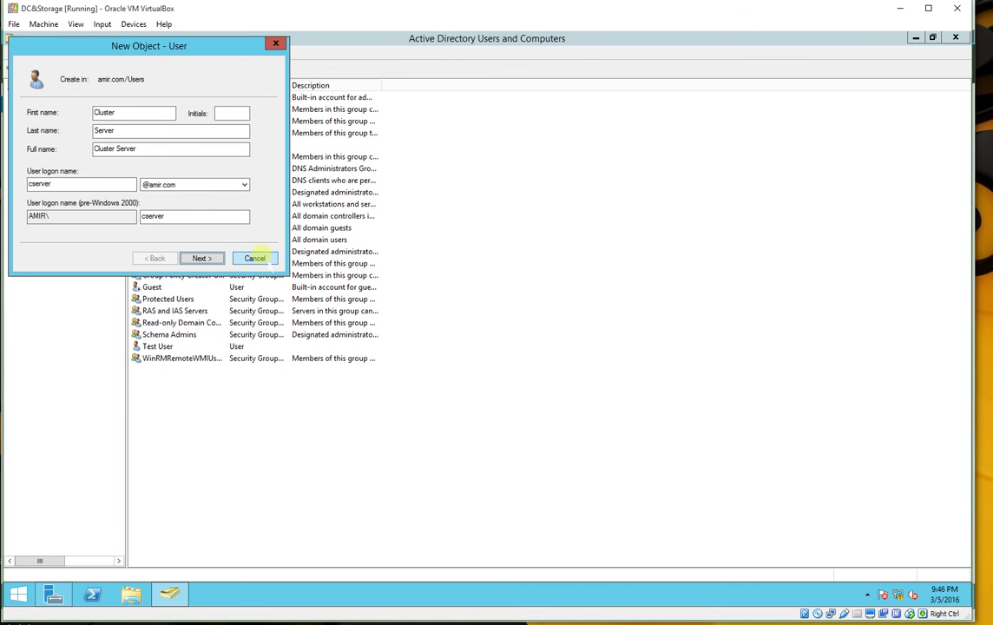
left_click(255, 258)
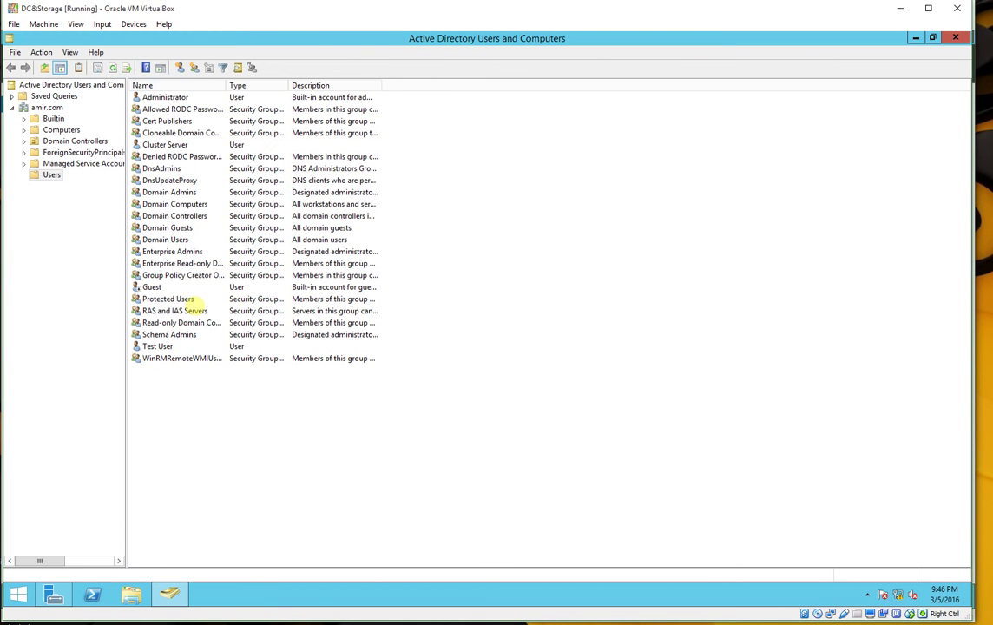
Step: Review the Cluster Server user's properties, then delete the Cluster Server user
left_click(183, 322)
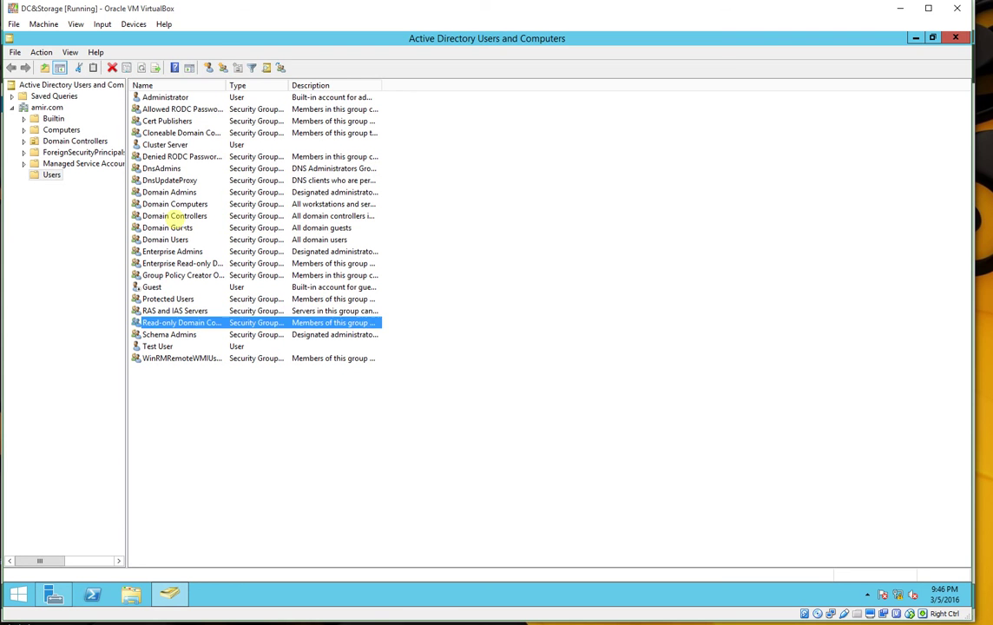
double_click(170, 145)
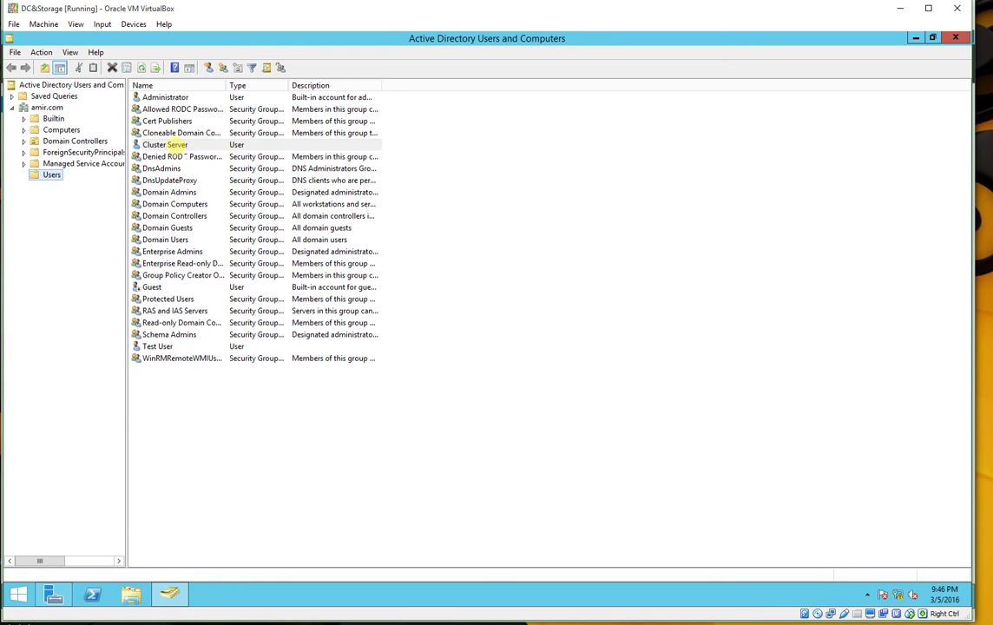
left_click(174, 145)
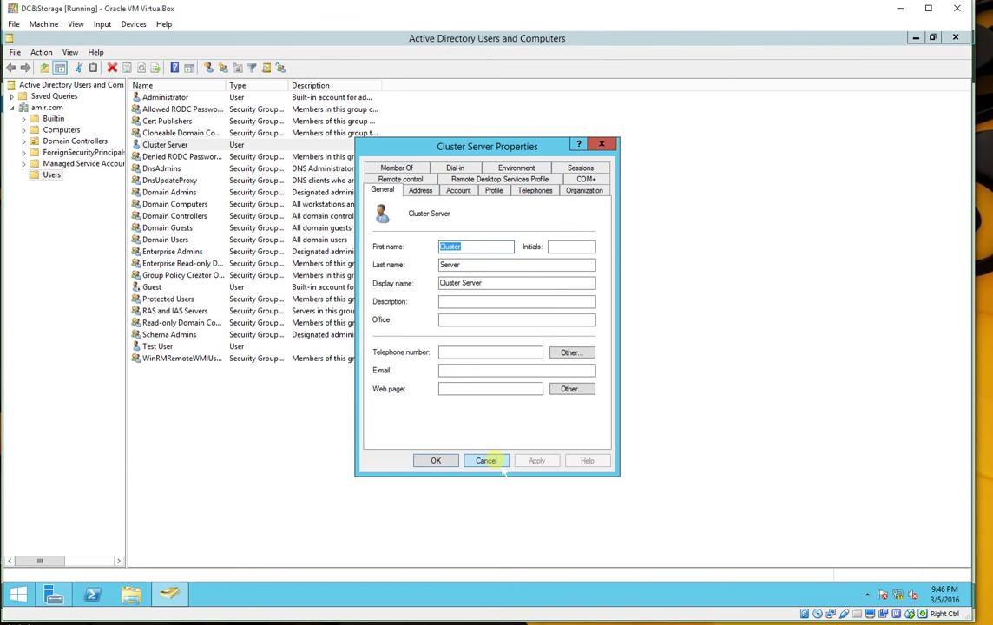
left_click(488, 460)
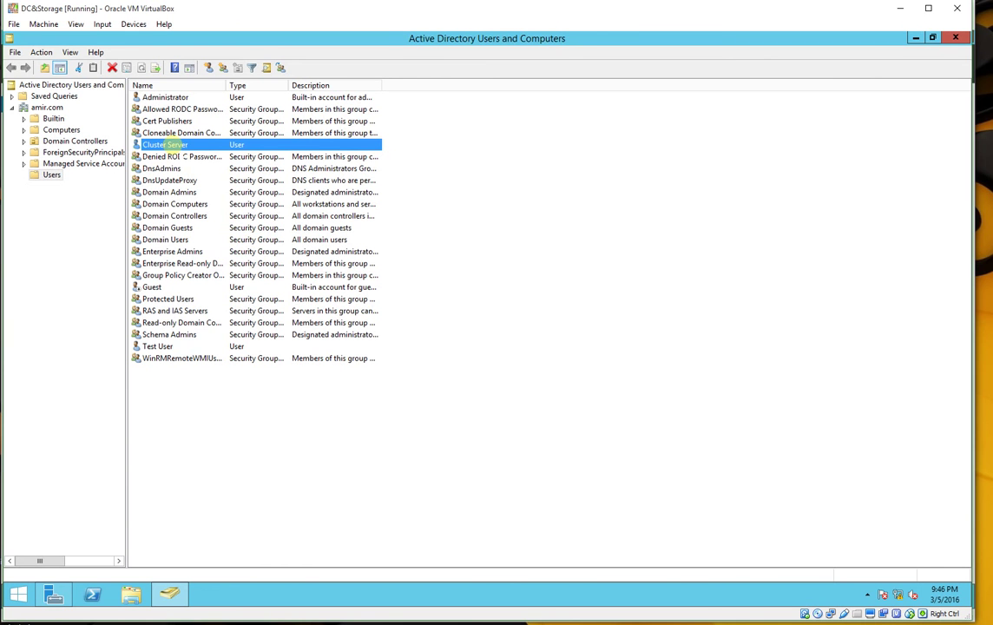
right_click(167, 144)
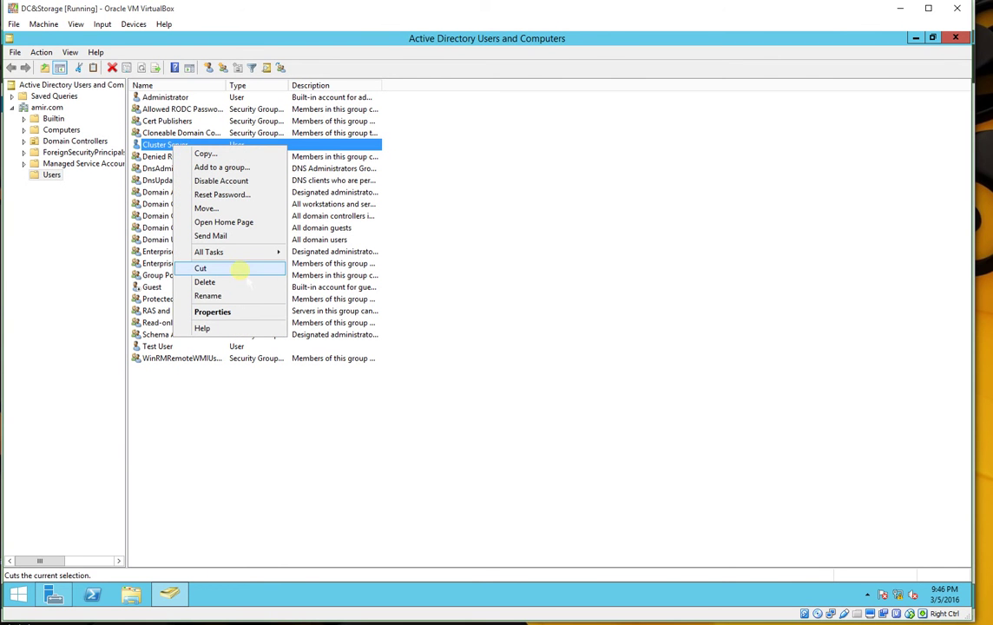
left_click(230, 282)
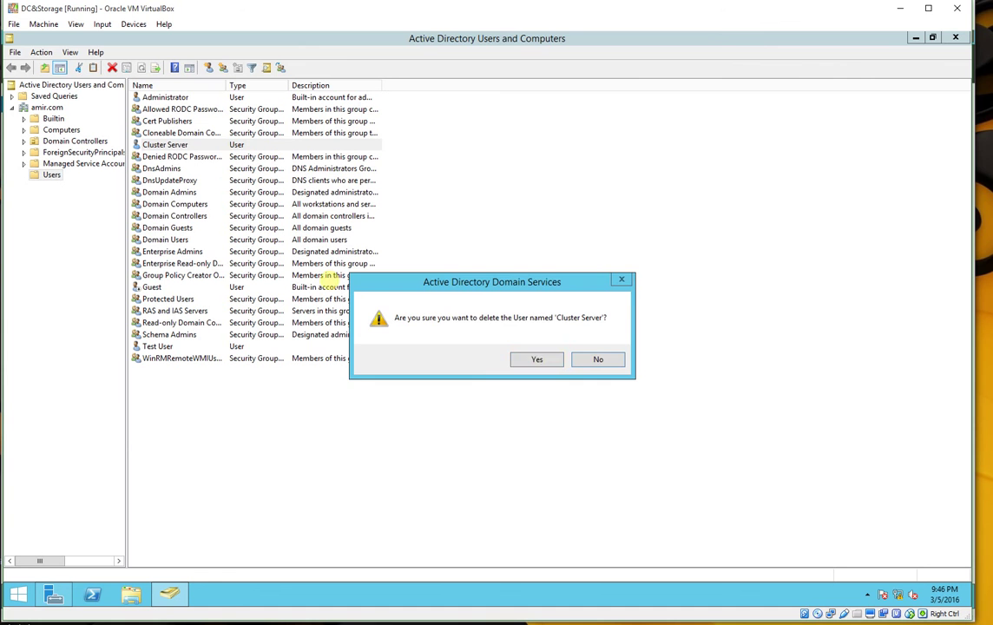
left_click(536, 359)
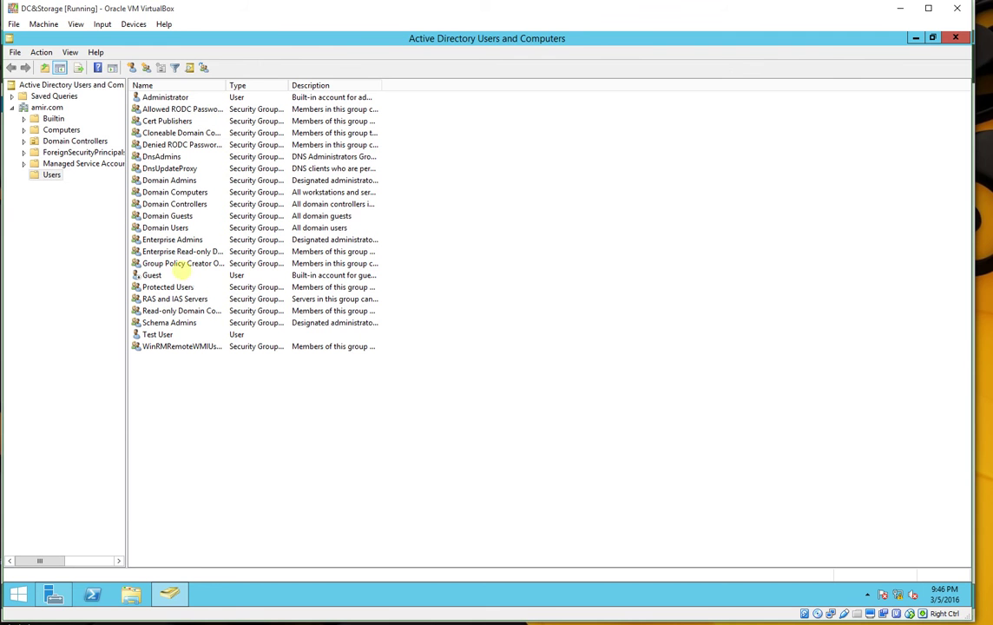
double_click(161, 335)
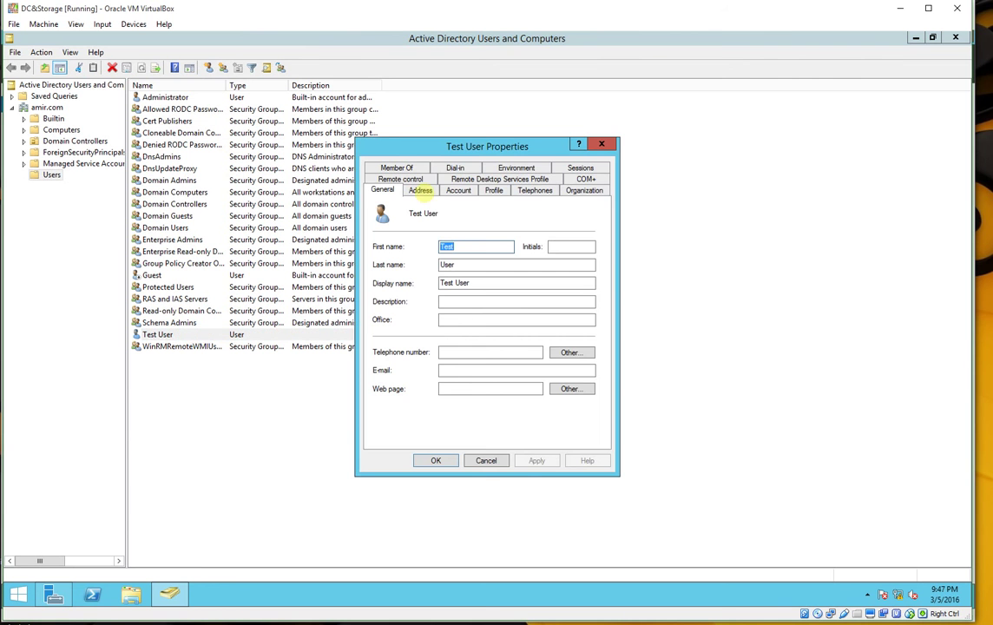
left_click(457, 190)
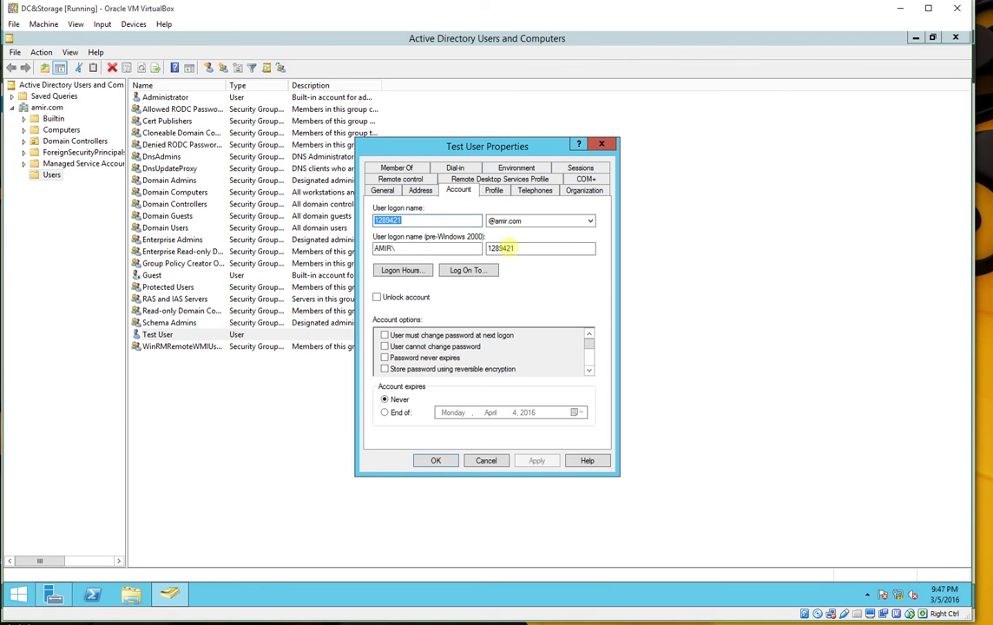
left_click(486, 460)
left_click(180, 335)
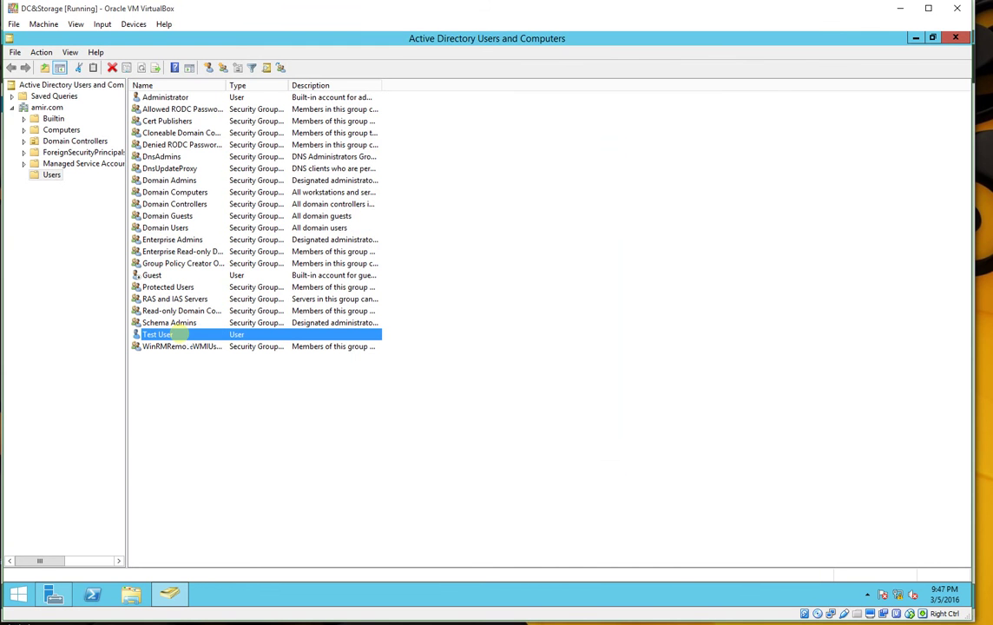
right_click(179, 336)
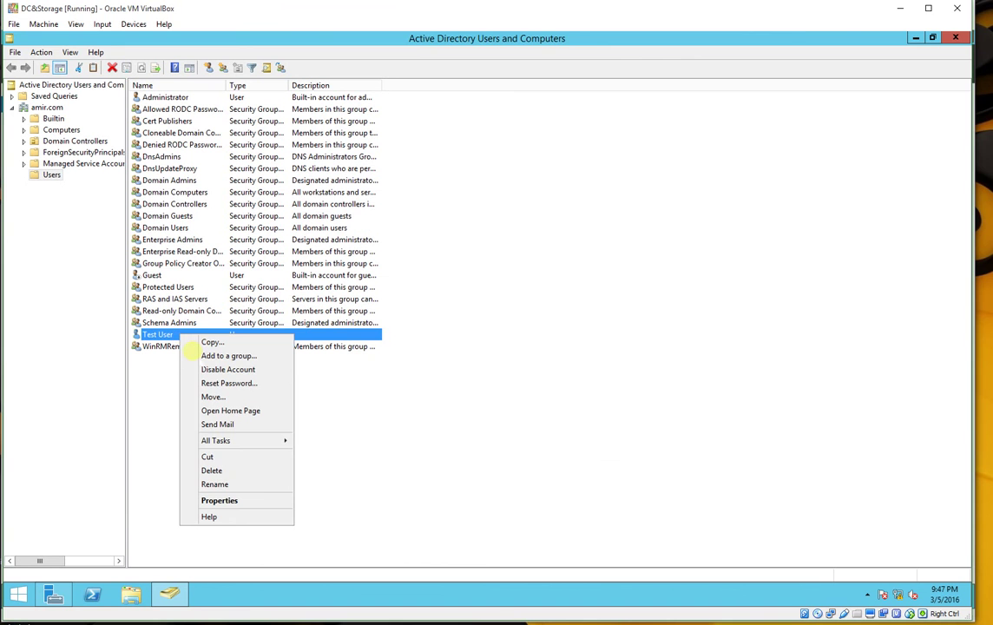
left_click(230, 470)
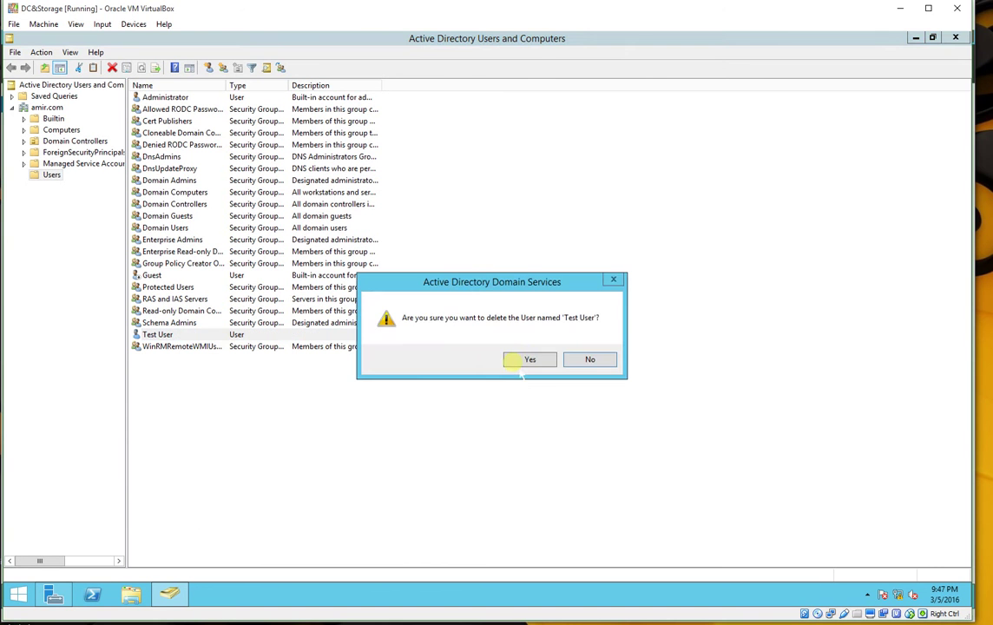
left_click(528, 357)
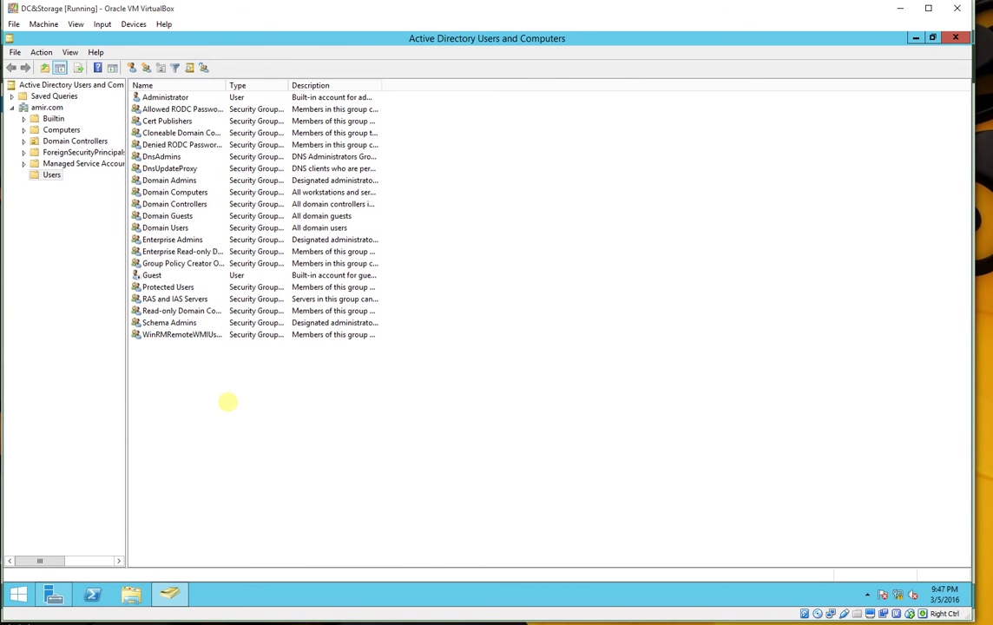
Step: Start a new user with first name Cluster, last name Server, and logon name cserver
right_click(191, 377)
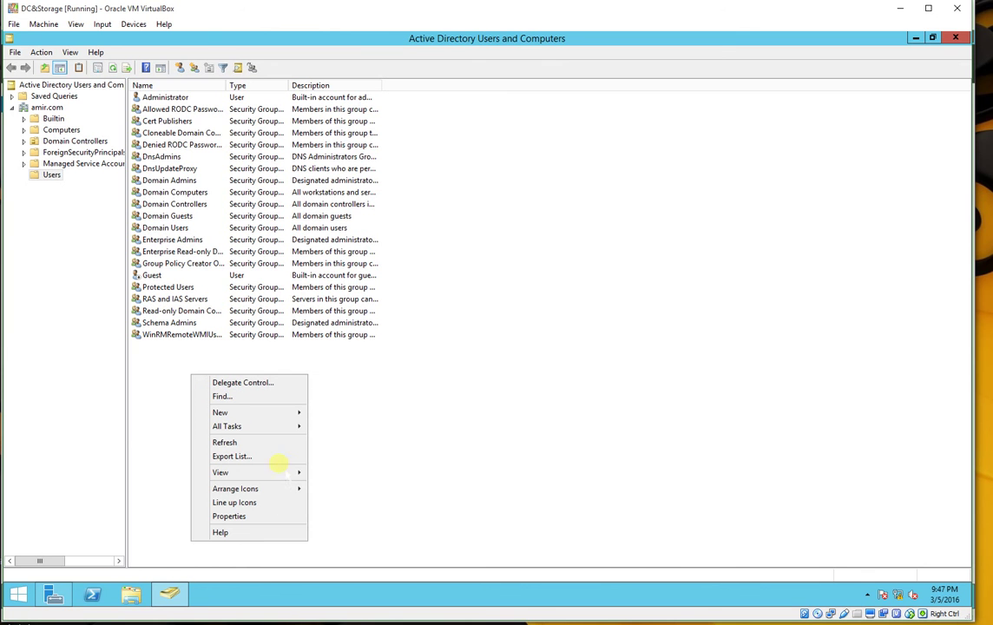
left_click(267, 412)
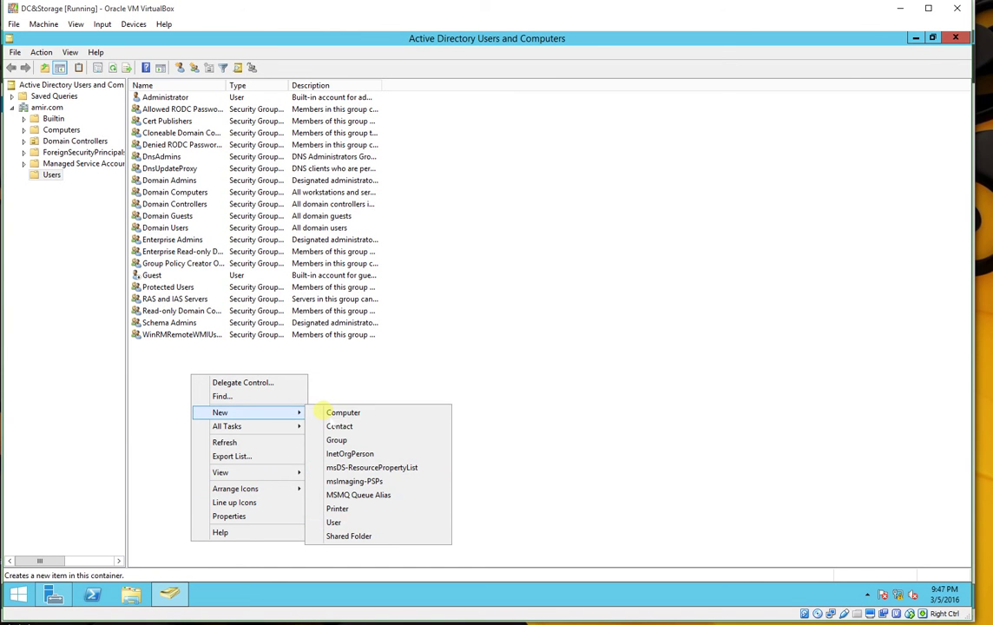
left_click(356, 523)
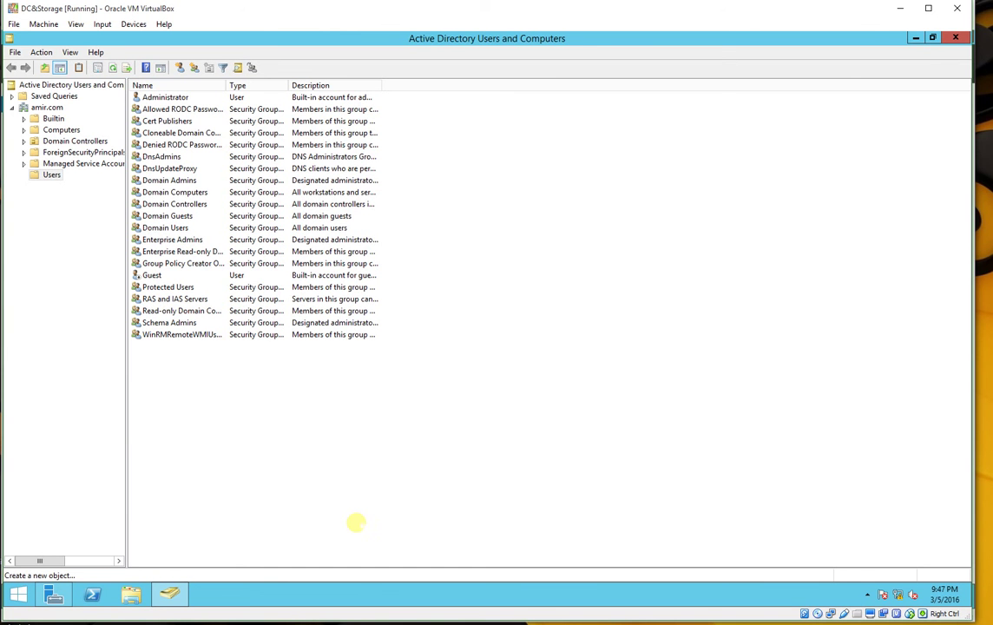
type("C")
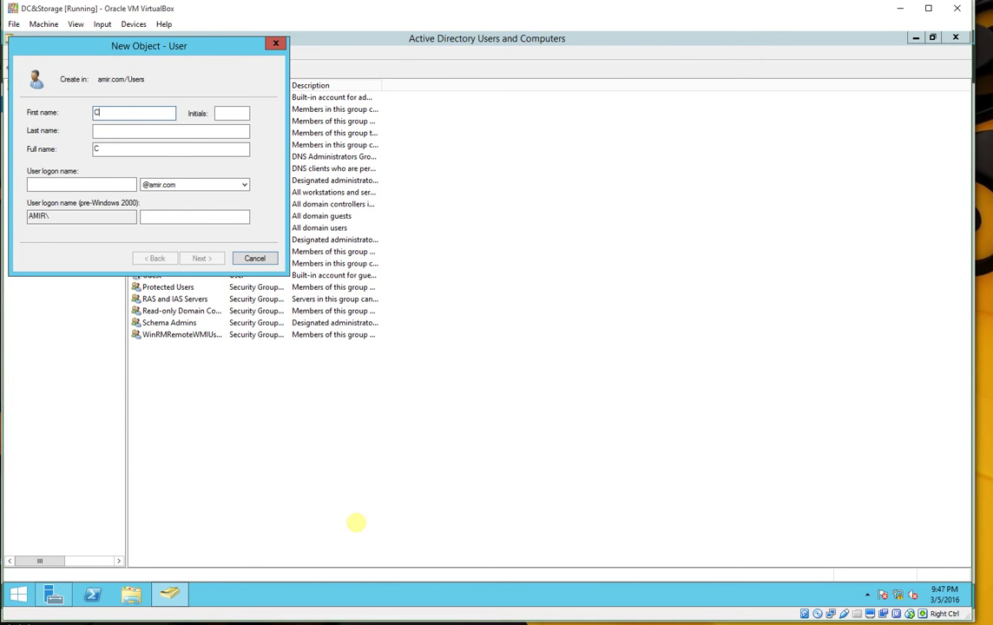
type("luster")
key("Tab")
type("Server")
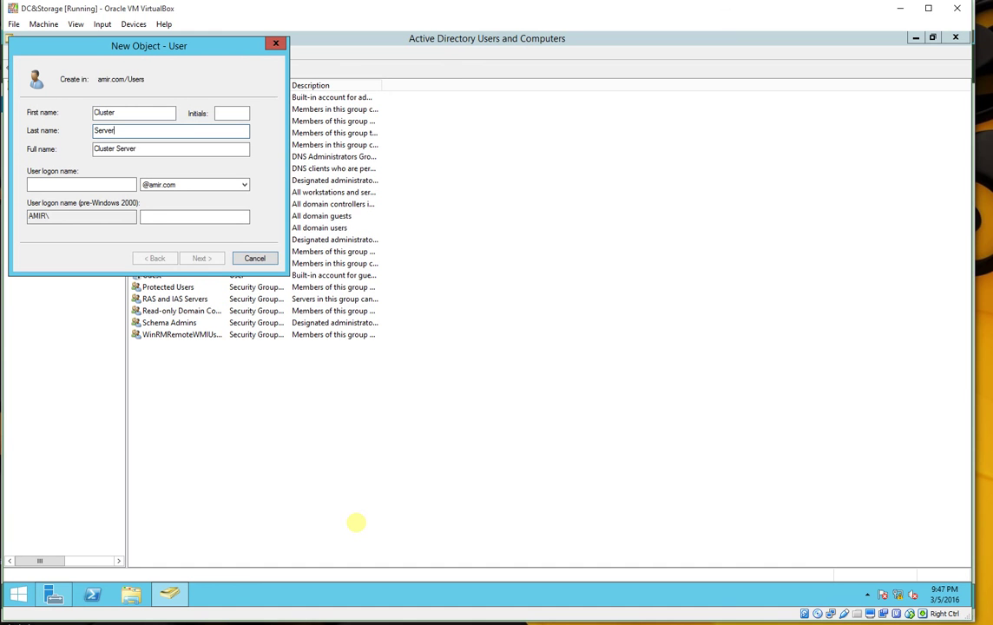
key("Tab")
key("Tab")
type("cser")
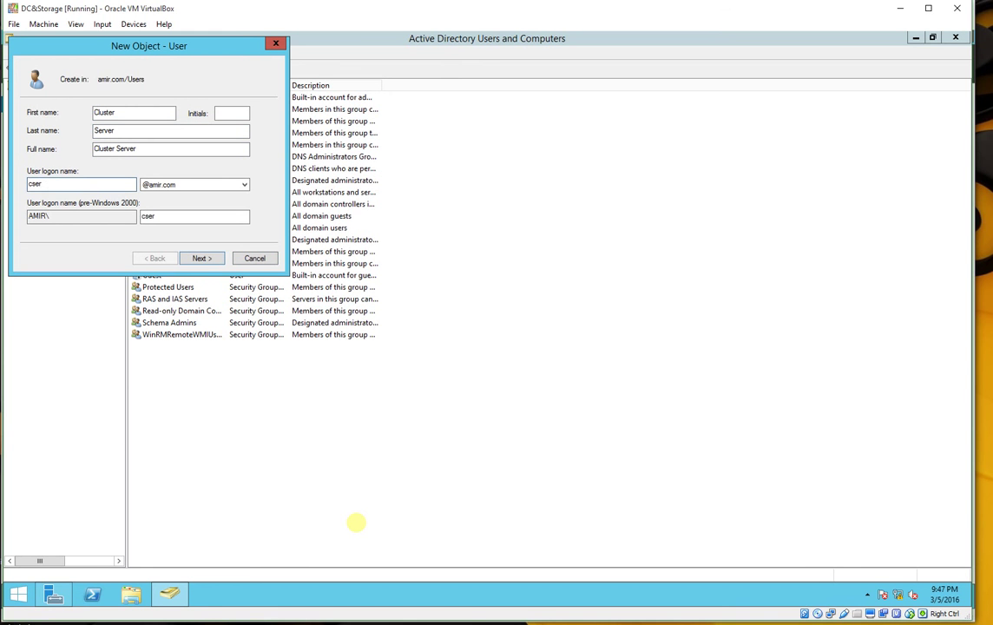
type("ver")
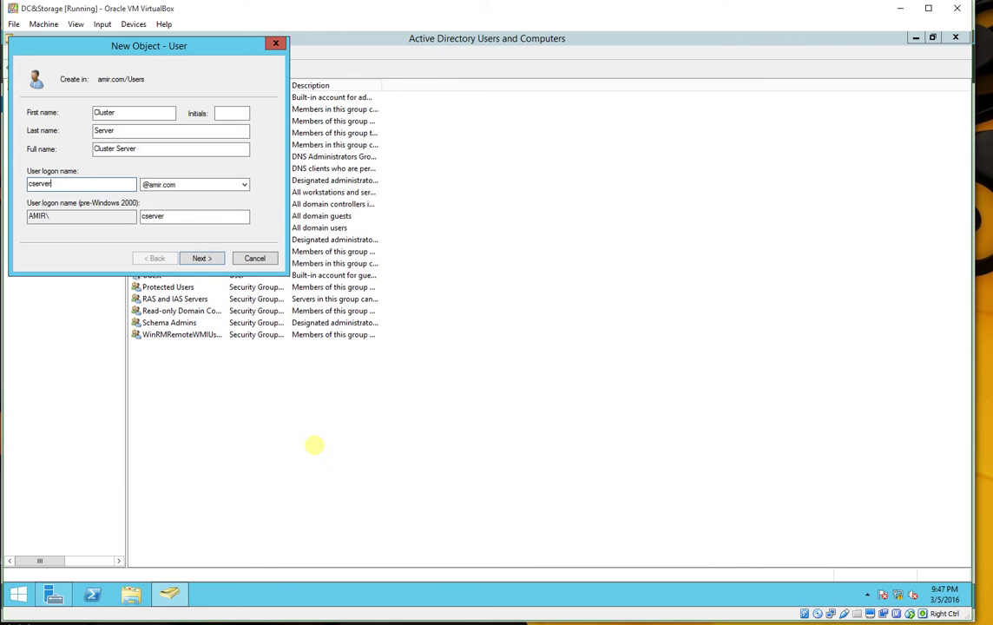
left_click(203, 258)
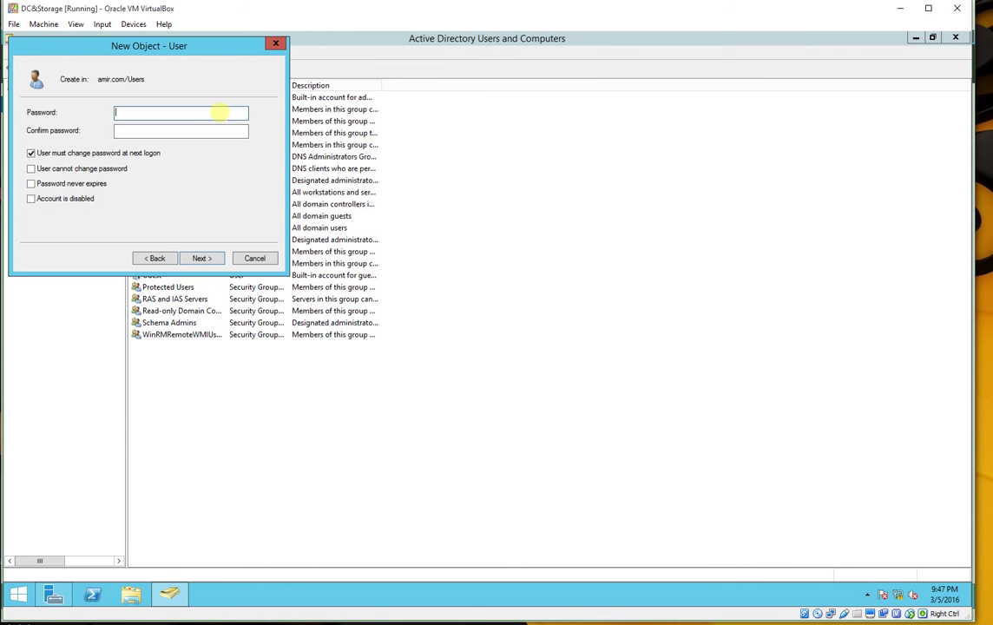
Step: Set the account password, revise it after viewing the summary, and finish creating the user
key("Tab")
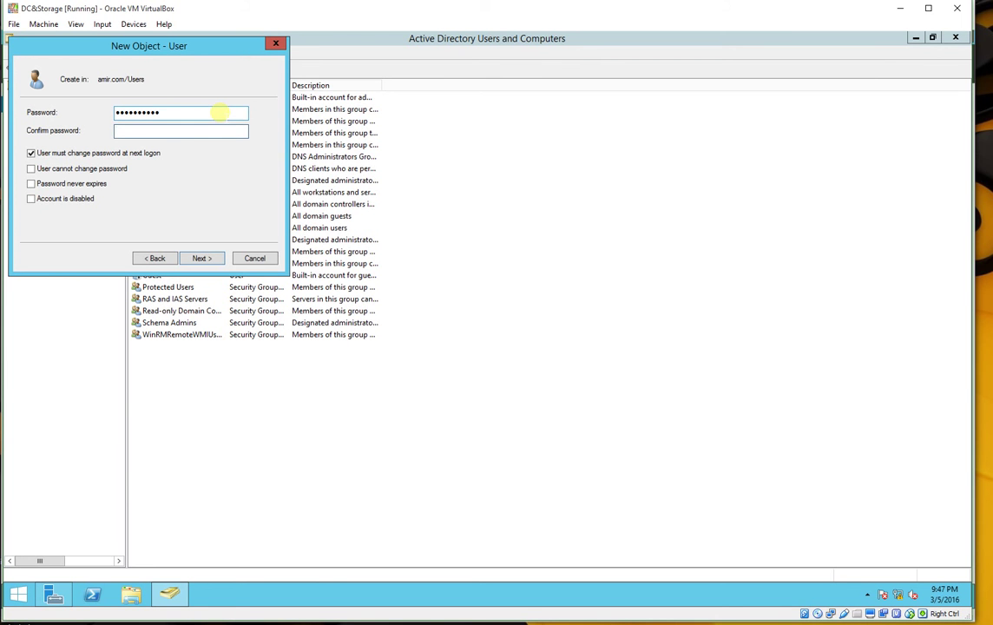
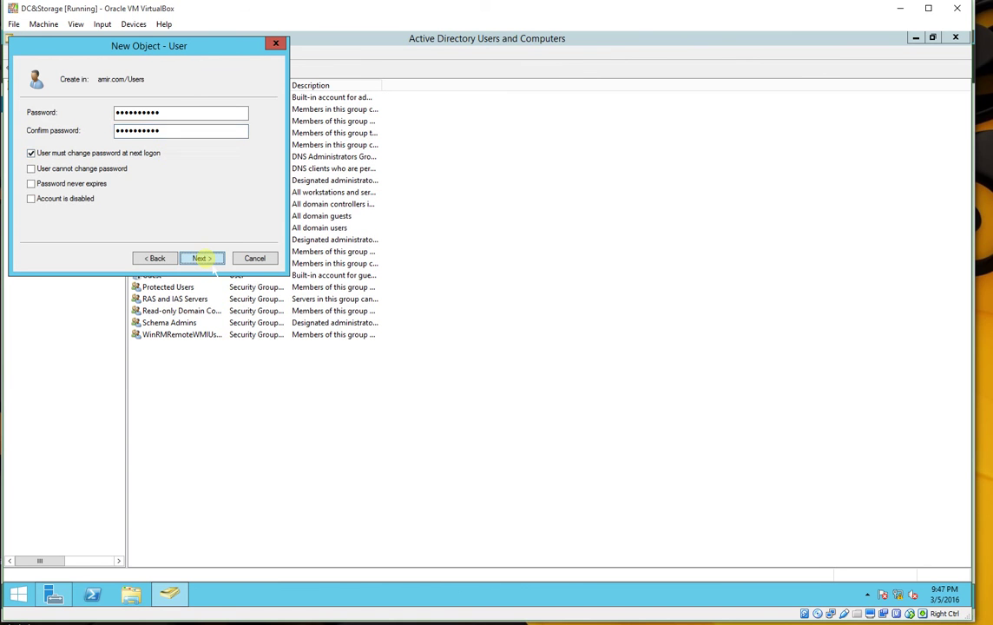
left_click(200, 258)
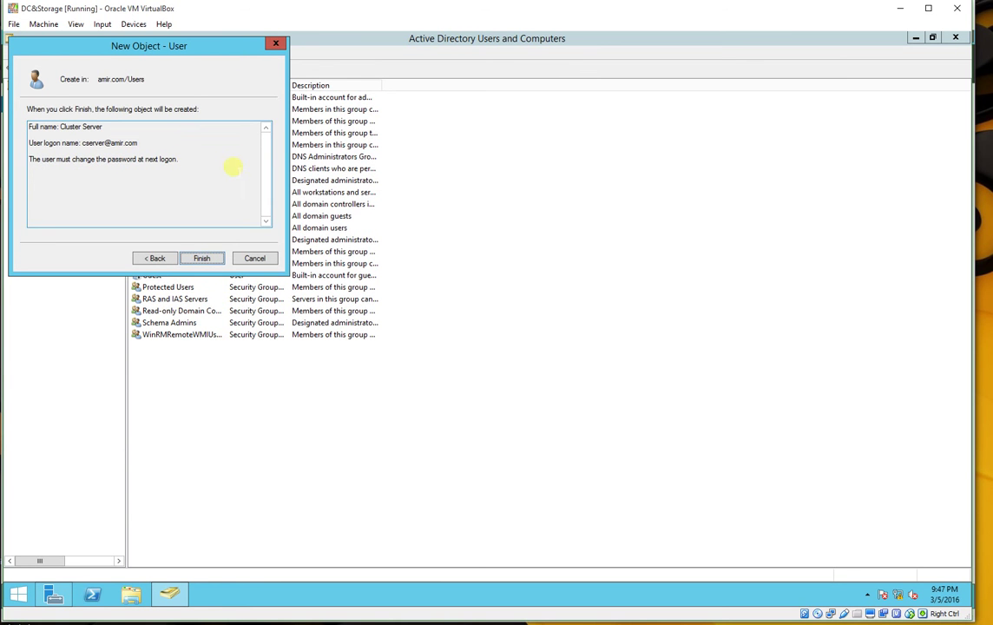
left_click(155, 258)
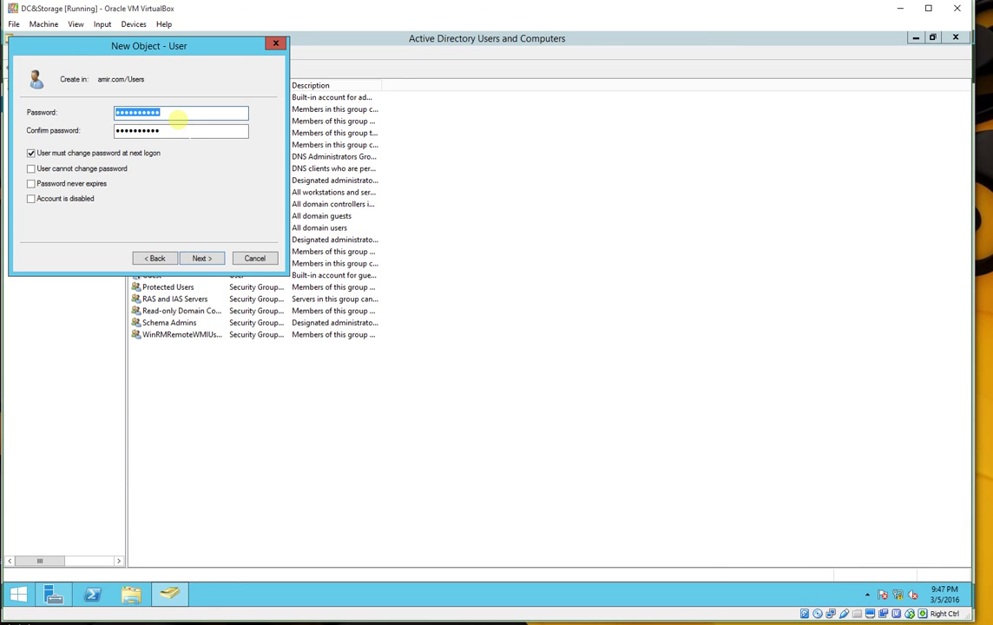
key("Tab")
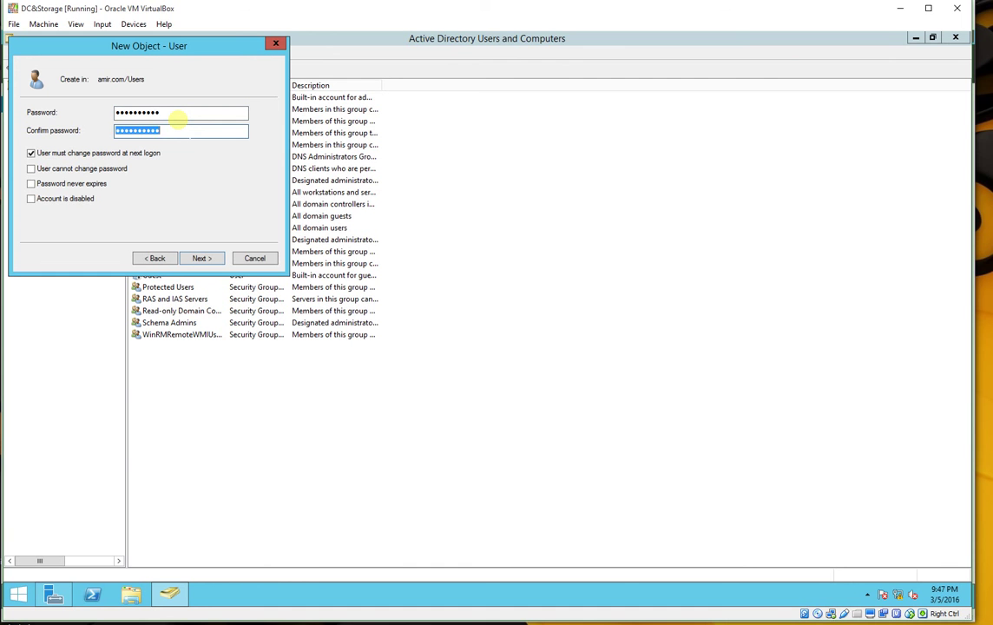
left_click(202, 258)
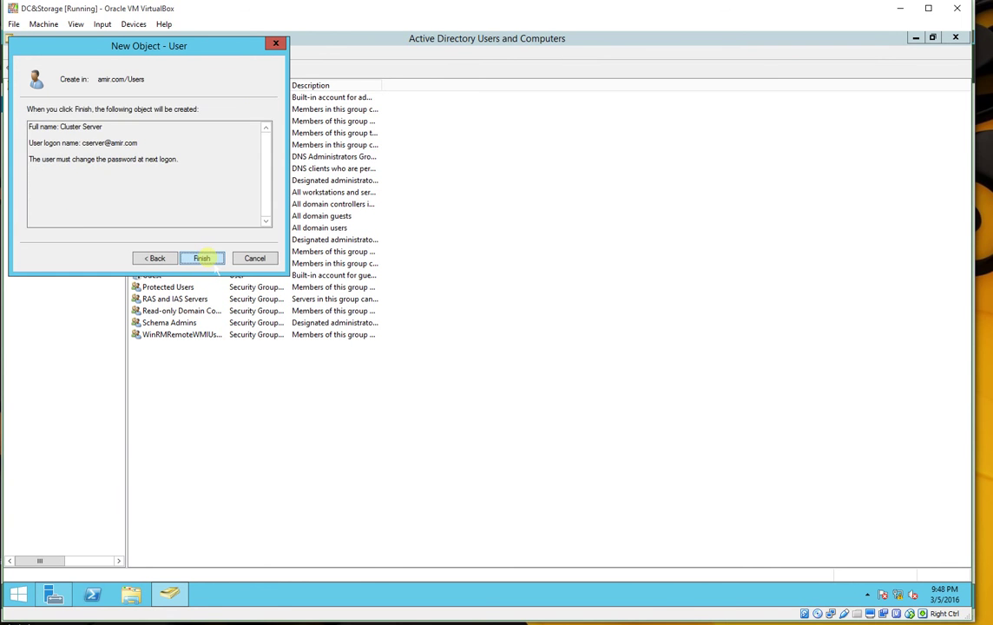
left_click(202, 258)
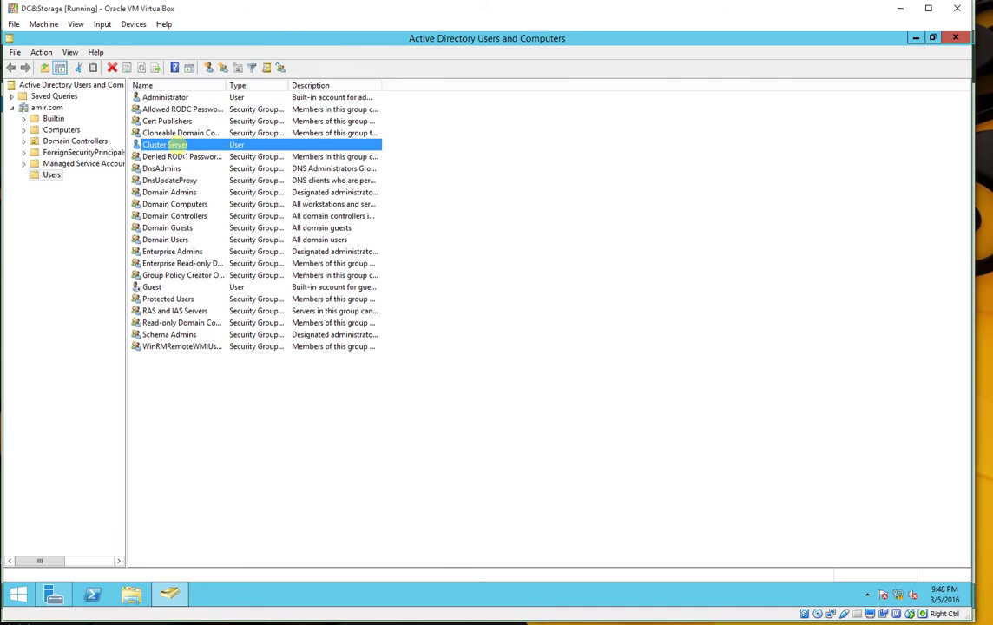
Step: Add Cluster Server to the Domain Controllers group by searching for 'domain'
right_click(179, 144)
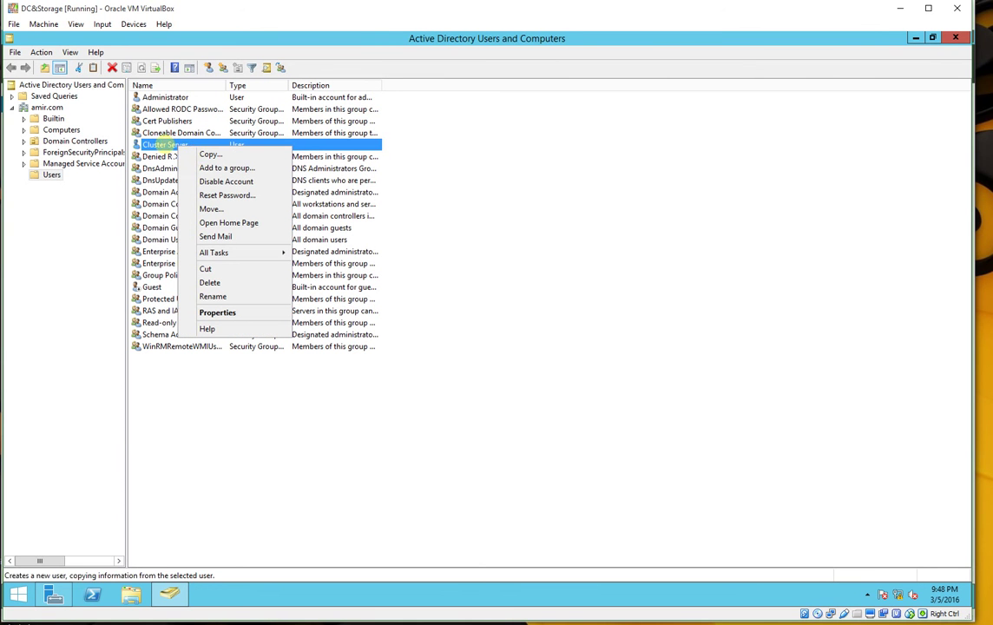
left_click(221, 168)
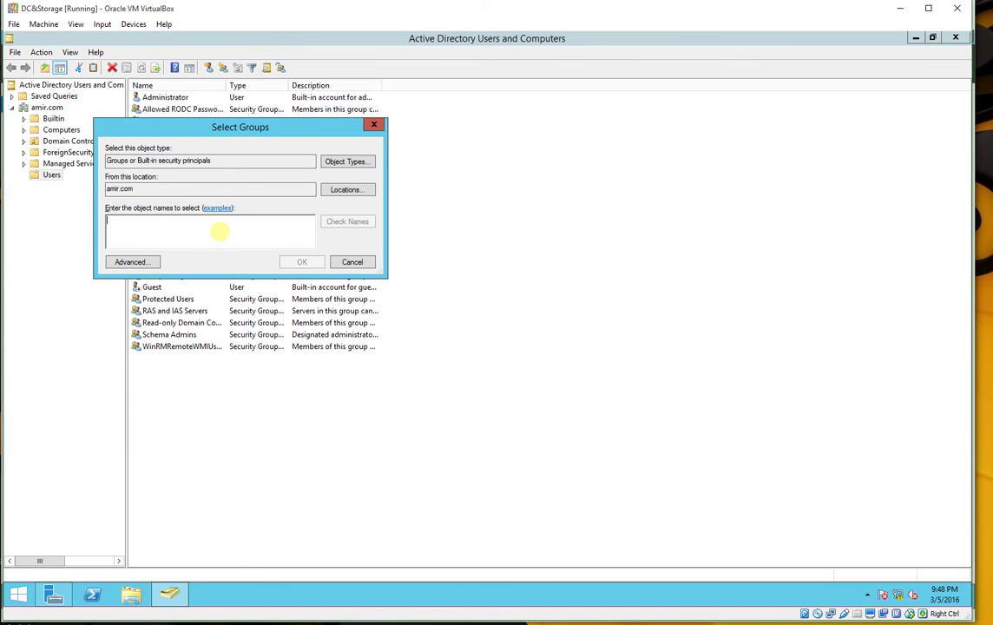
type("domain")
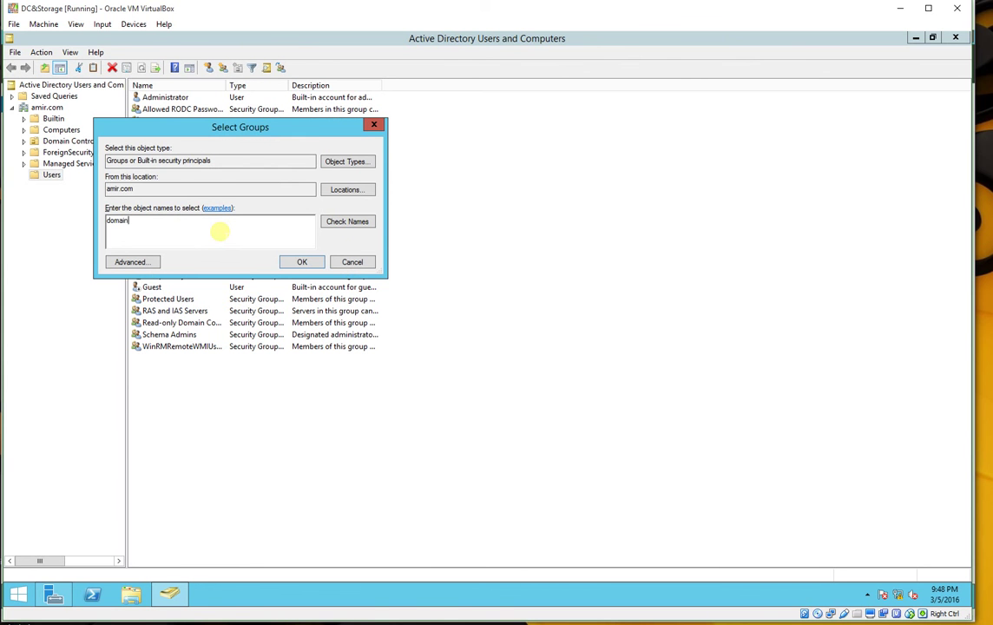
left_click(349, 221)
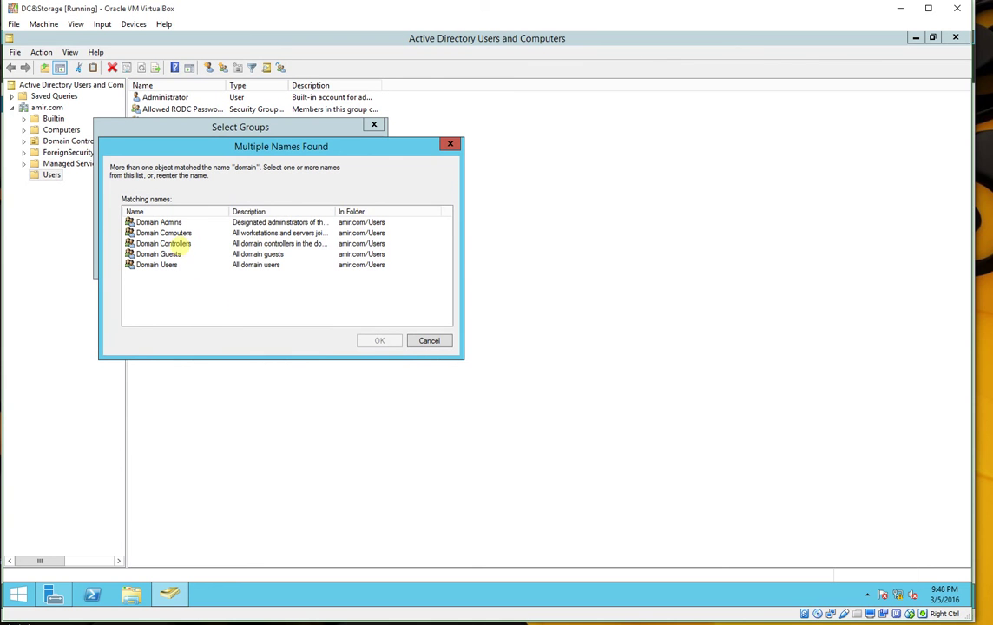
left_click(165, 244)
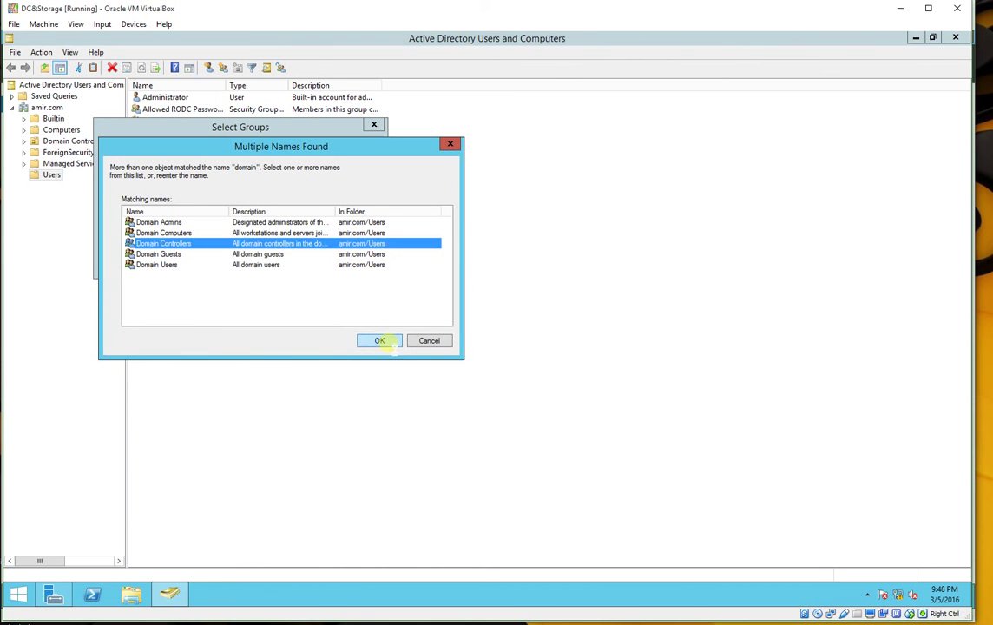
left_click(379, 340)
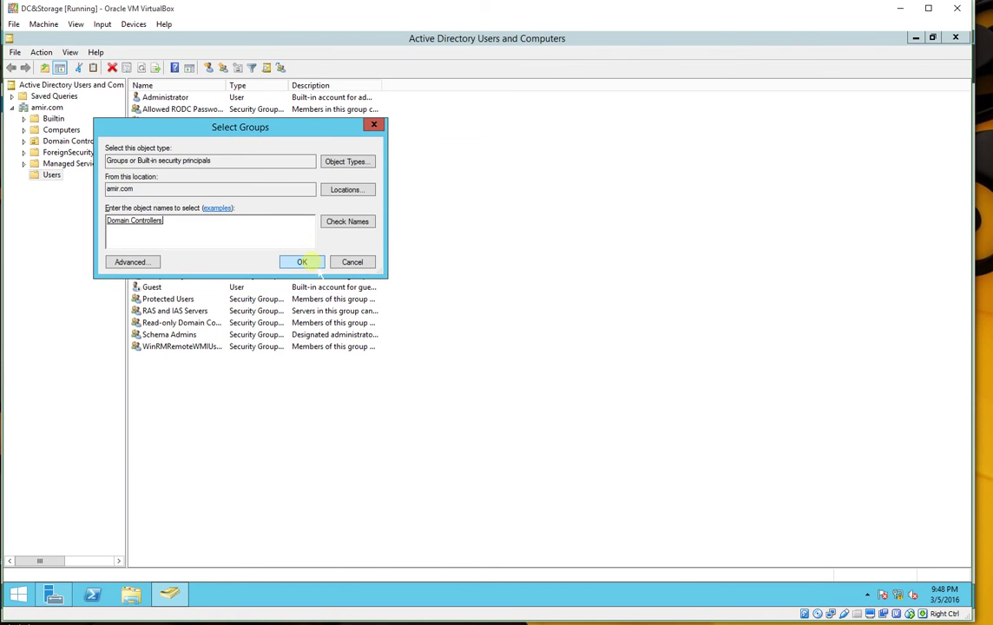
left_click(305, 261)
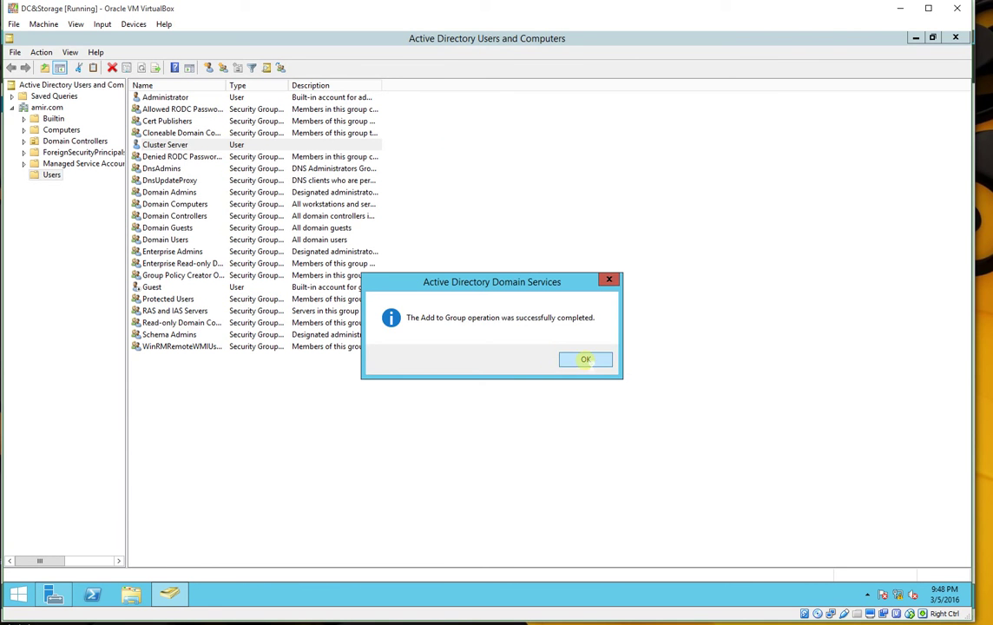
left_click(581, 358)
Step: Add Cluster Server to Enterprise Admins by searching for 'enter'
right_click(184, 144)
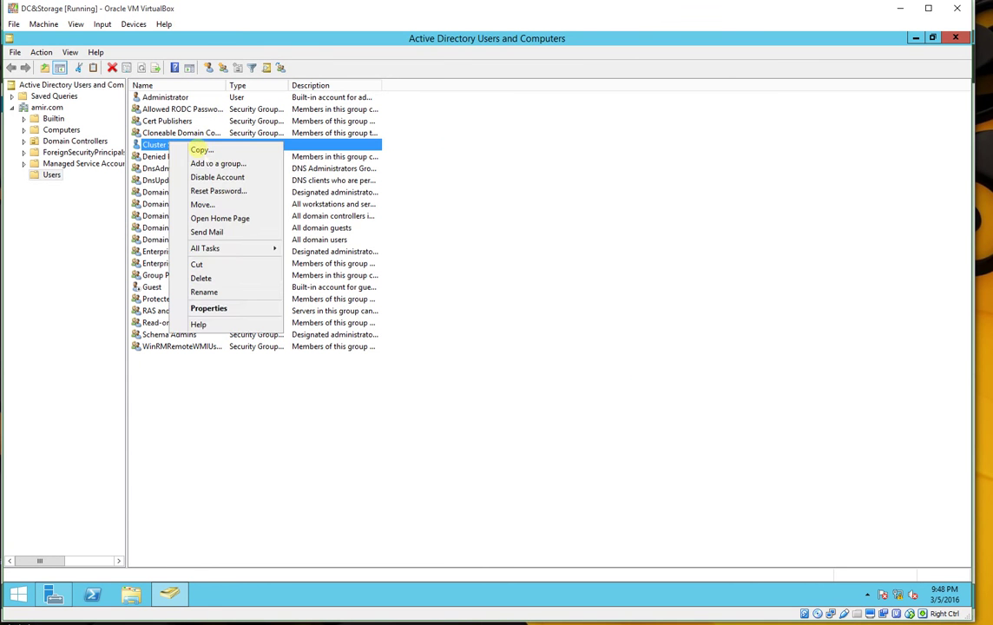
left_click(198, 164)
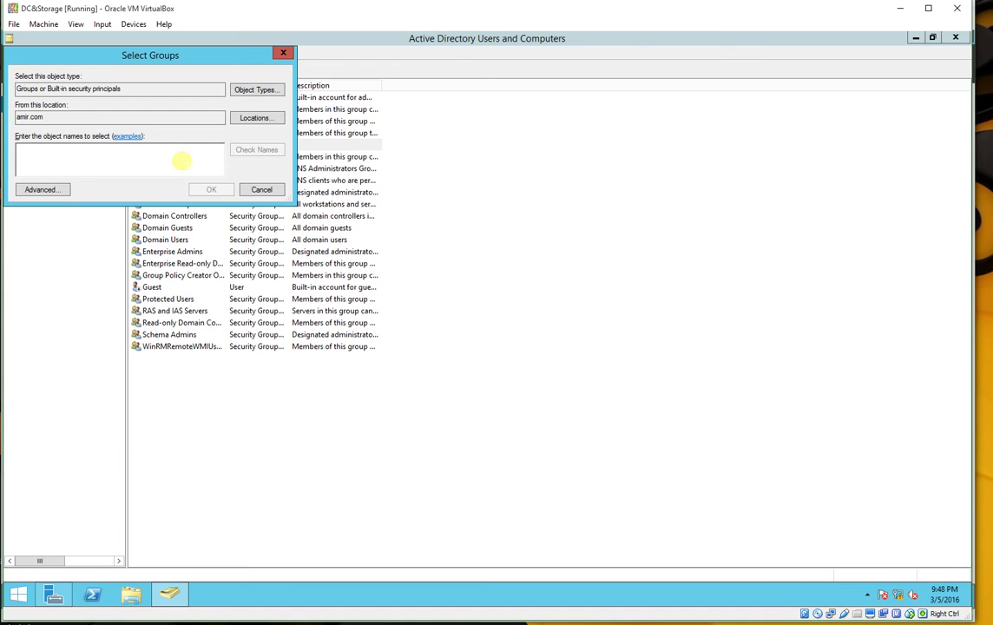
type("enter")
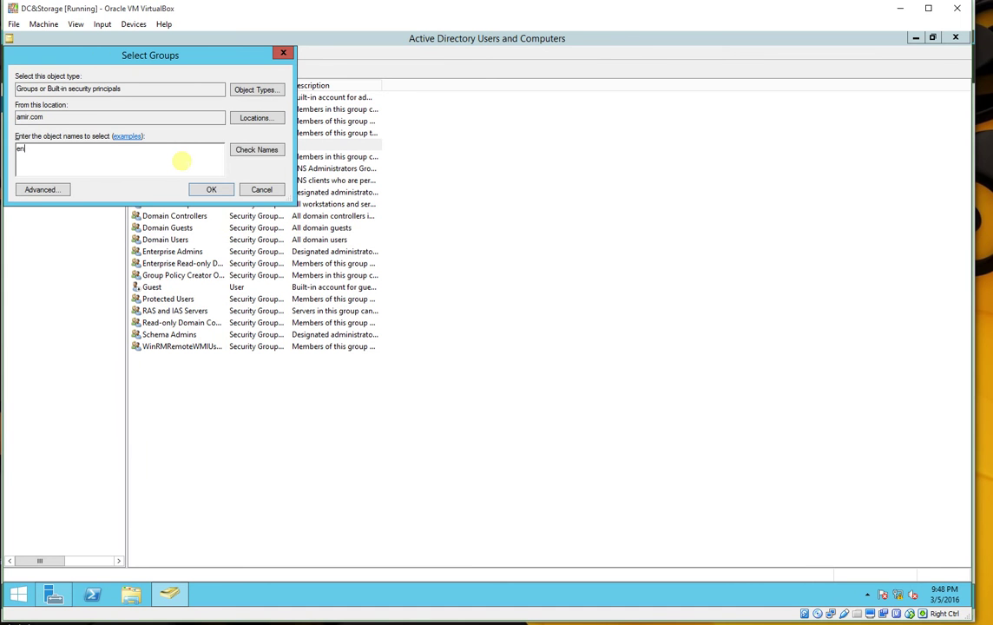
left_click(245, 150)
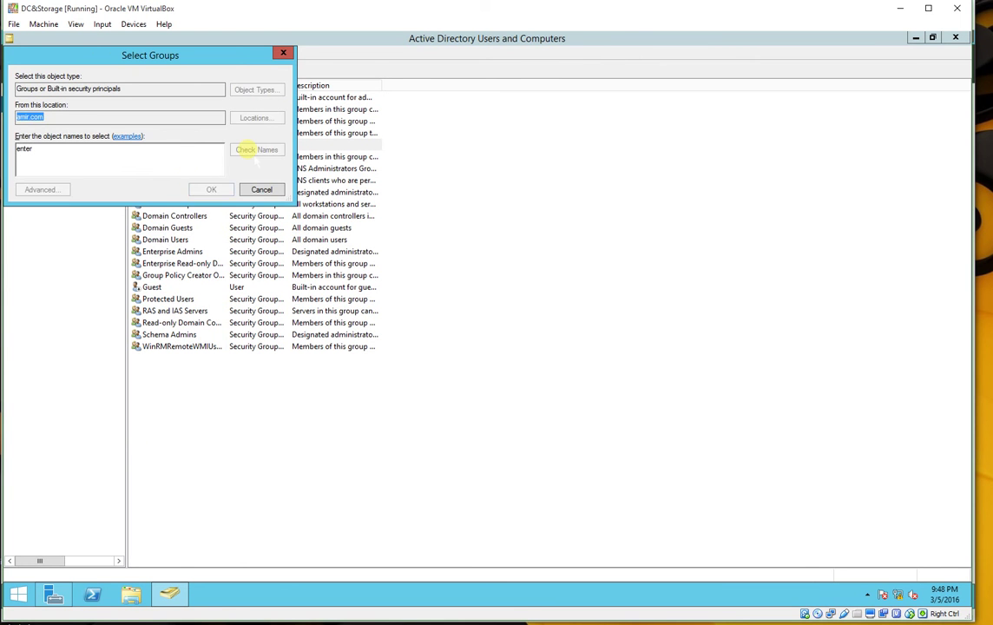
left_click(88, 150)
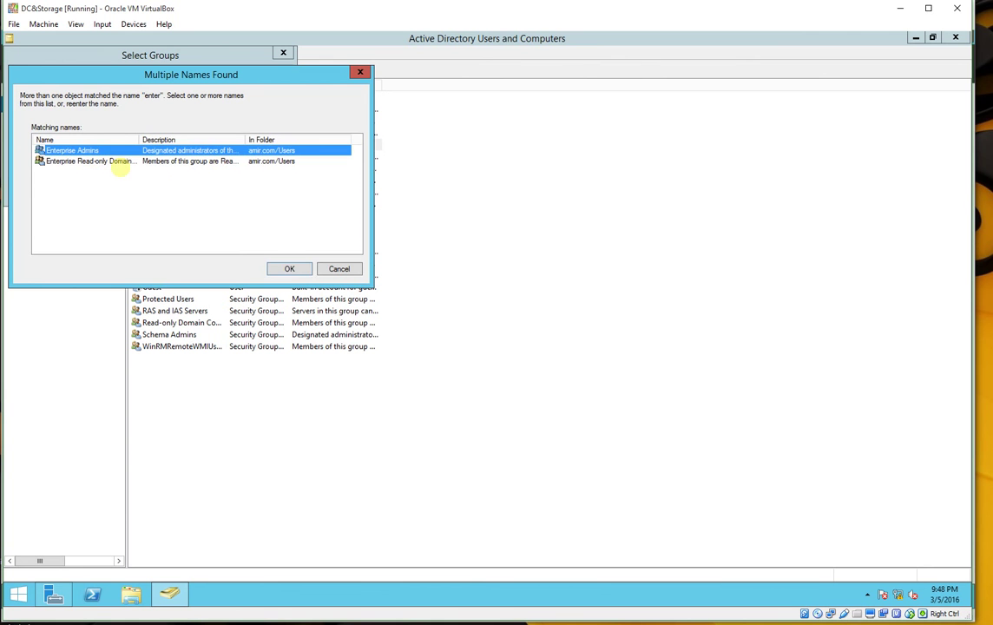
left_click(290, 268)
left_click(211, 189)
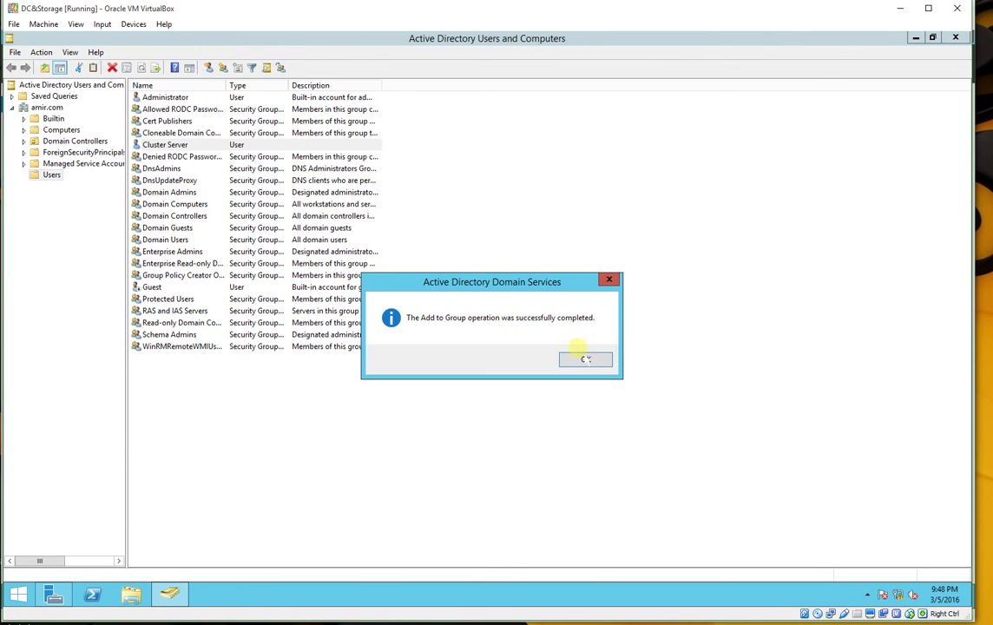
left_click(586, 359)
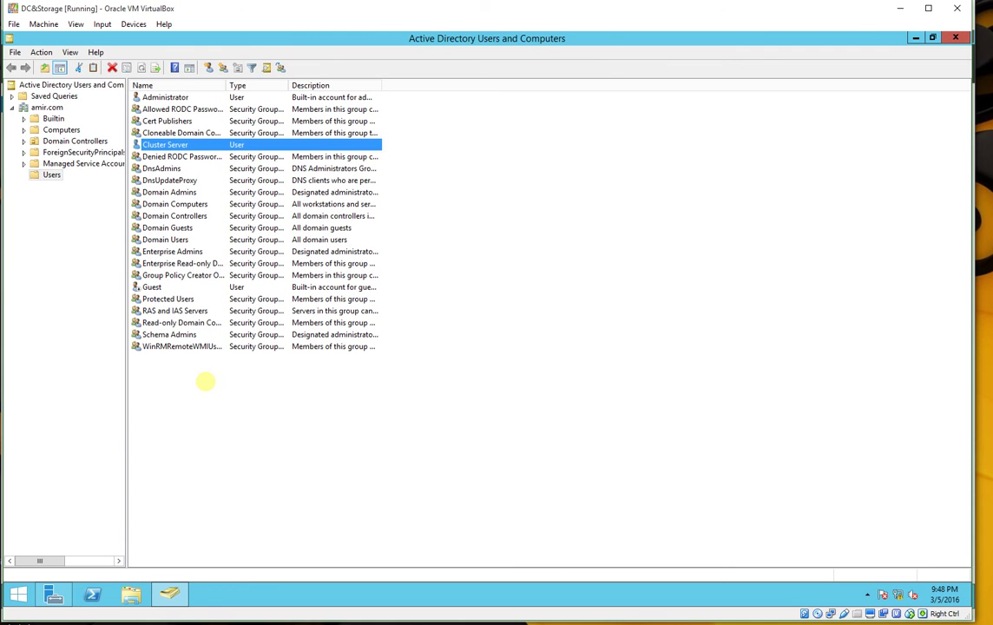
Step: Start a new user with first name Test, last name User, and a numeric logon name
right_click(206, 383)
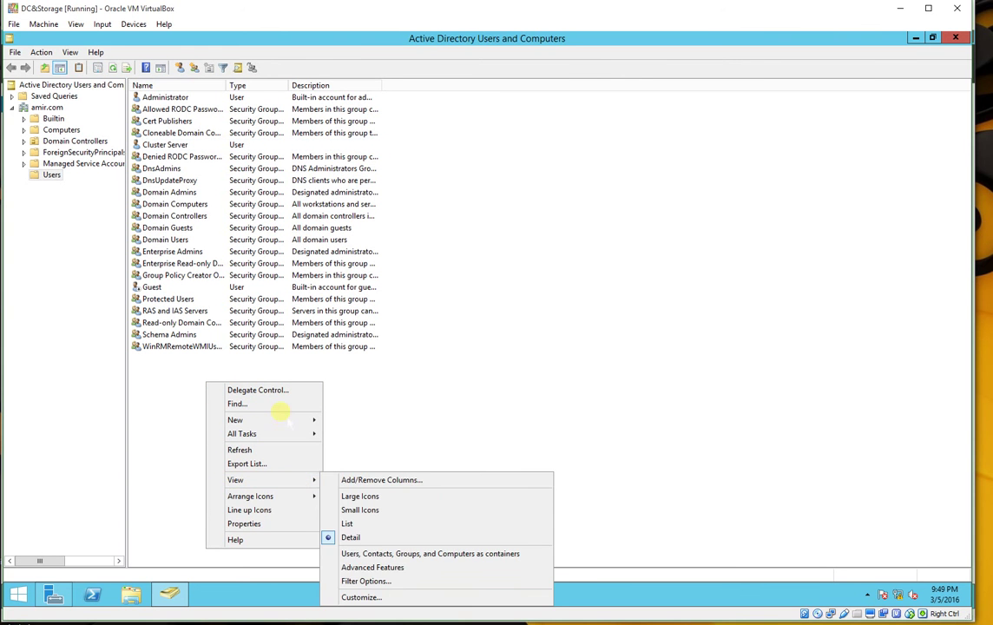
mouse_move(284, 420)
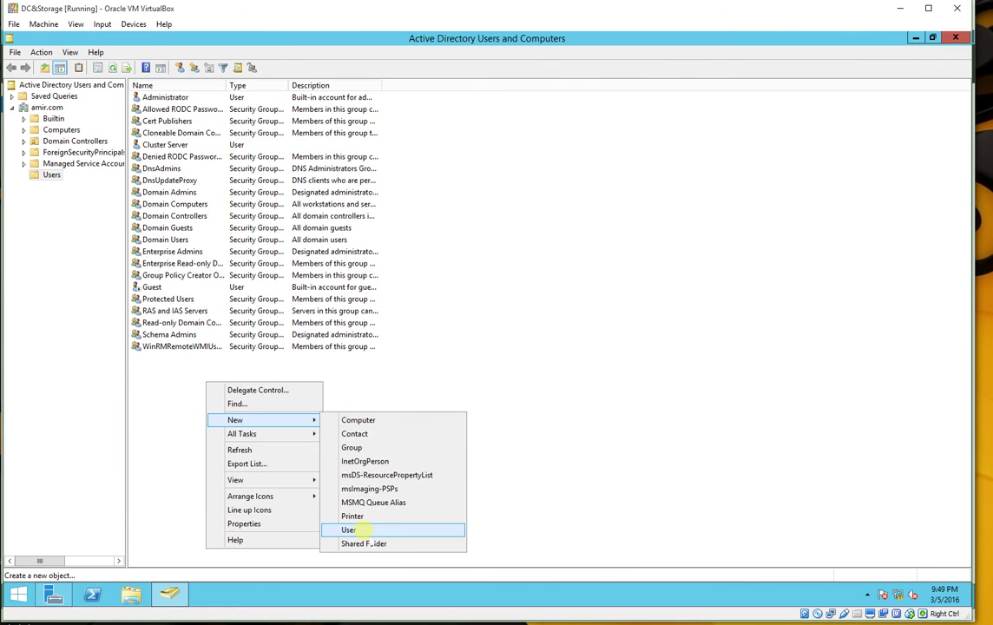
left_click(356, 529)
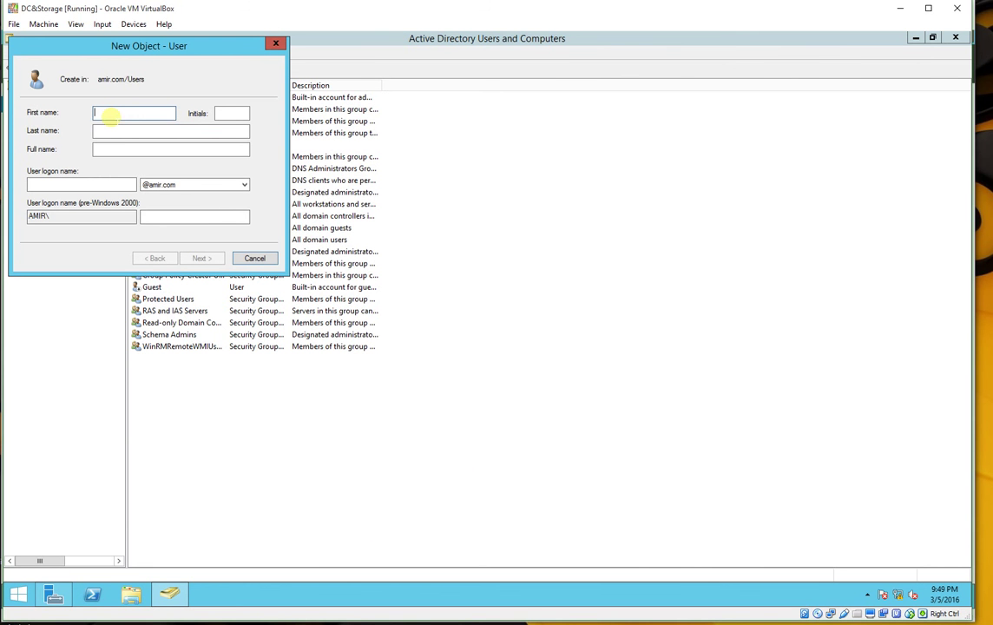
type("Test")
key("Tab")
key("Tab")
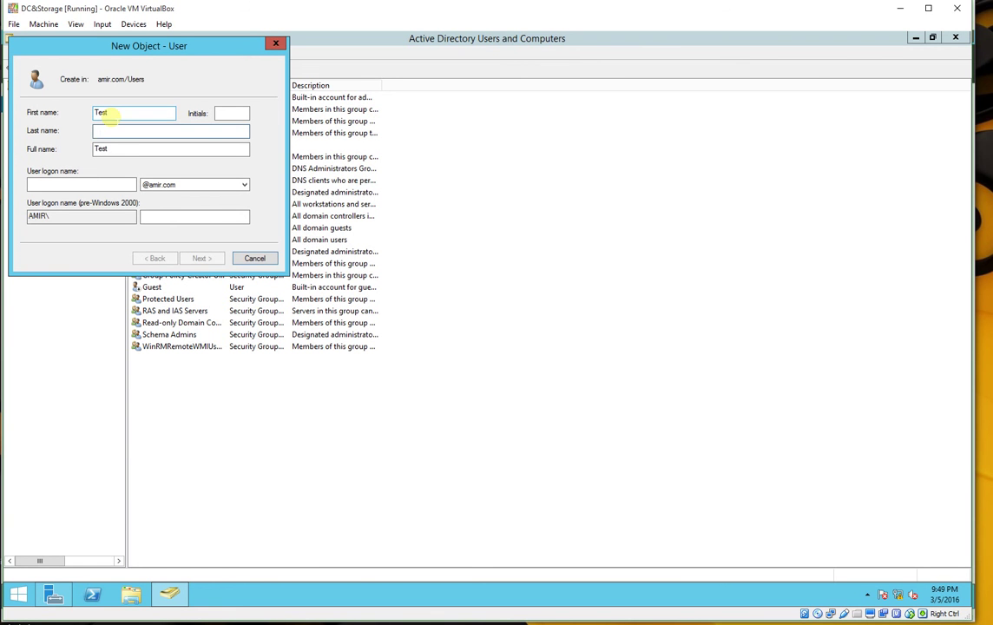
type("User")
key("Tab")
key("Tab")
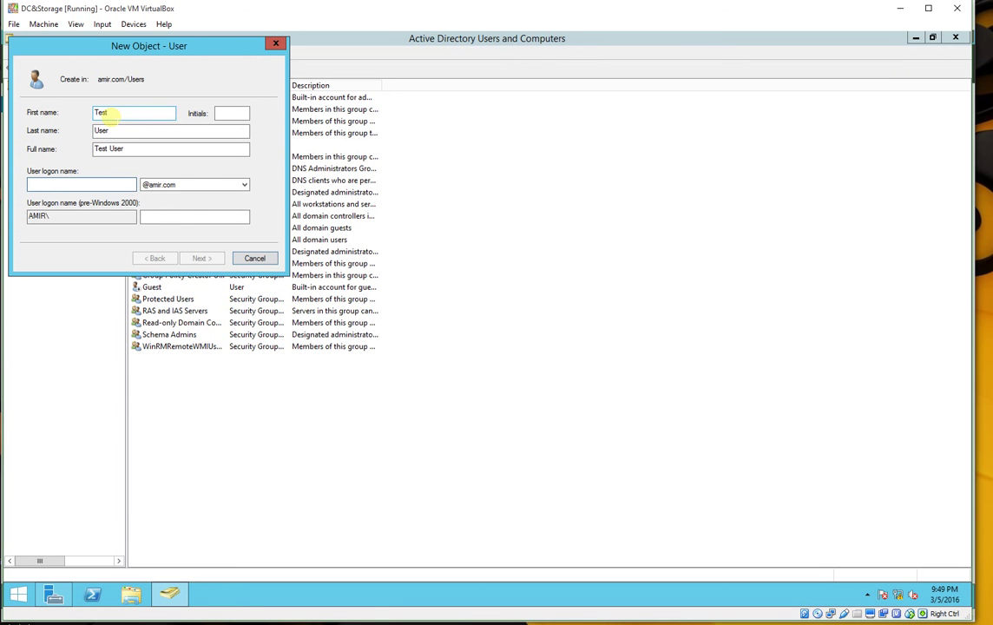
type("1289421")
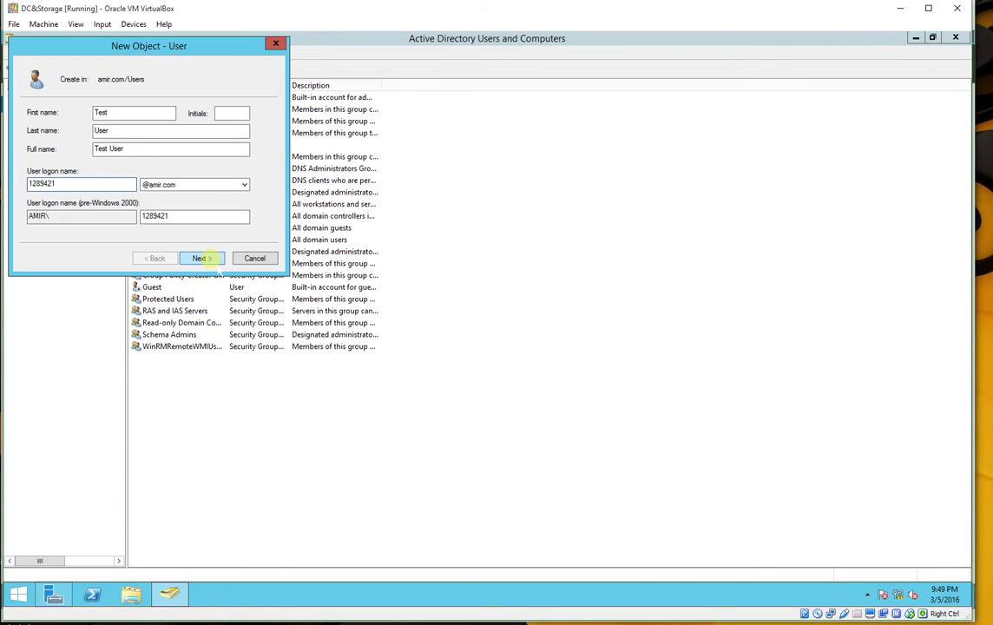
left_click(203, 258)
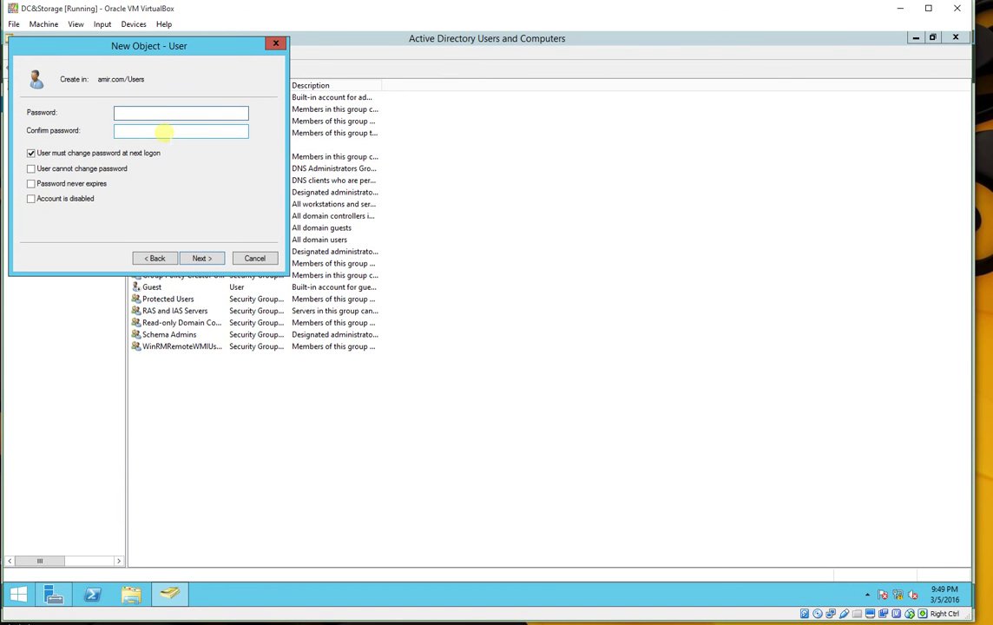
Step: Enter and confirm Test User's password, correct it from the summary, and finish the wizard
key("Tab")
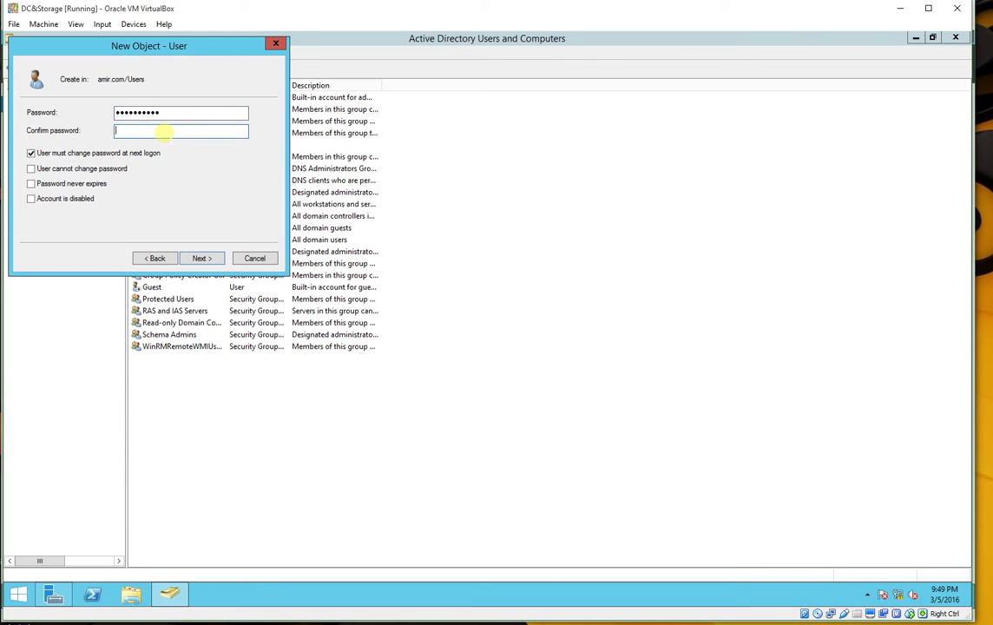
left_click(202, 258)
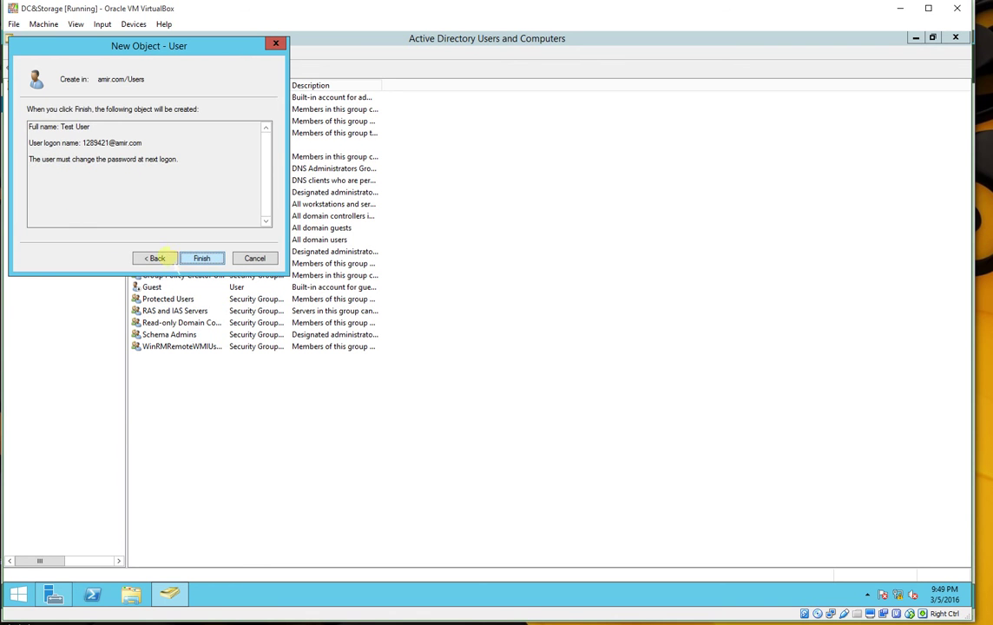
left_click(155, 258)
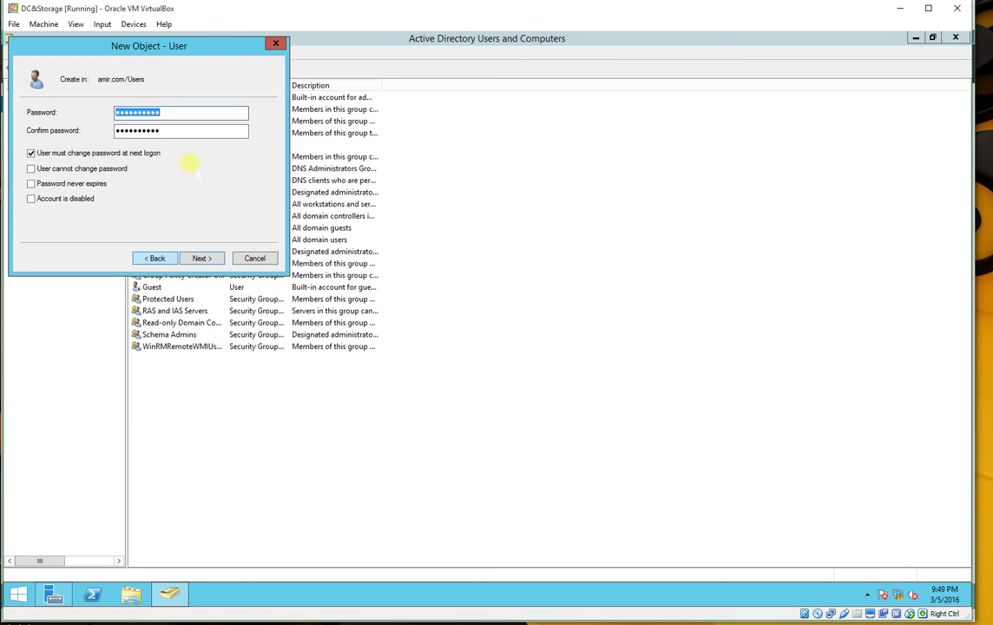
left_click(156, 112)
key("BackSpace")
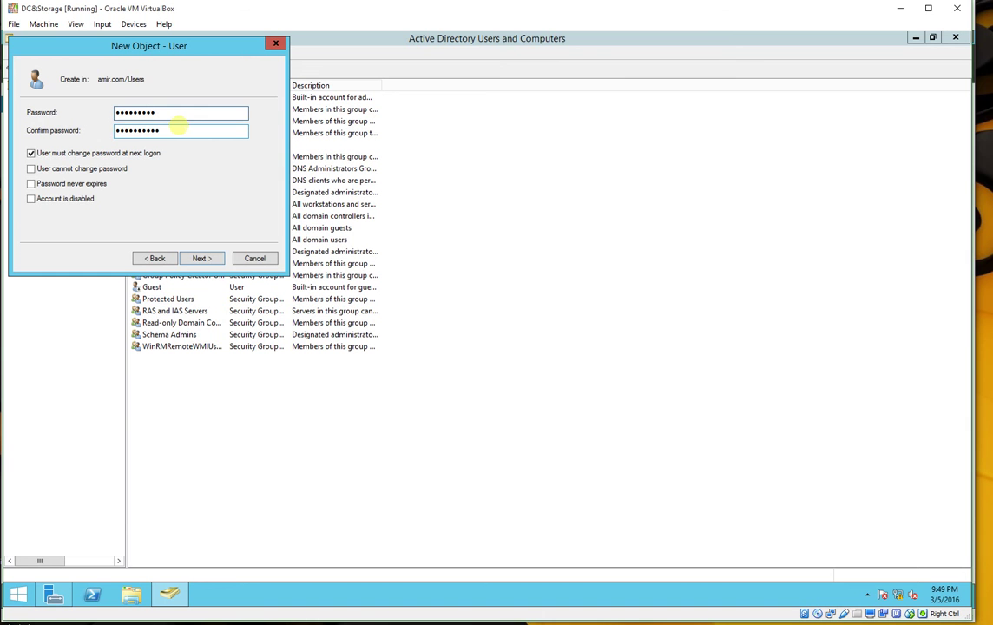
type("1")
left_click(156, 130)
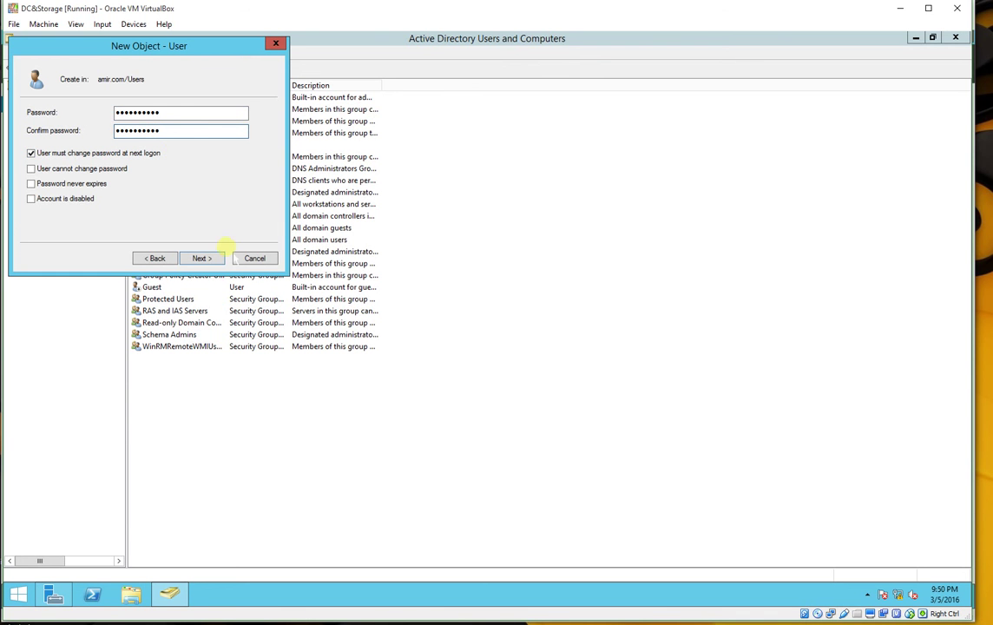
left_click(209, 258)
left_click(214, 258)
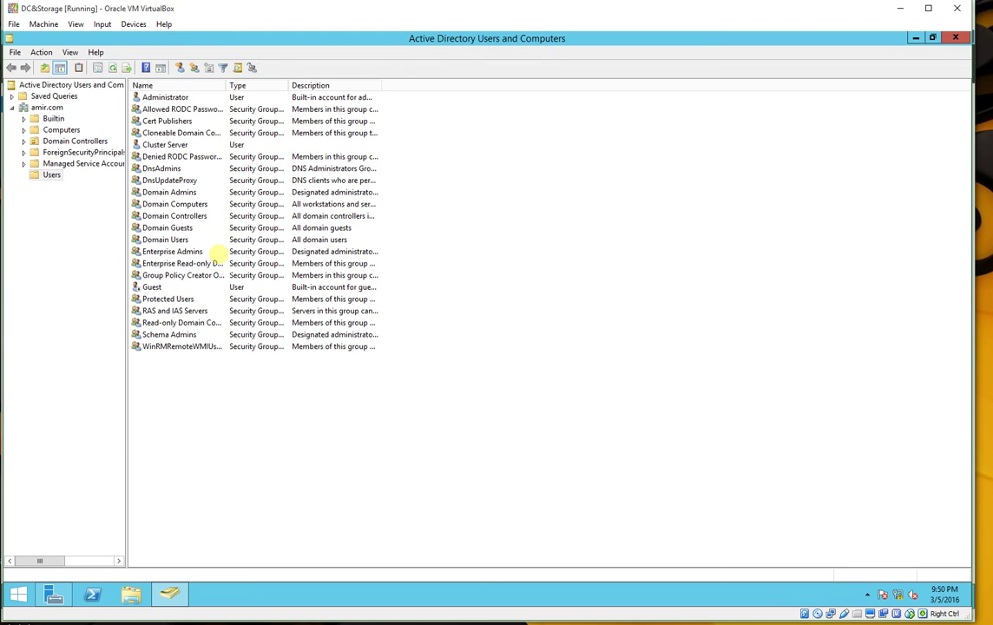
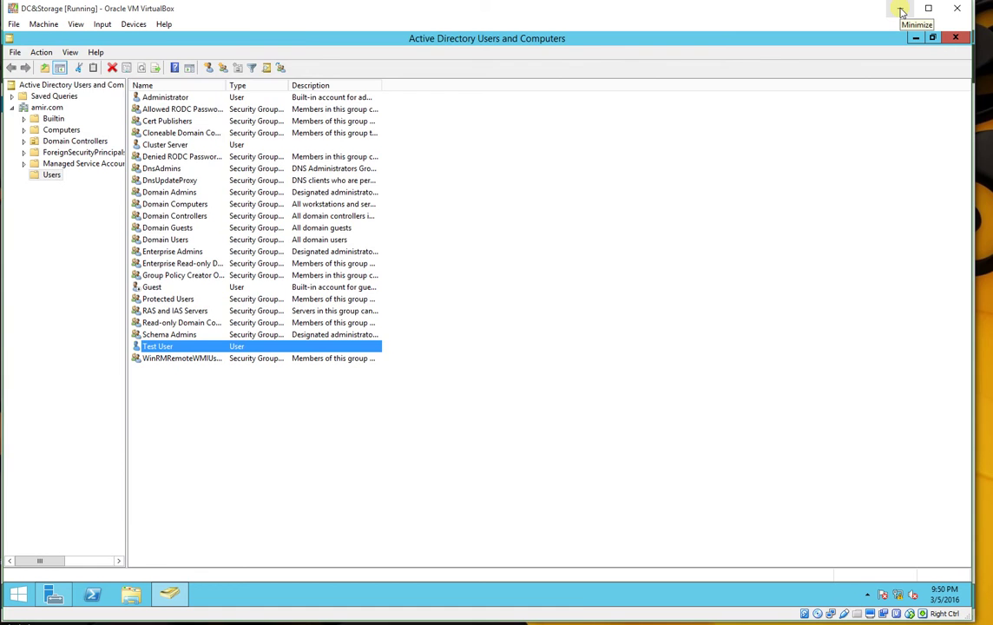
Step: On Pri-Server, view This PC's system properties showing WORKGROUP, then return to Server Manager
left_click(902, 11)
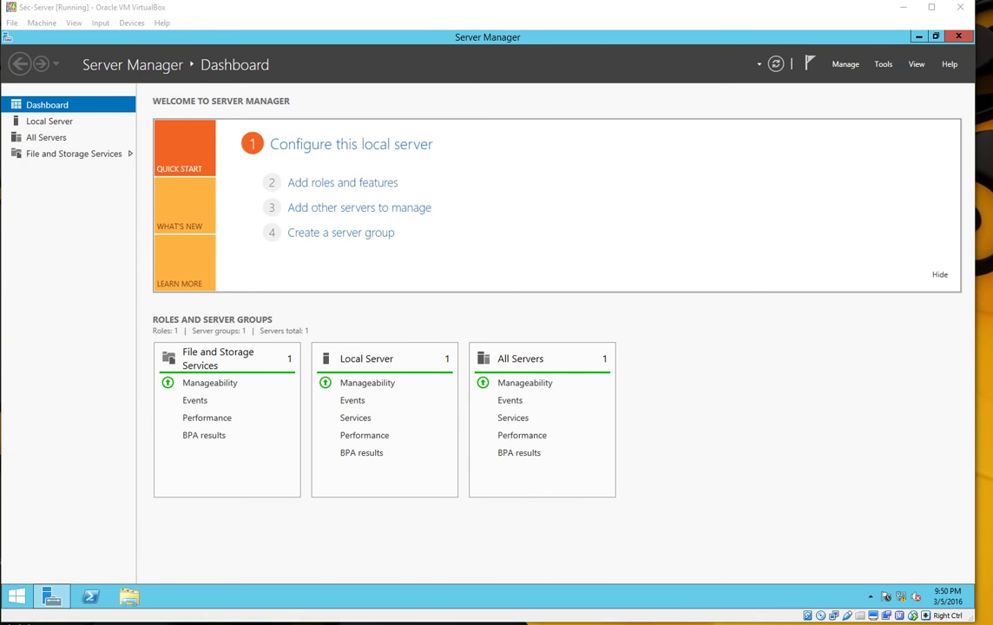
left_click(302, 550)
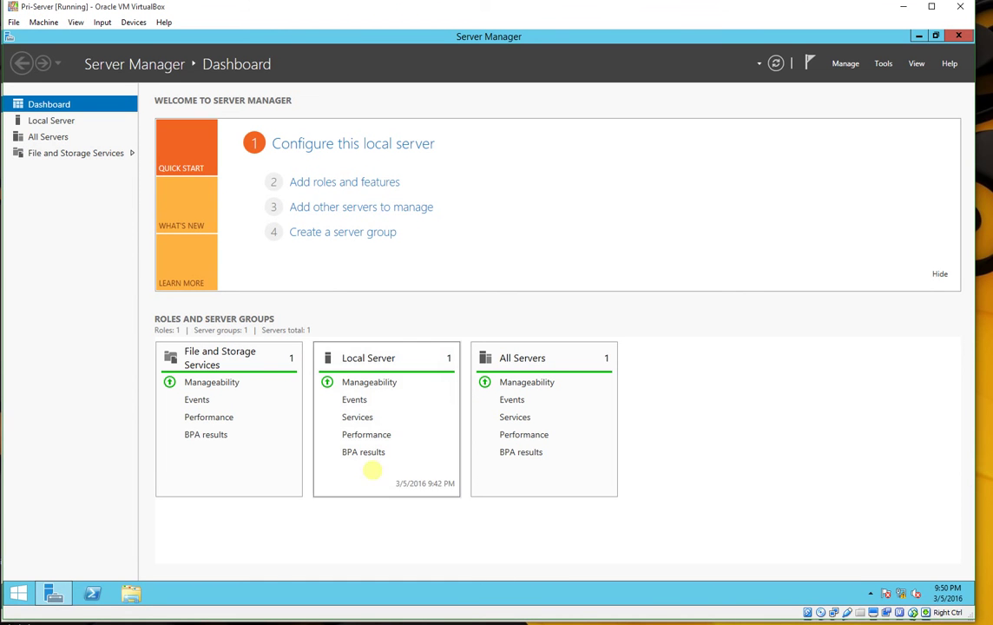
left_click(19, 592)
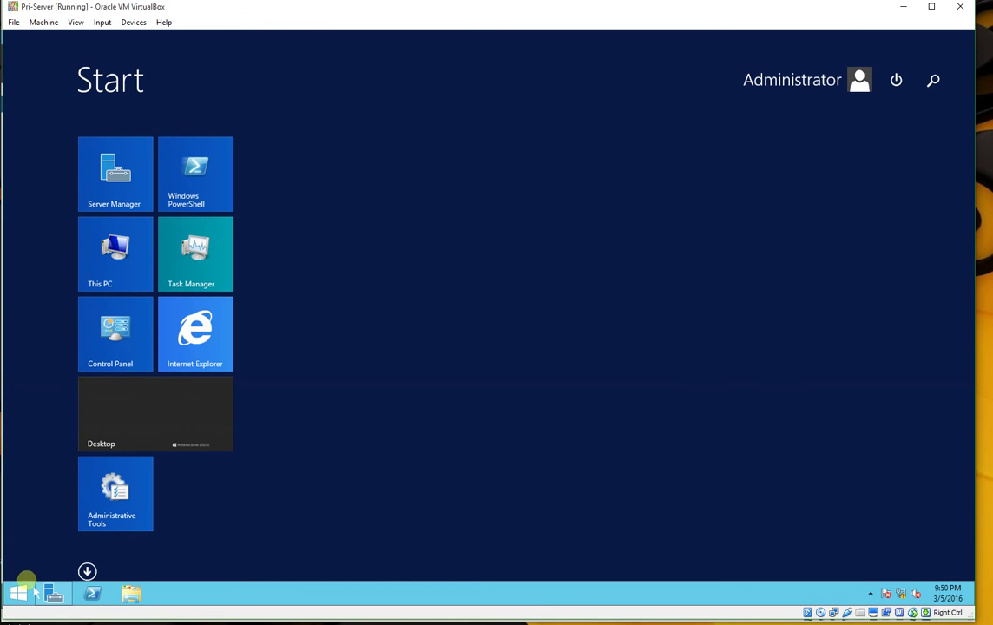
left_click(71, 377)
right_click(126, 258)
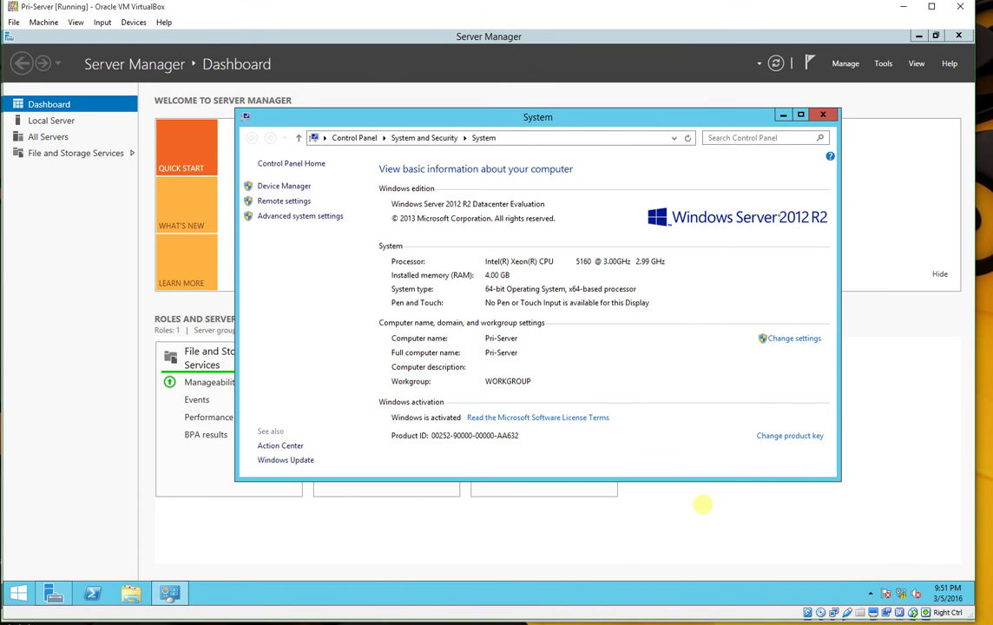
left_click(703, 506)
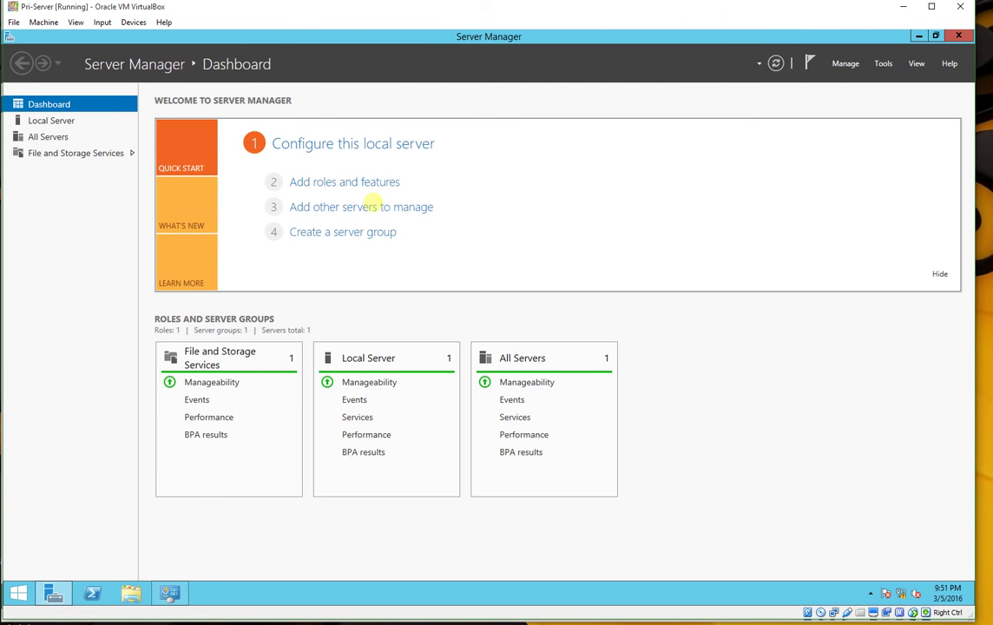
Step: Run Pri-Server's Add Roles and Features wizard to Features and select Failover Clustering with its management tools
left_click(363, 182)
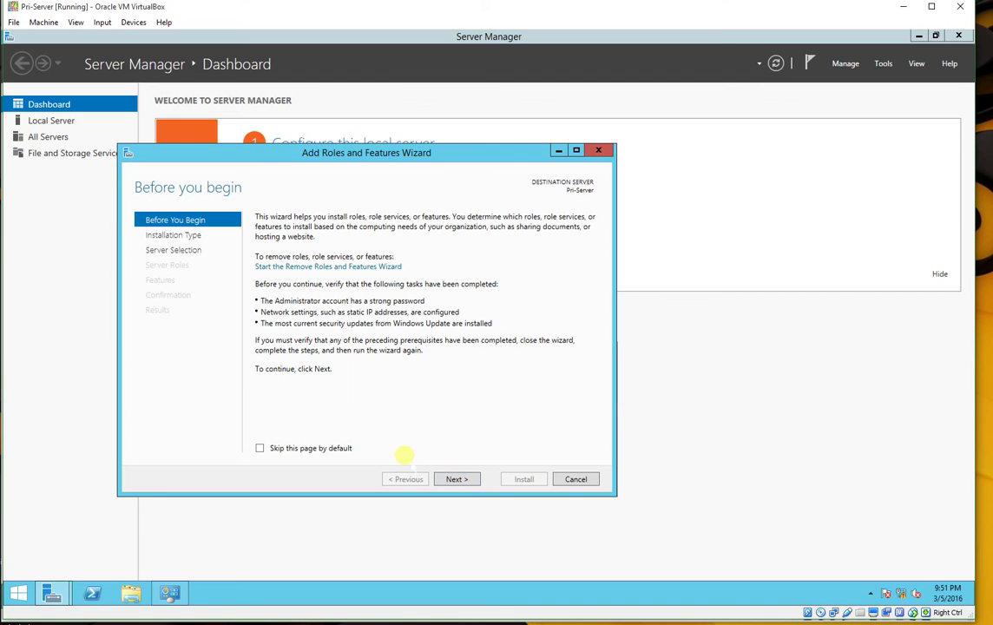
left_click(455, 480)
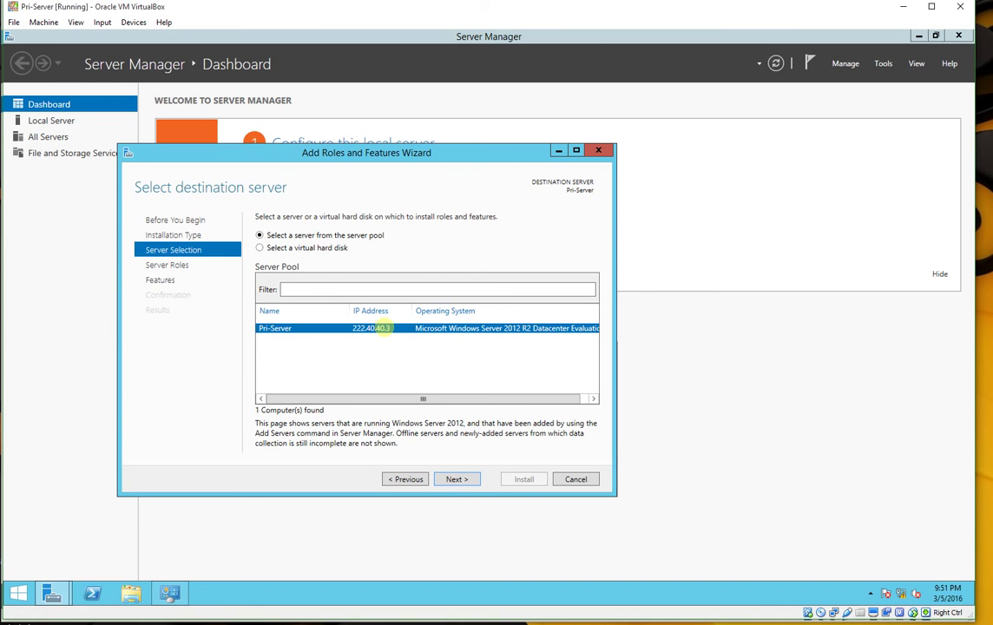
left_click(469, 486)
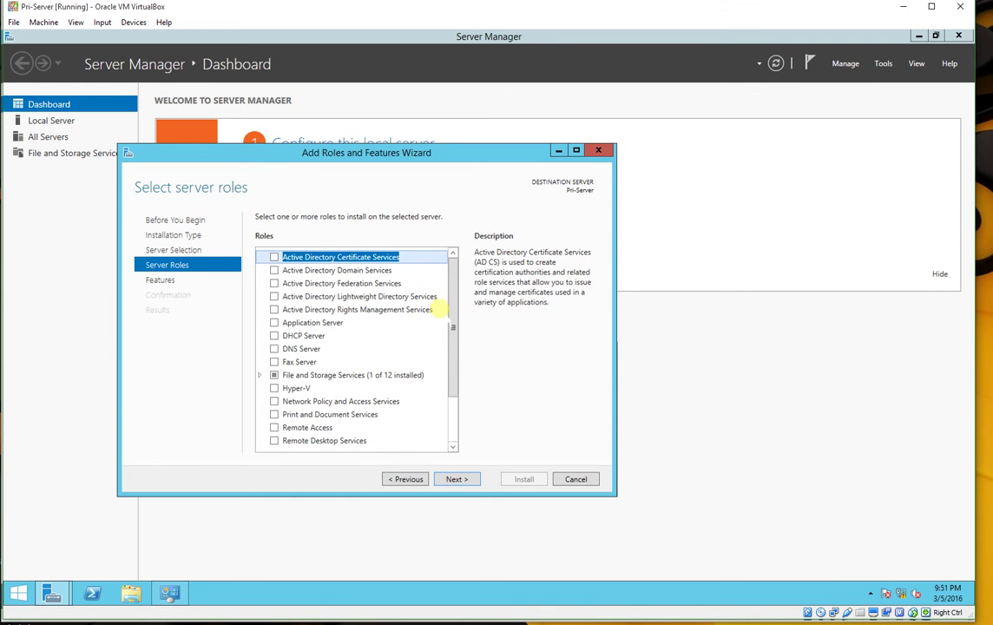
scroll(452, 360, "down", 2)
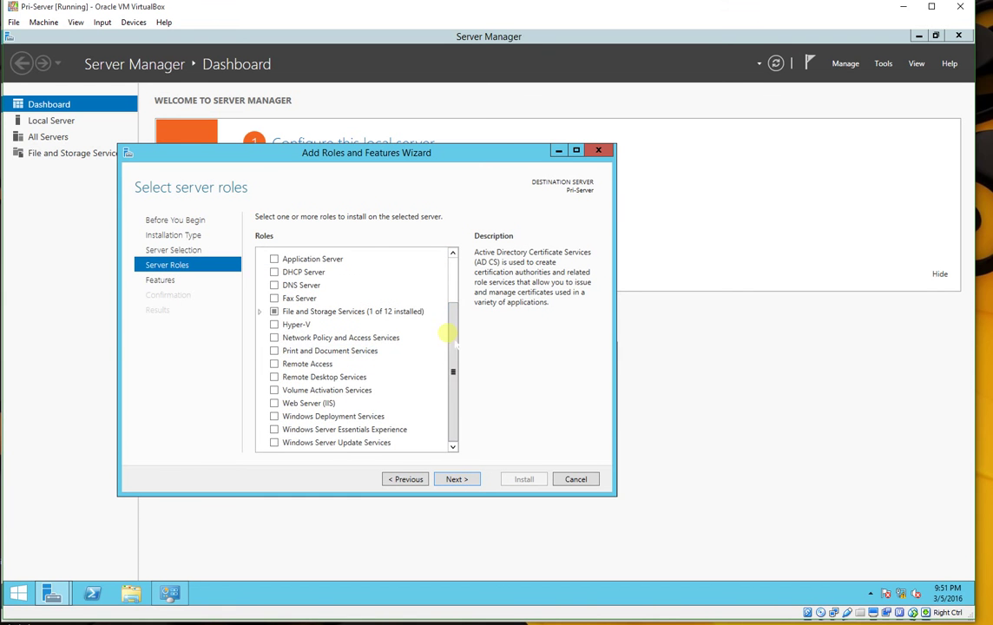
scroll(452, 347, "up", 2)
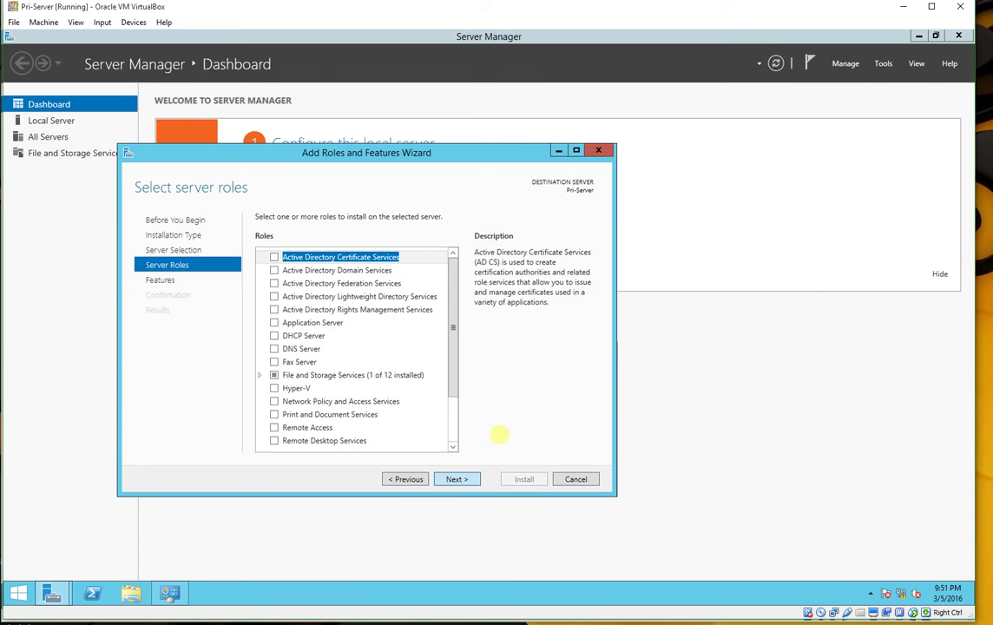
key("Return")
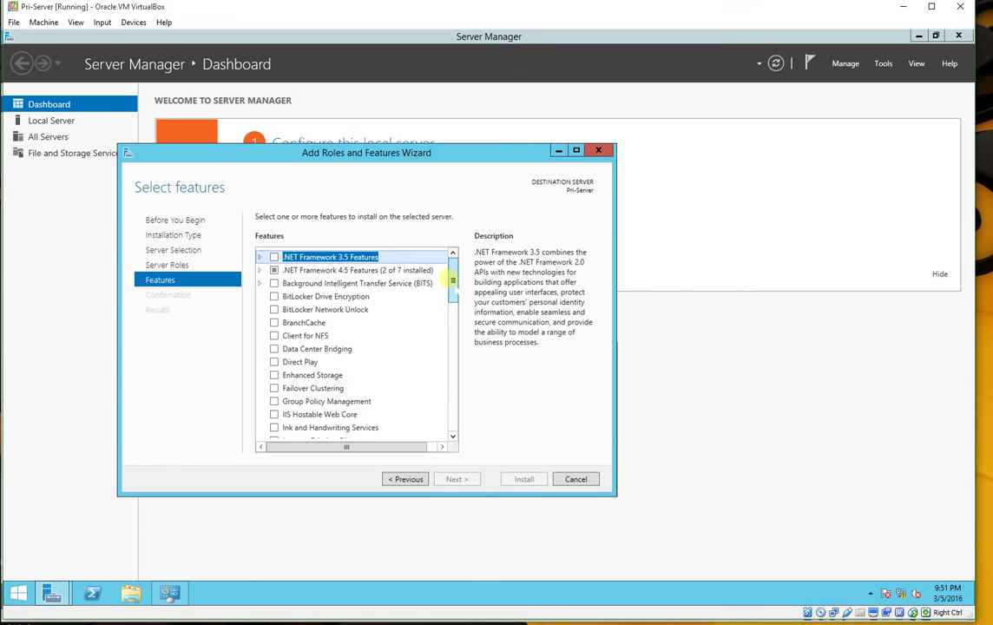
scroll(453, 282, "down", 1)
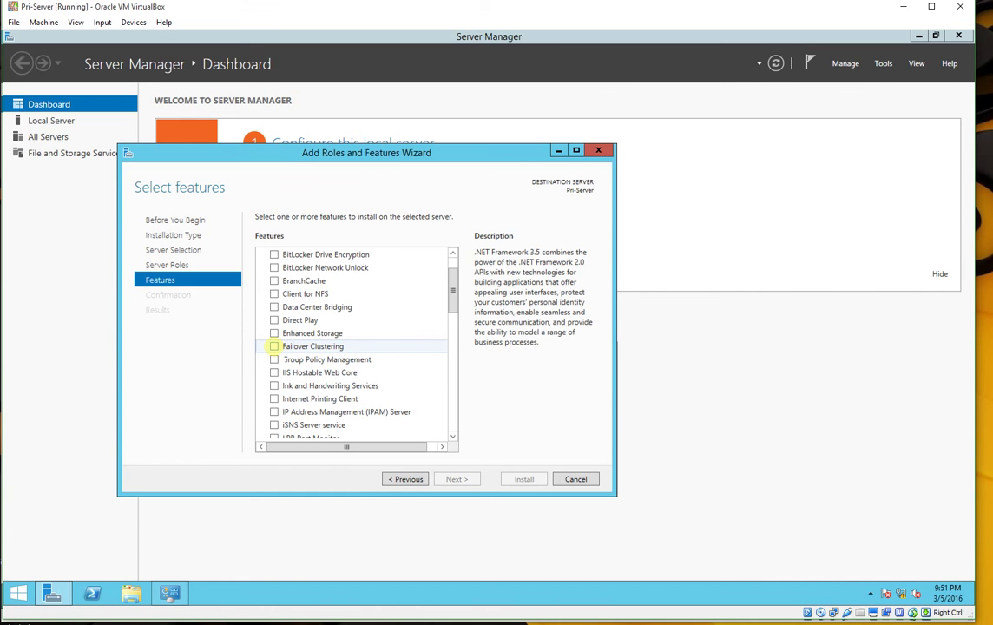
left_click(274, 346)
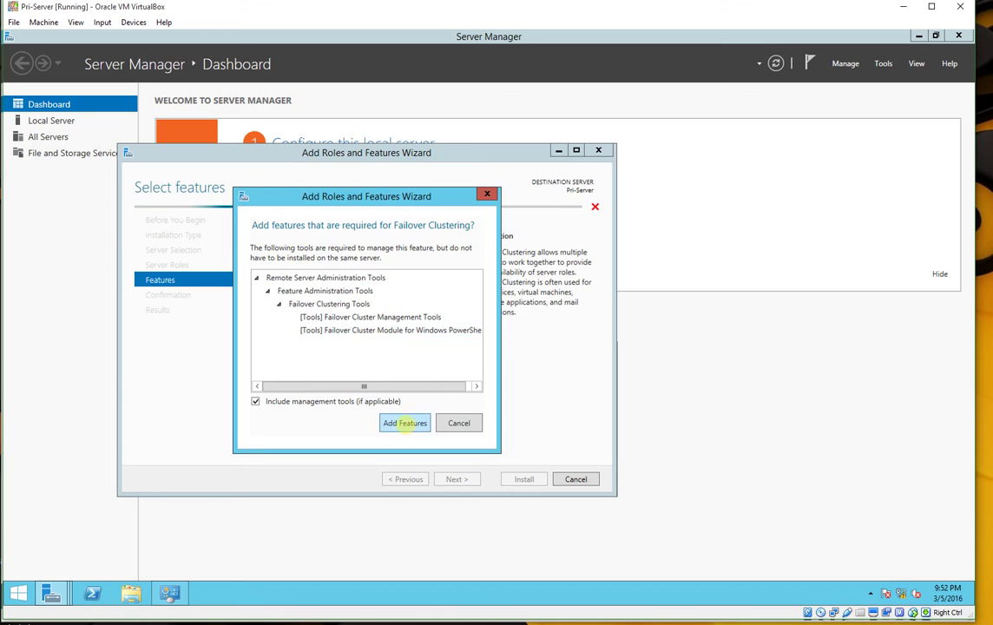
left_click(405, 423)
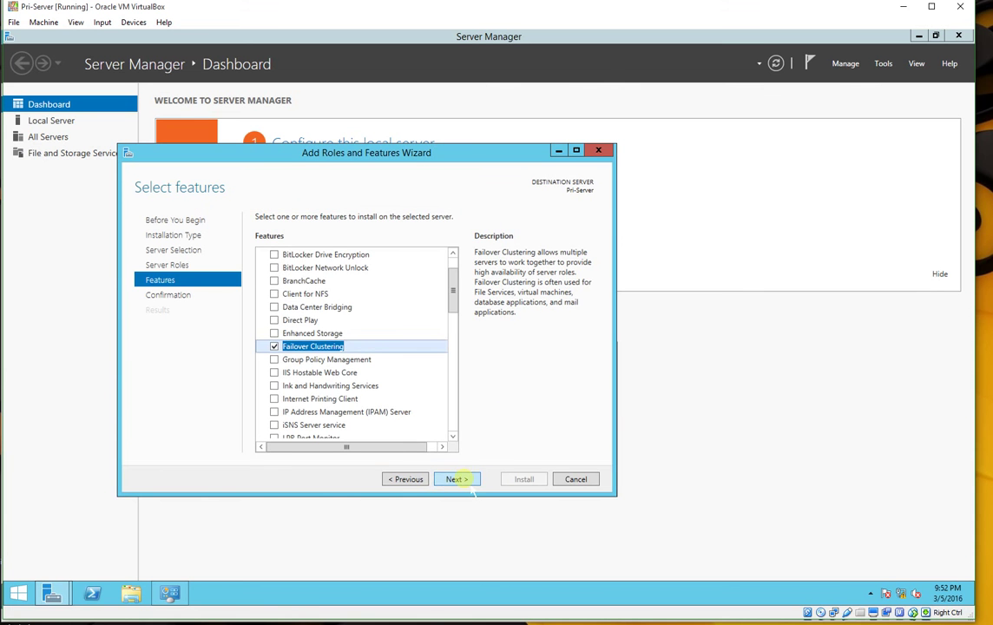
Step: Confirm and start the Failover Clustering install on Pri-Server, then bring Sec-Server forward
left_click(469, 484)
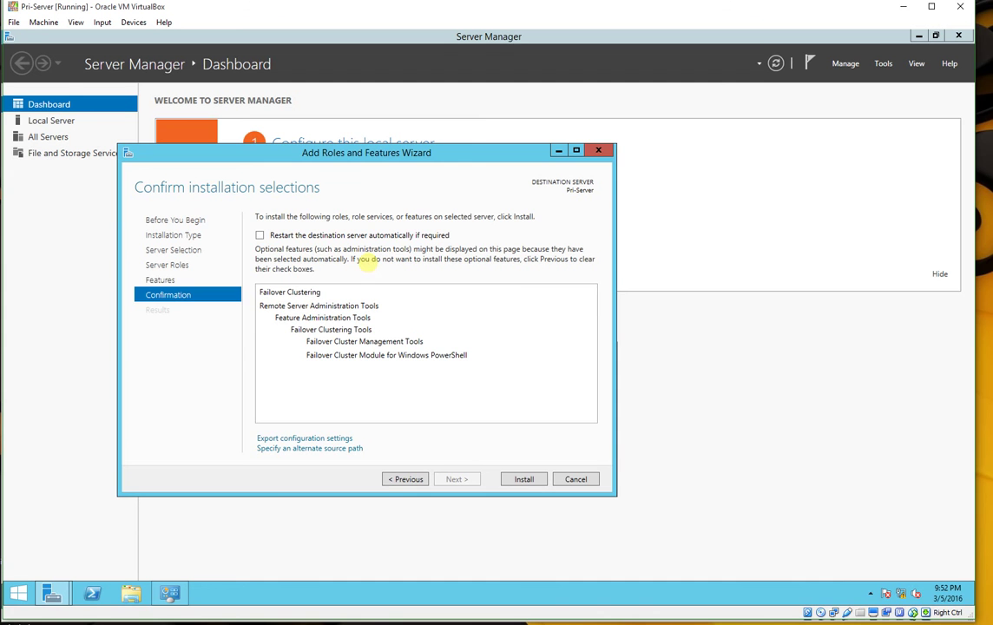
left_click(535, 480)
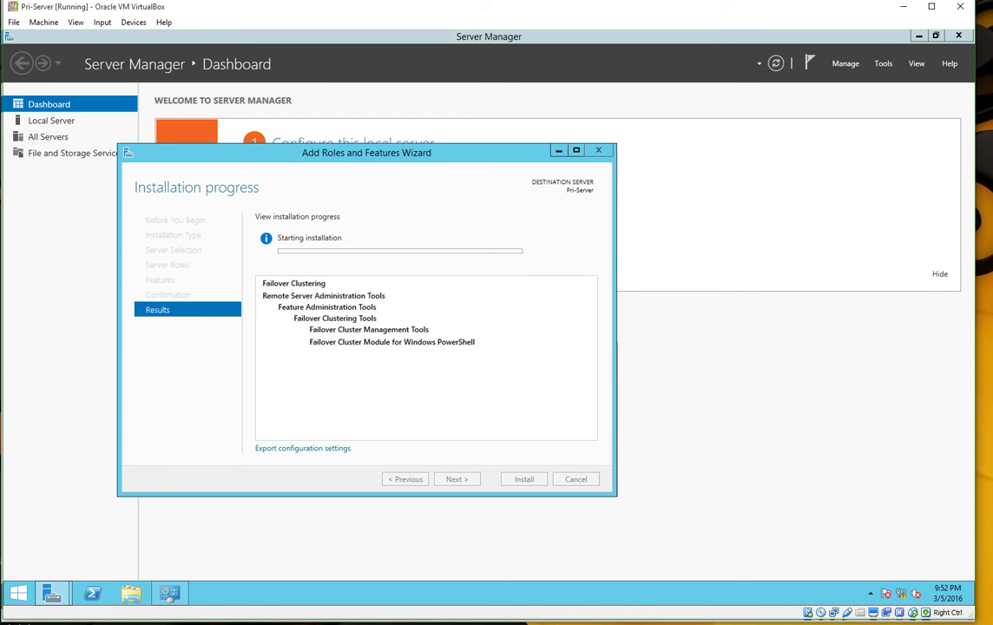
mouse_move(530, 618)
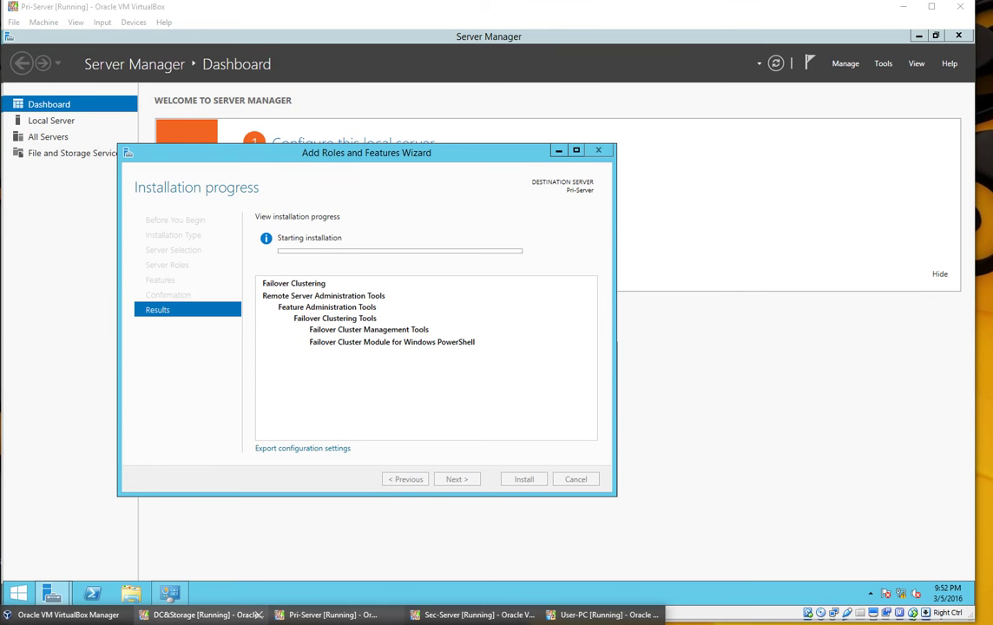
left_click(469, 614)
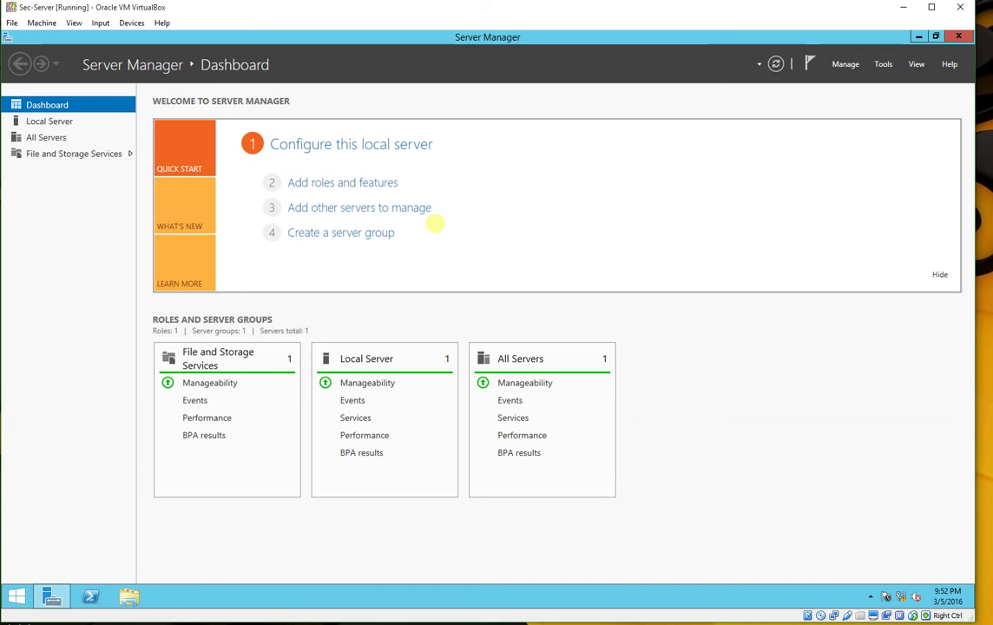
Step: Advance Sec-Server's Add Roles and Features wizard past server selection, then return to Pri-Server
left_click(380, 183)
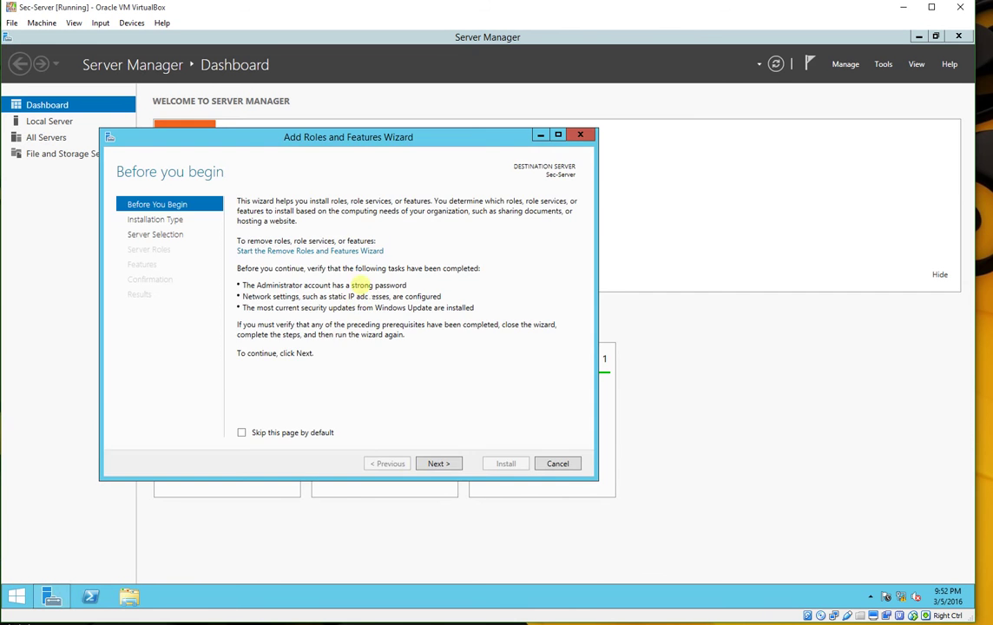
left_click(439, 464)
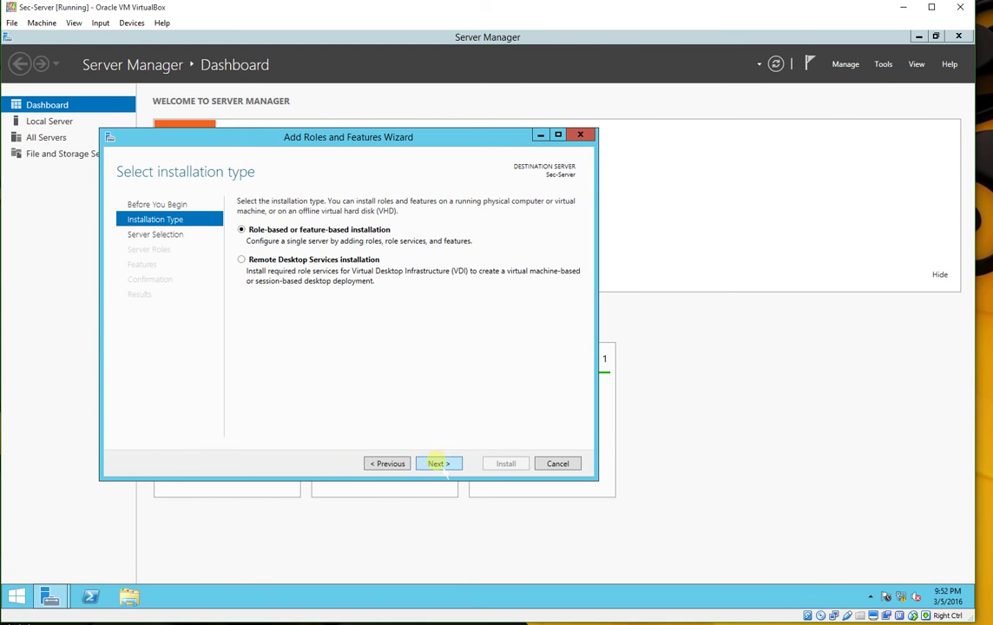
left_click(437, 463)
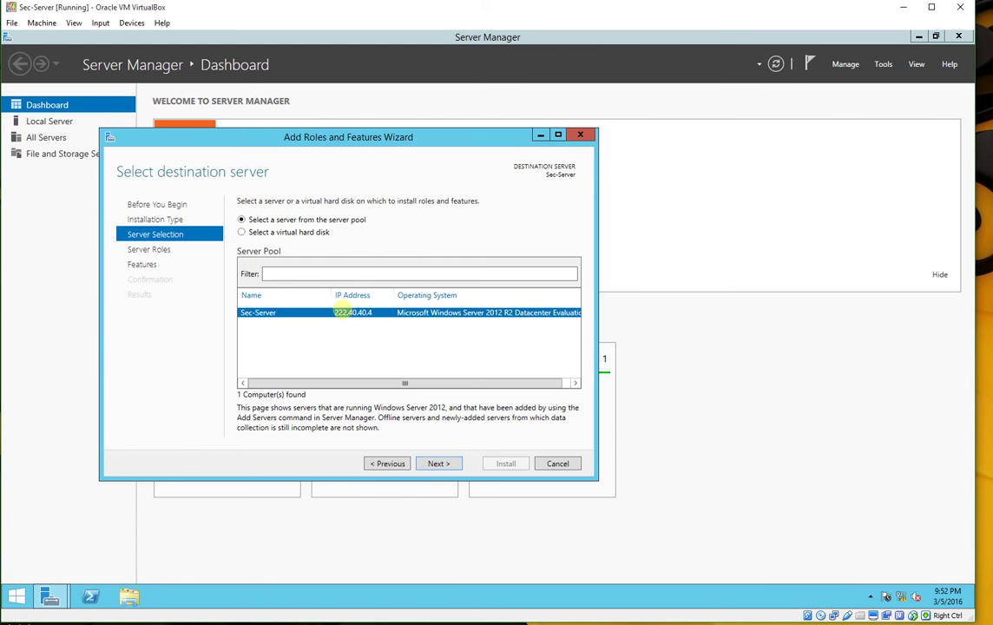
left_click(441, 463)
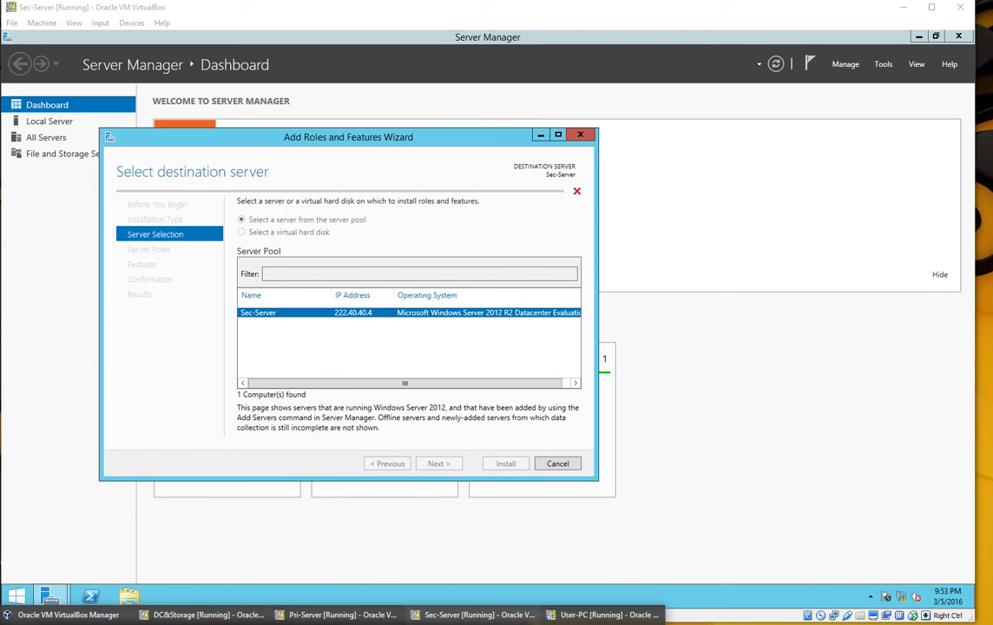
left_click(328, 615)
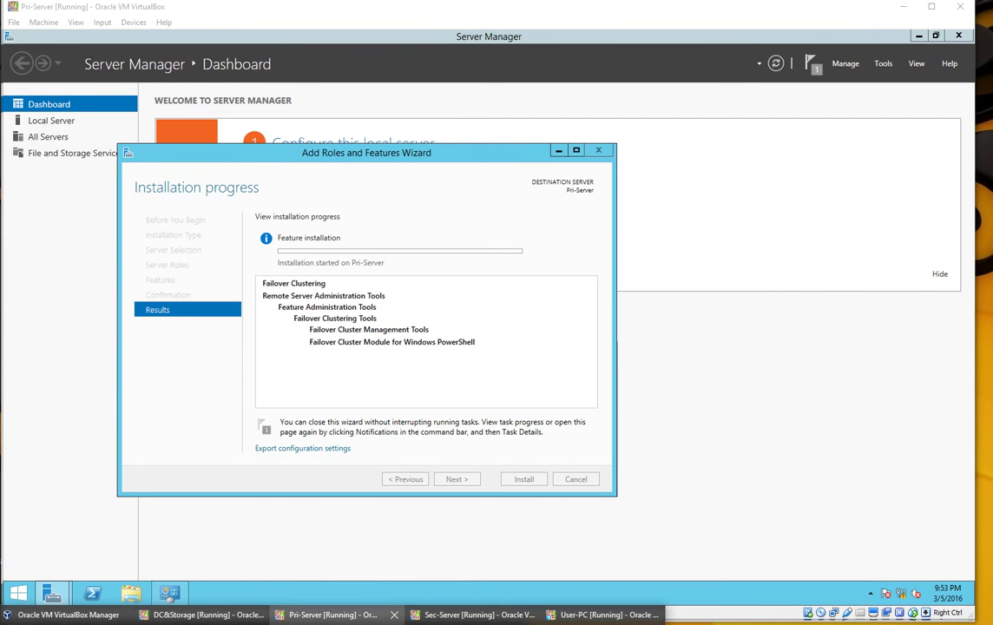
Step: On Sec-Server, skip roles, tick Failover Clustering with its required tools, and reach the confirmation page
left_click(478, 615)
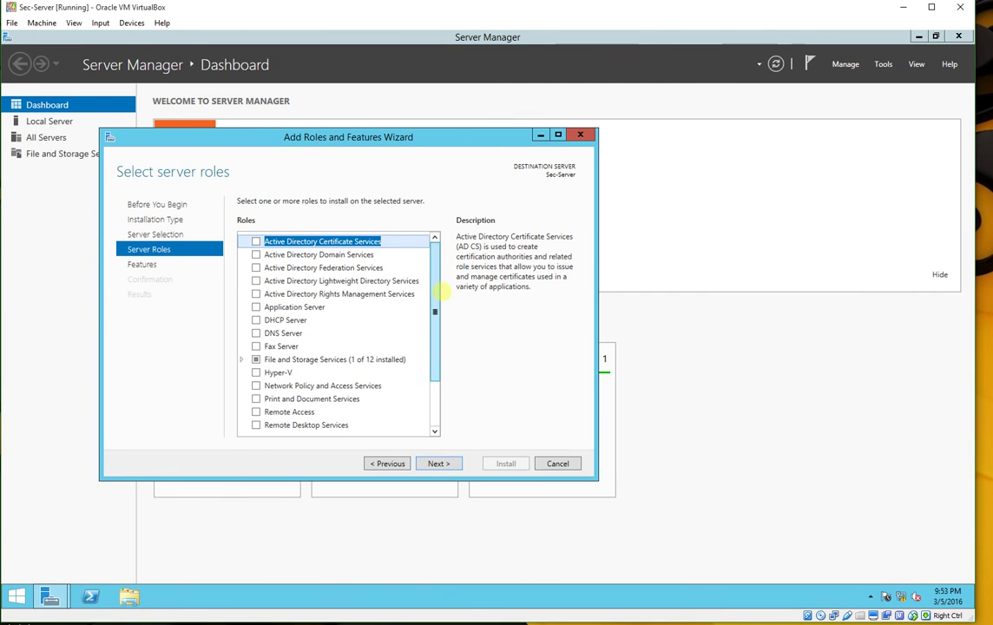
scroll(435, 335, "down", 2)
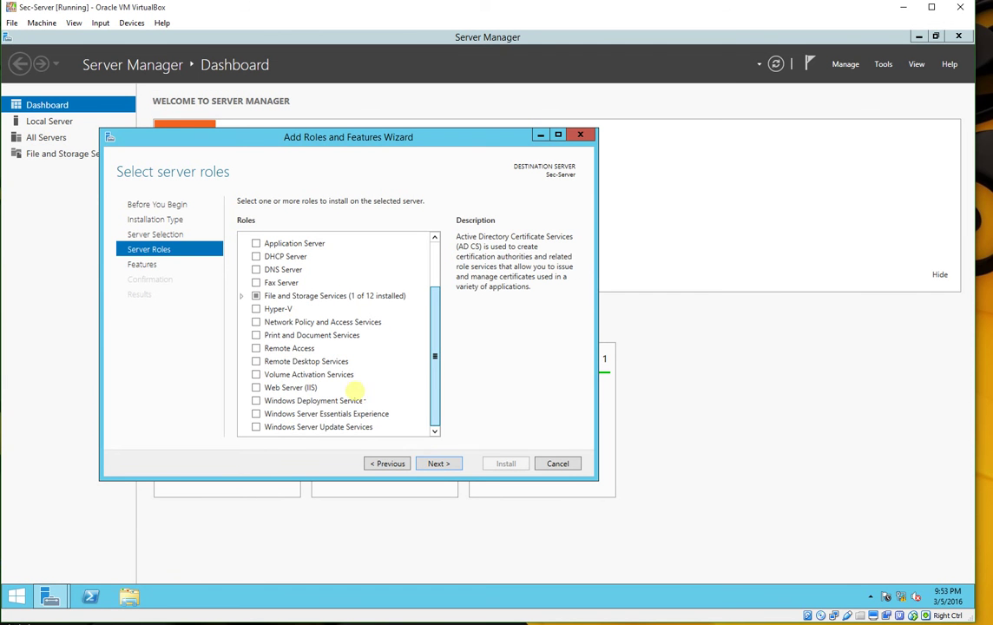
left_click(439, 463)
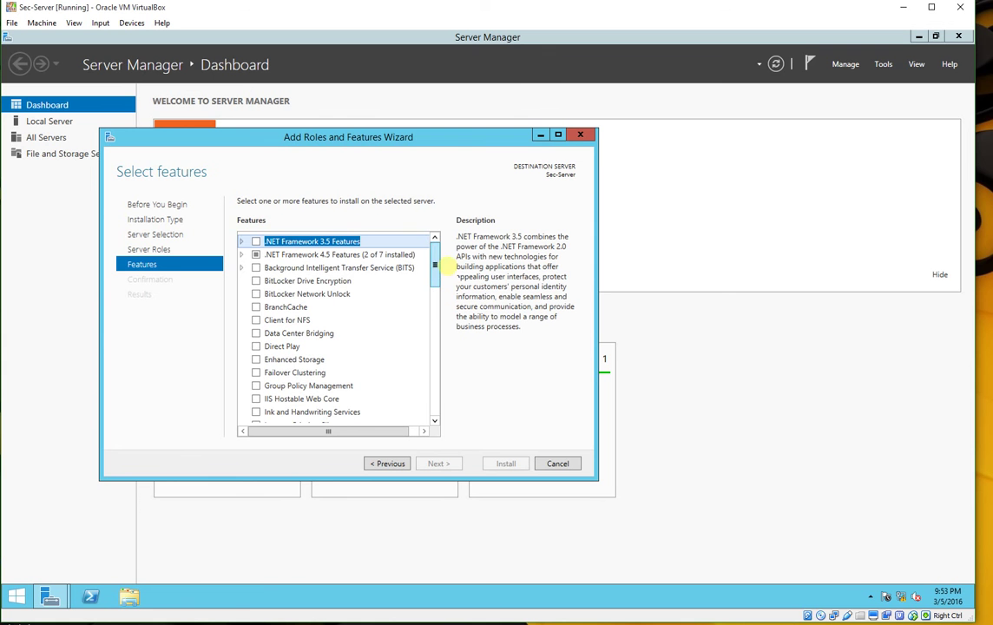
scroll(435, 274, "down", 1)
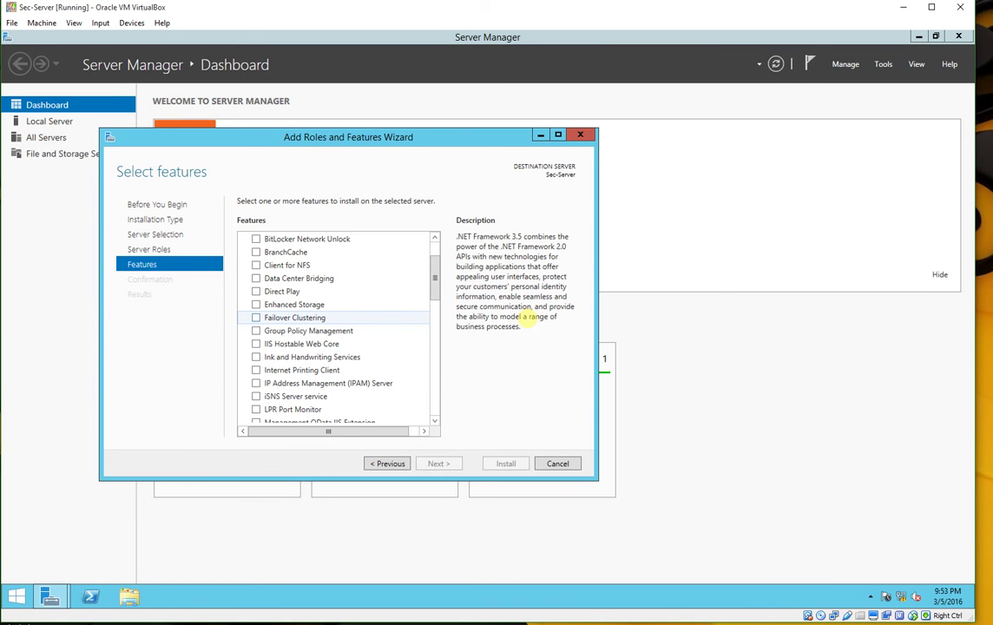
key("f")
key("space")
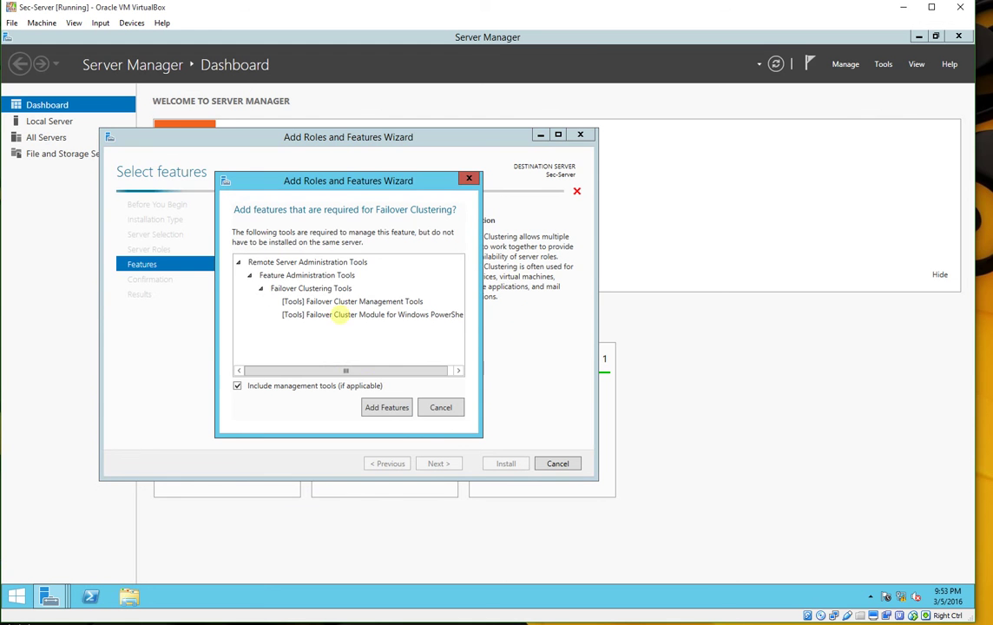
left_click(387, 408)
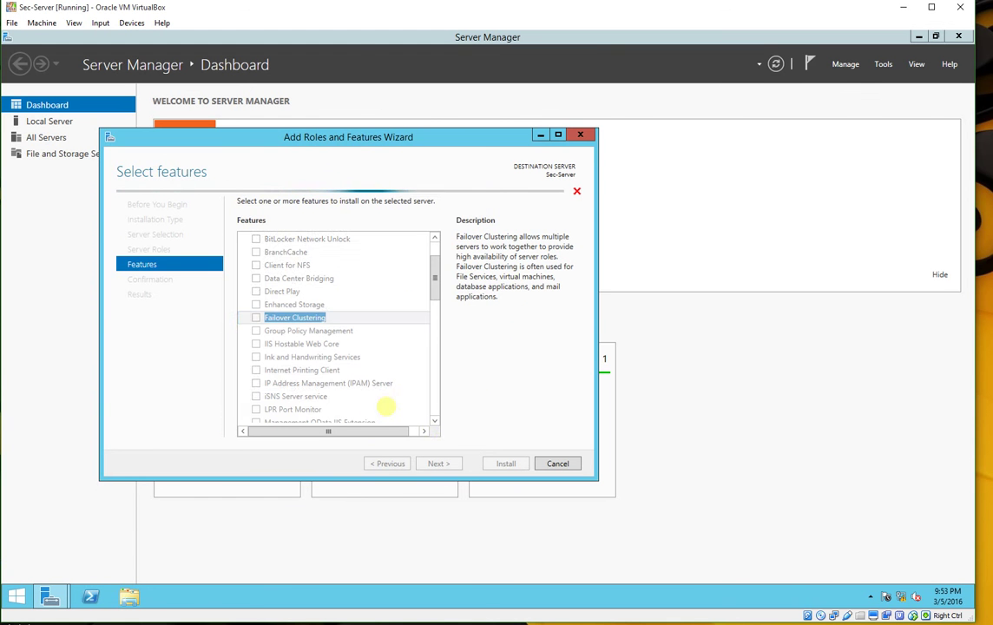
left_click(439, 464)
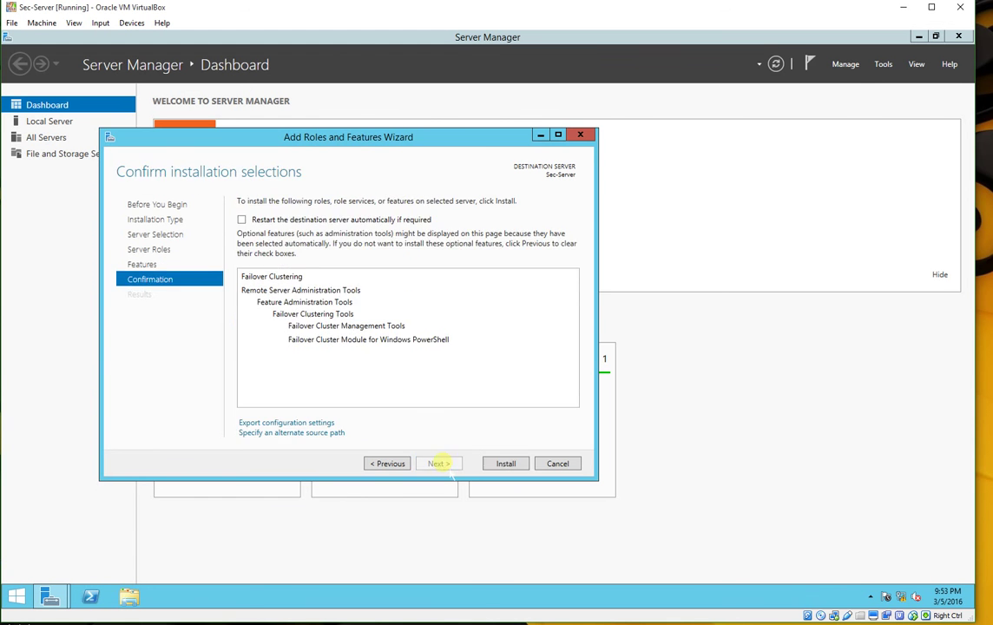
Step: Start the Failover Clustering install on Sec-Server and check Pri-Server's progress
left_click(512, 463)
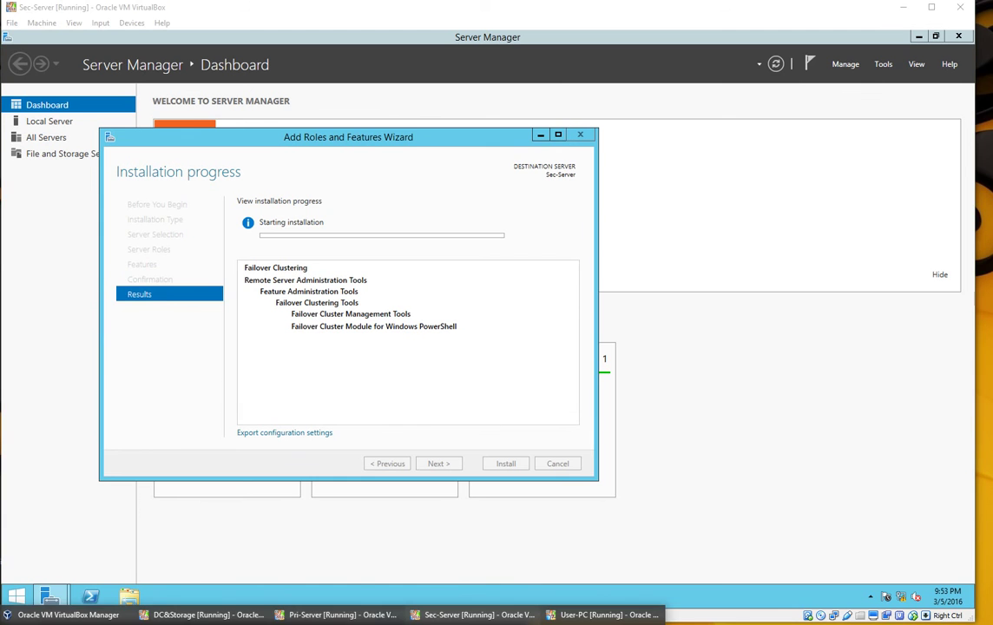
left_click(279, 608)
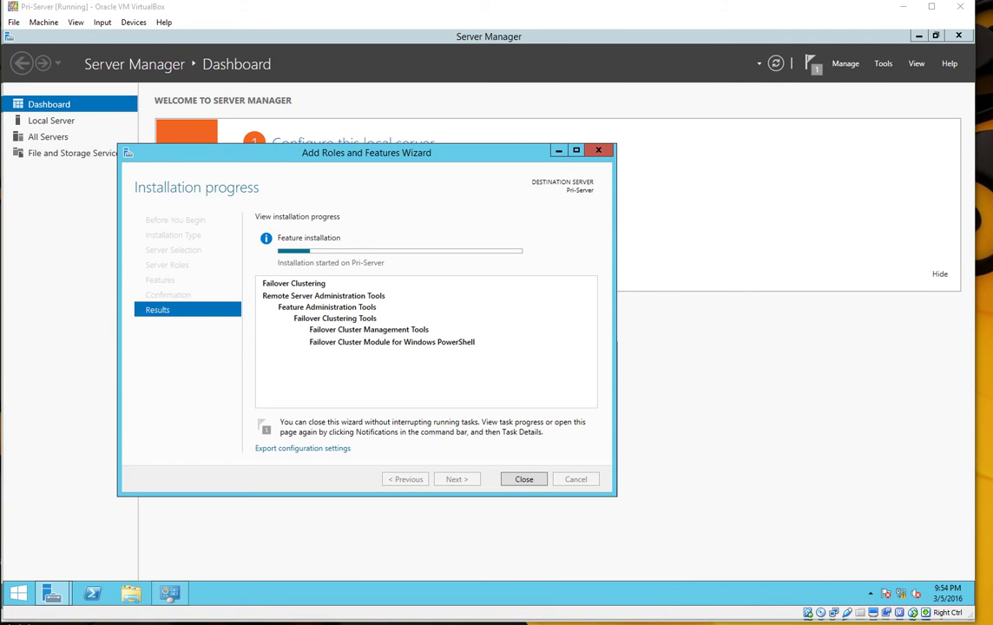
Step: On User-PC, open Computer's properties and its computer name and domain settings
mouse_move(252, 623)
left_click(605, 615)
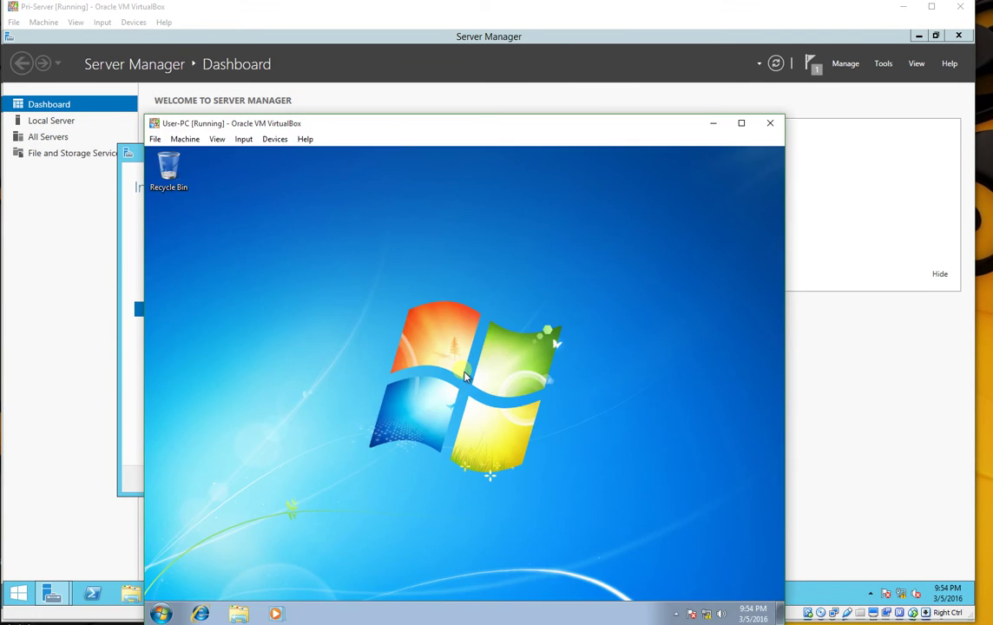
left_click_drag(406, 129, 405, 66)
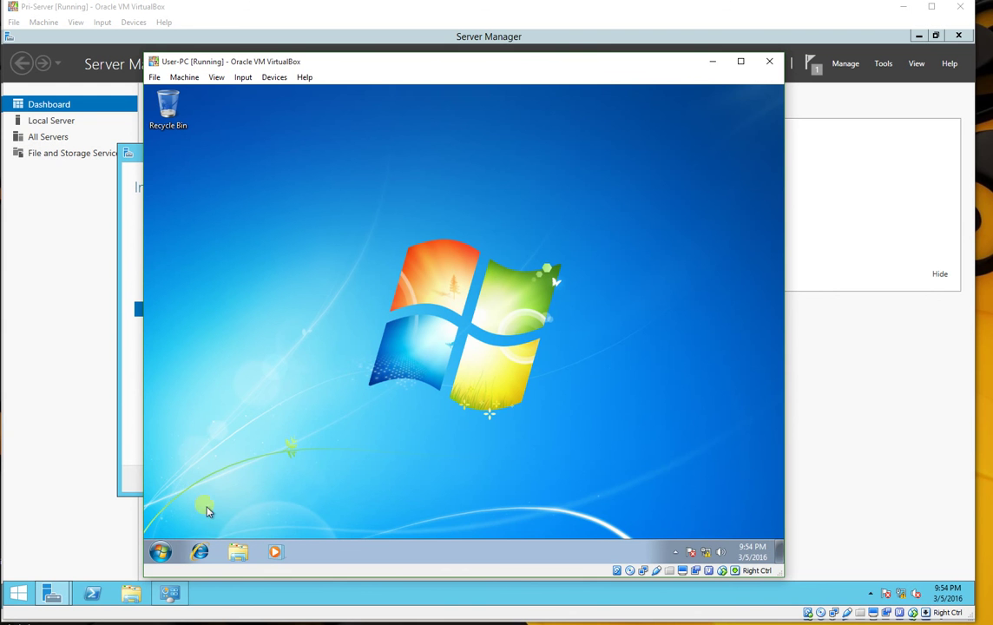
left_click(161, 552)
right_click(350, 391)
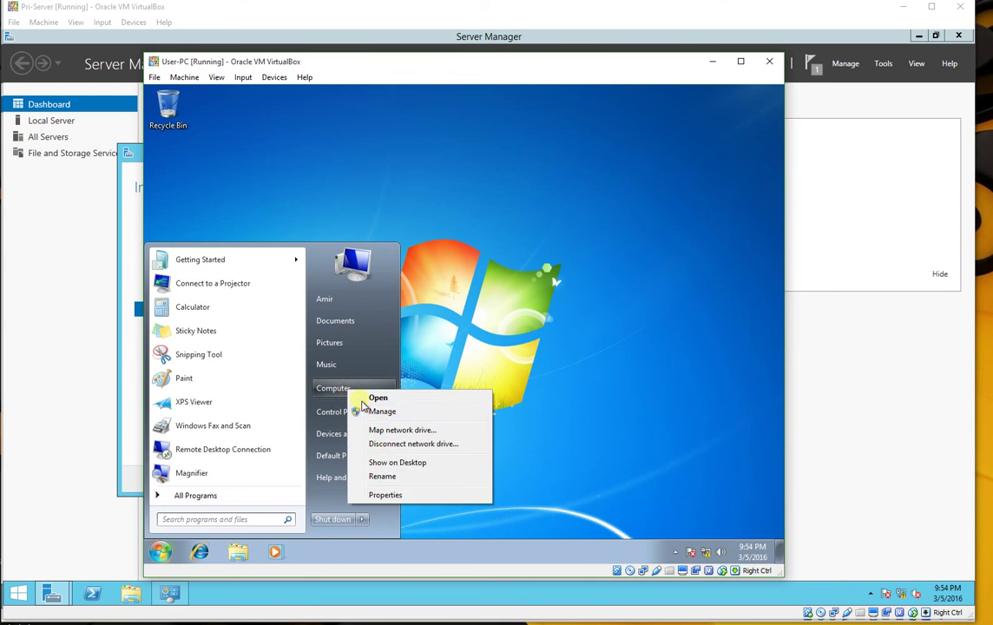
left_click(444, 495)
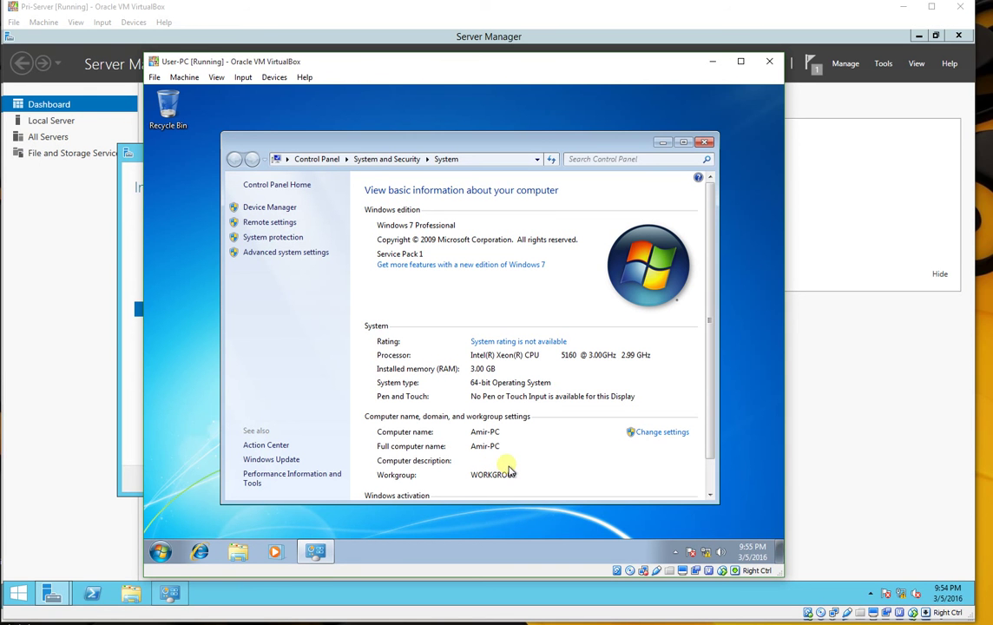
left_click(661, 434)
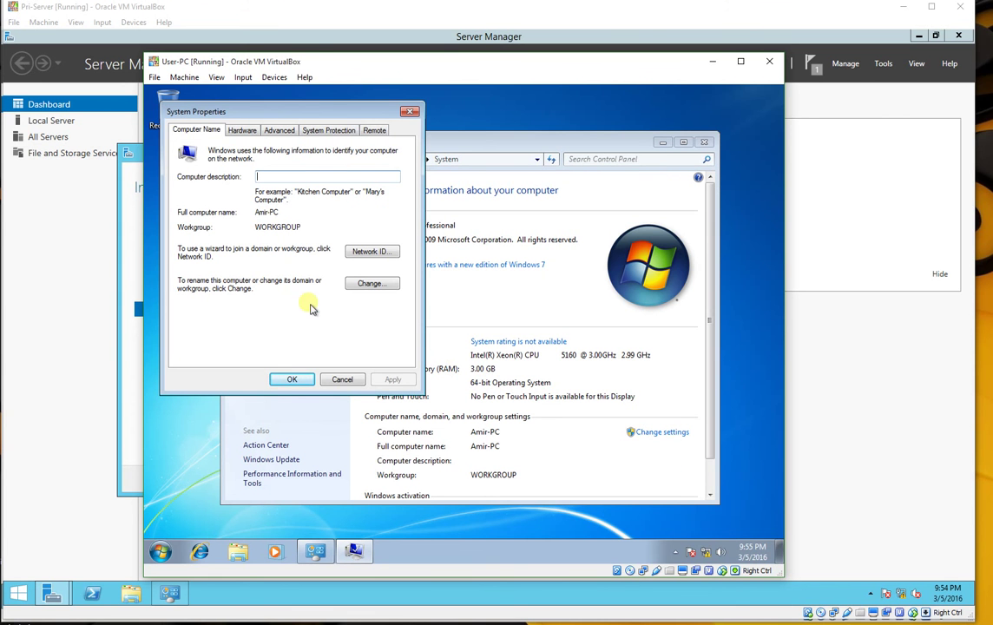
Step: Make User-PC a member of domain amir.com and start entering the join credentials
left_click(371, 285)
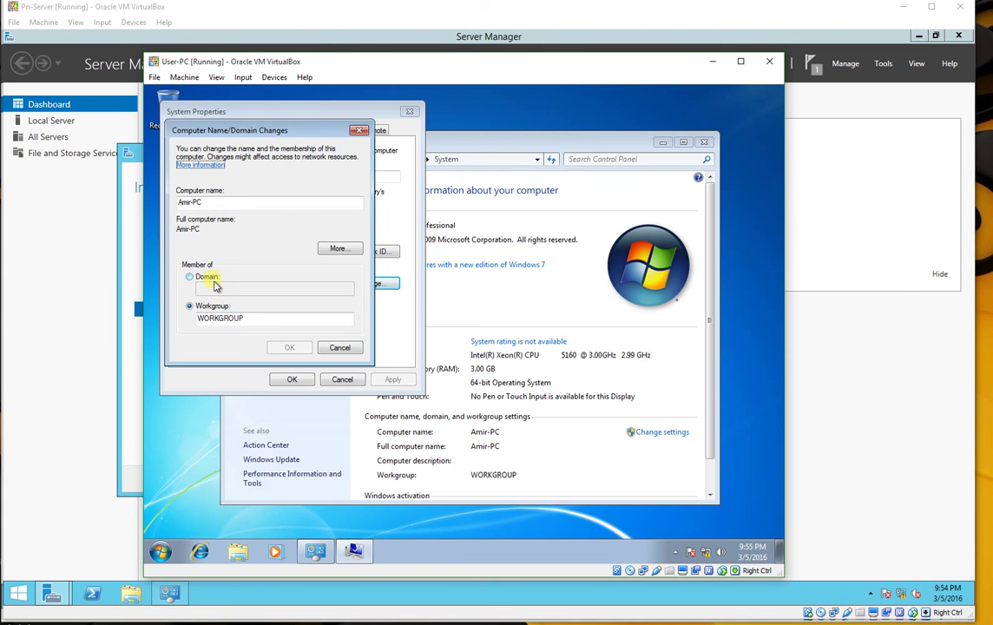
left_click(189, 278)
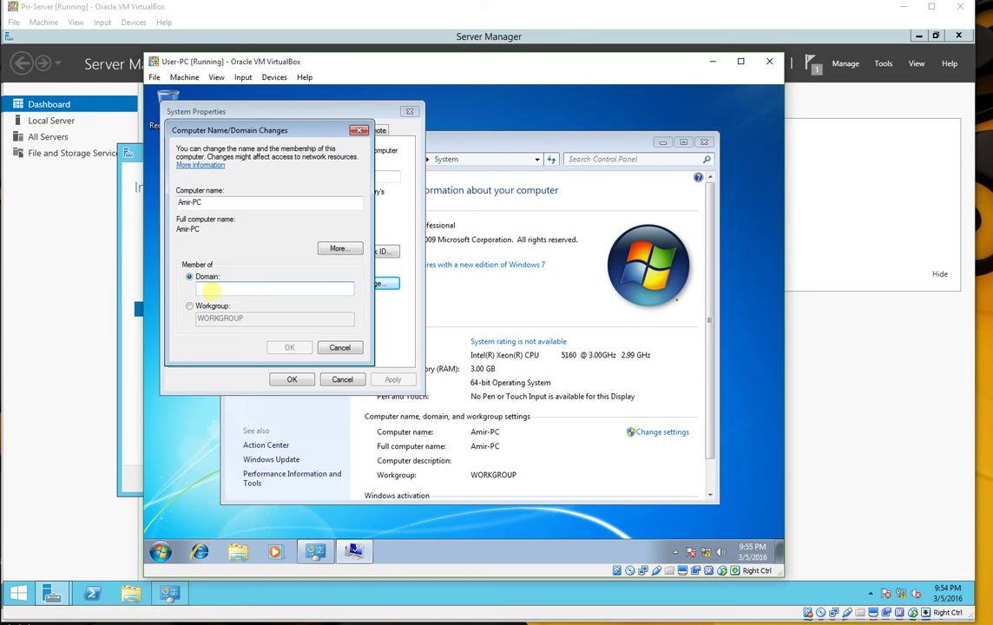
left_click(211, 289)
type("amir.com")
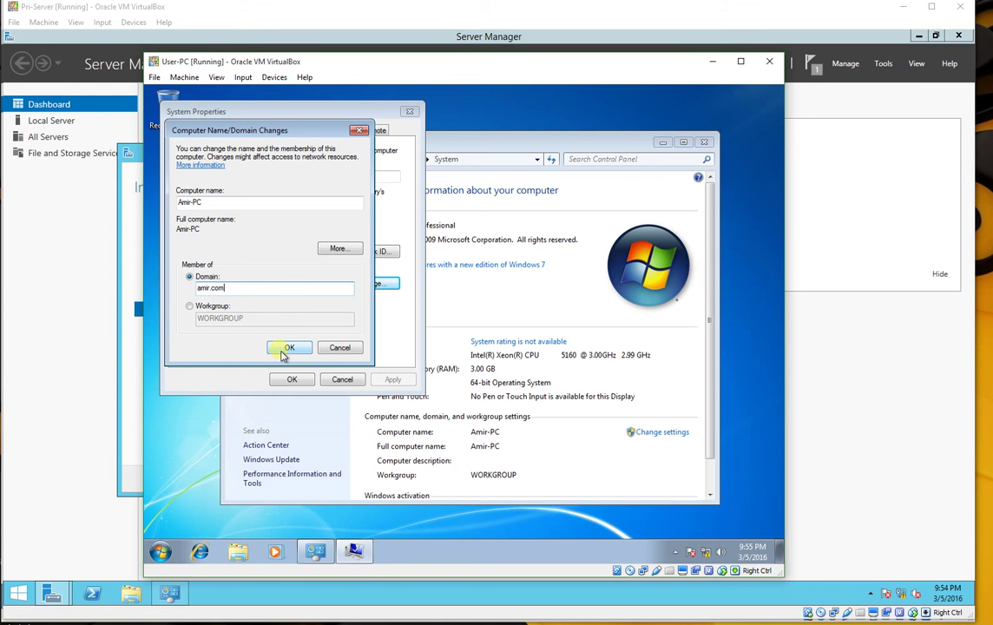
left_click(286, 351)
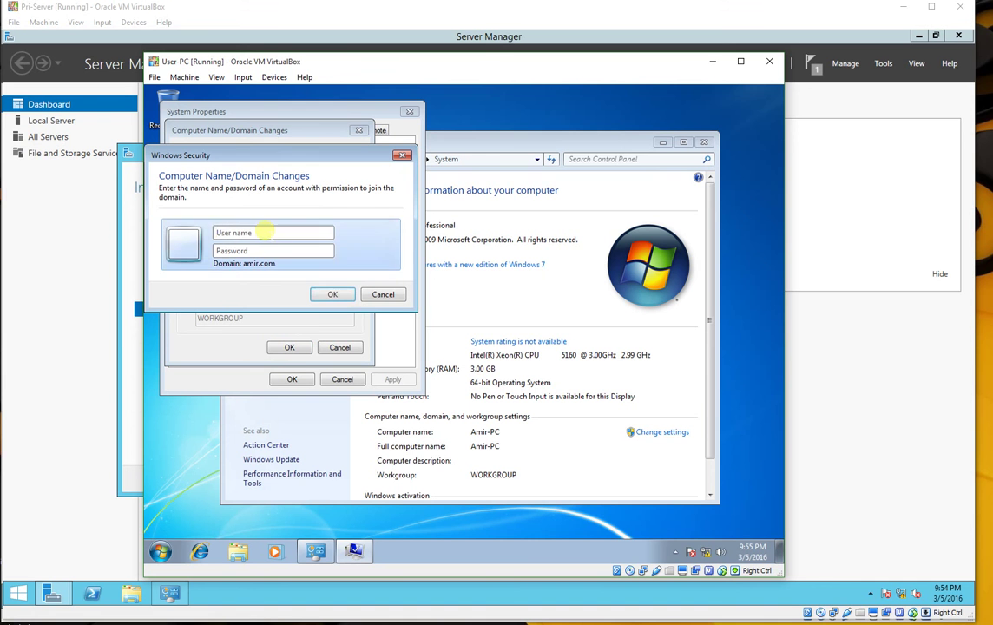
left_click(265, 231)
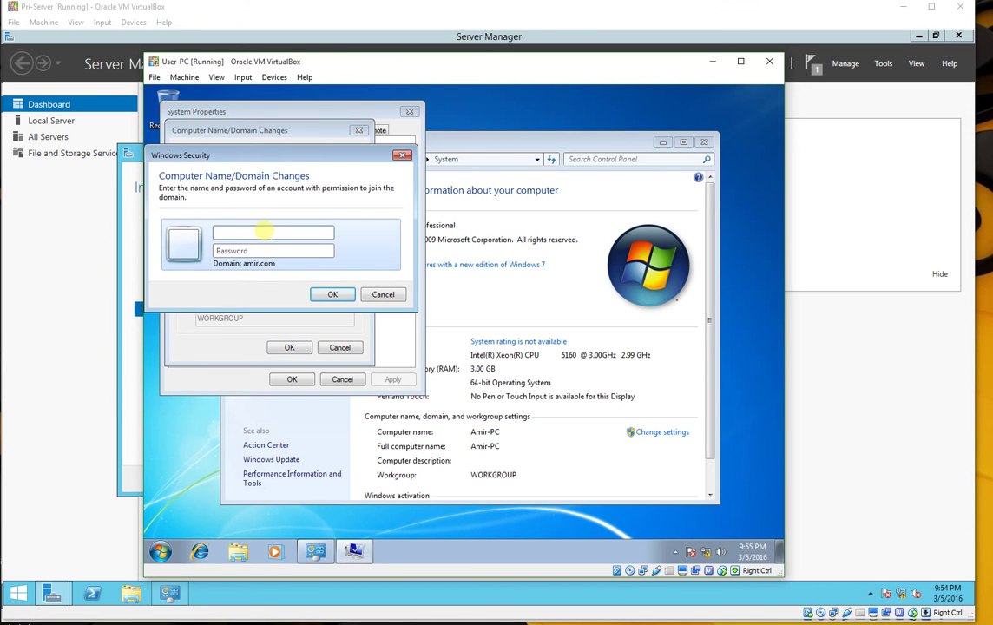
Step: Authorize the amir.com join with the domain administrator user name and password
type("Administrator")
key("Tab")
key("Return")
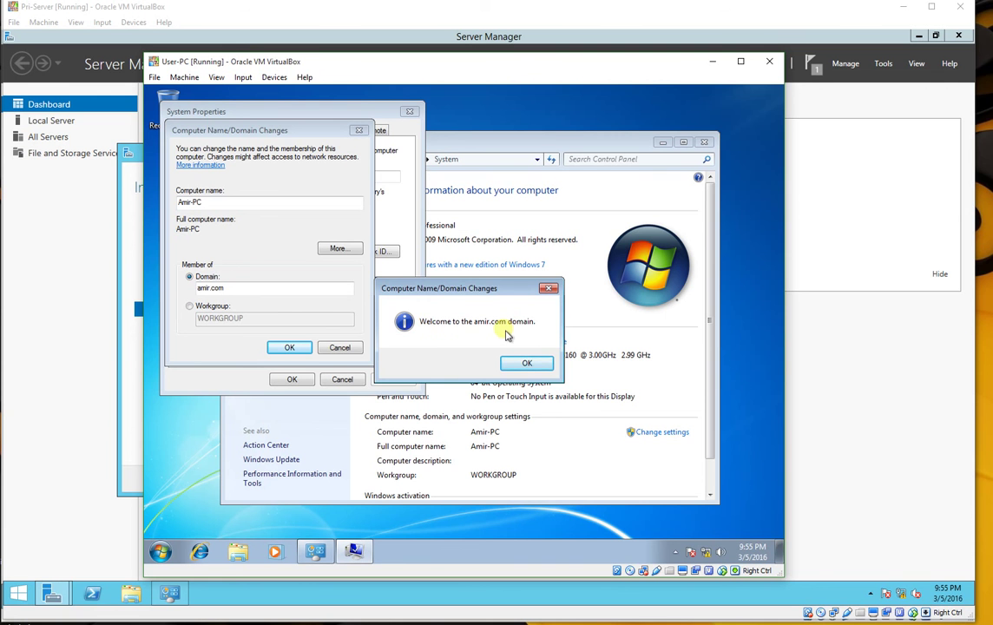
Step: Acknowledge the welcome and restart notices, close System Properties, and restart User-PC now
left_click(527, 363)
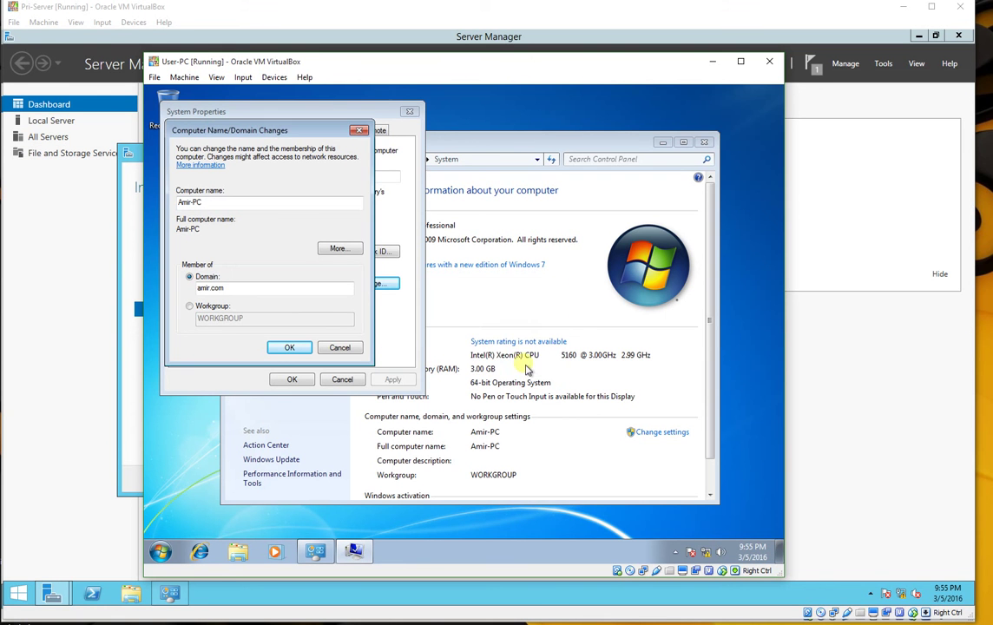
left_click(284, 349)
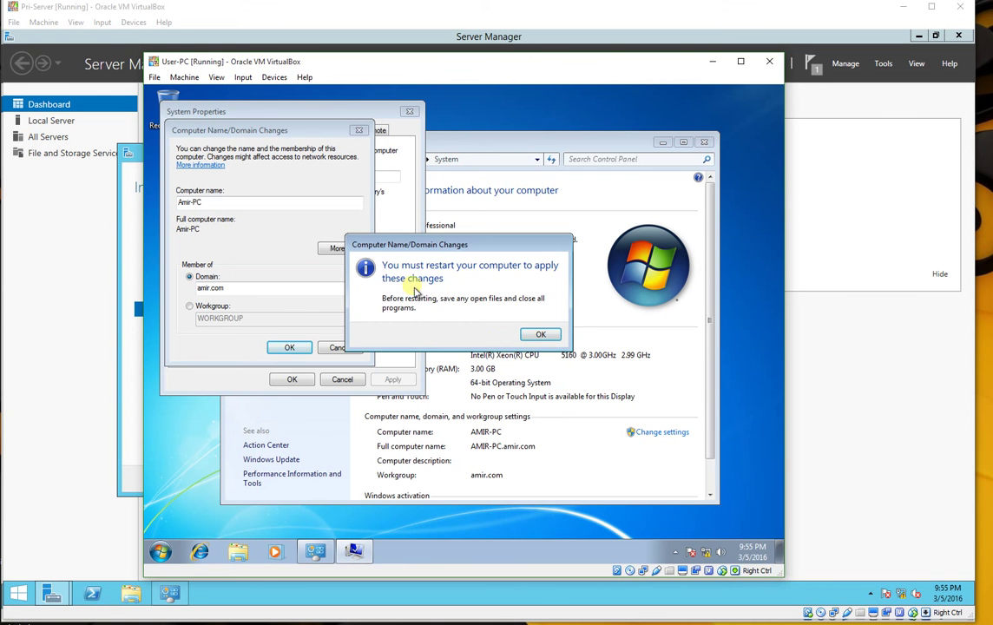
left_click(546, 335)
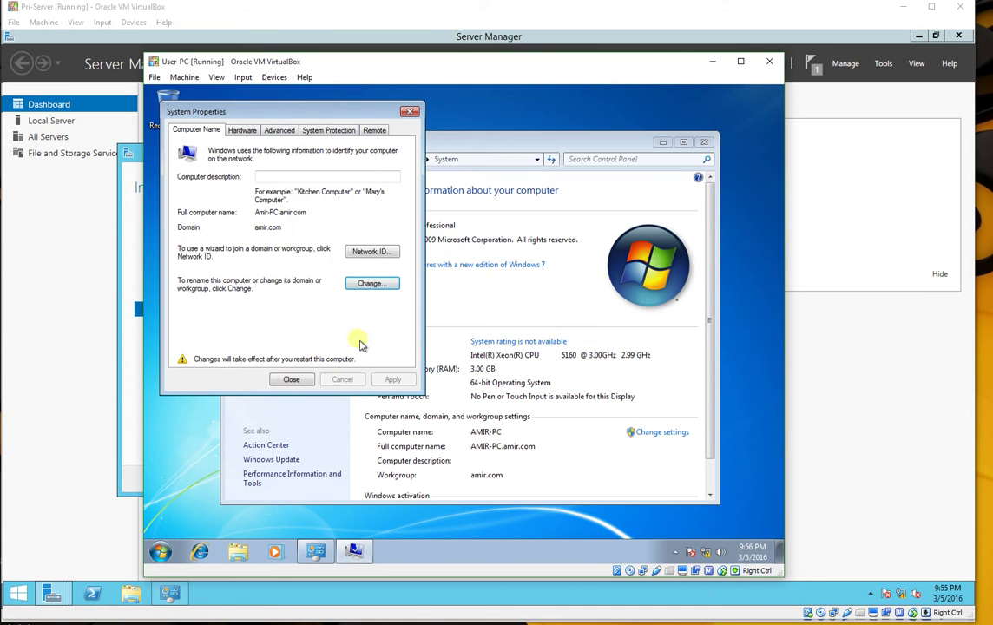
left_click(292, 380)
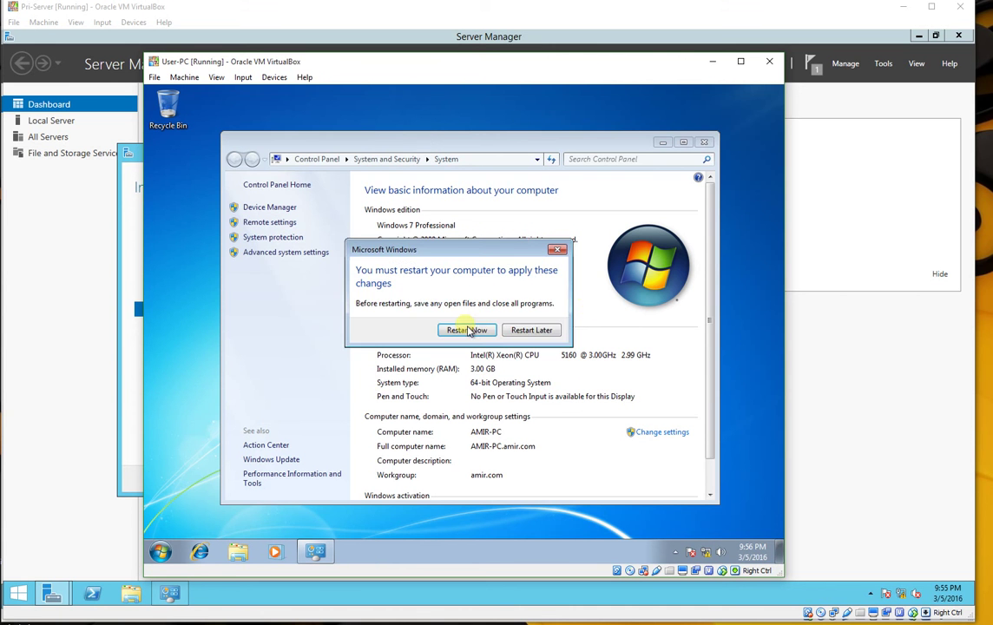
left_click(467, 331)
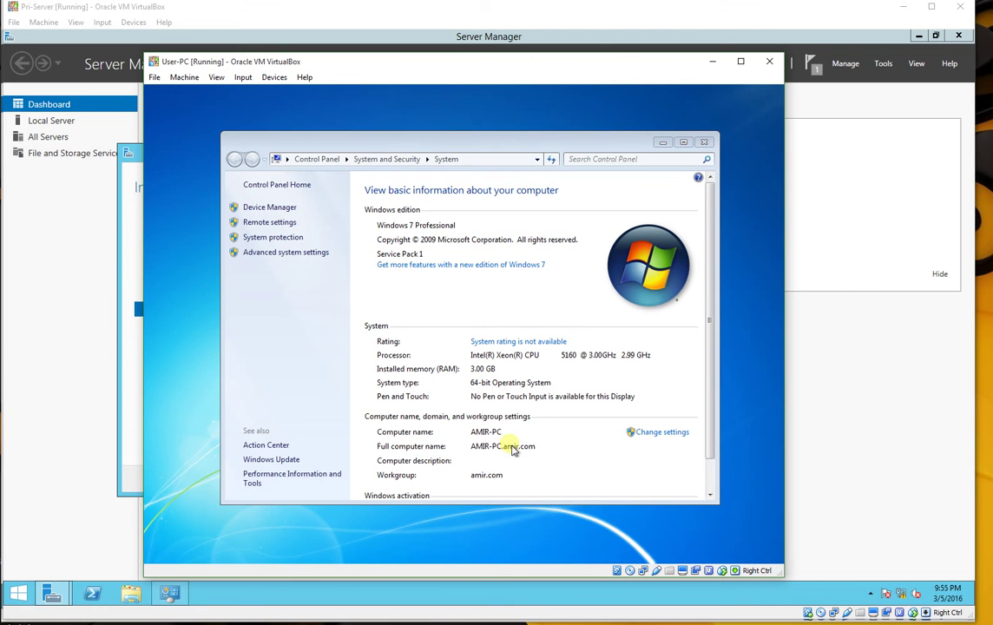
left_click(707, 65)
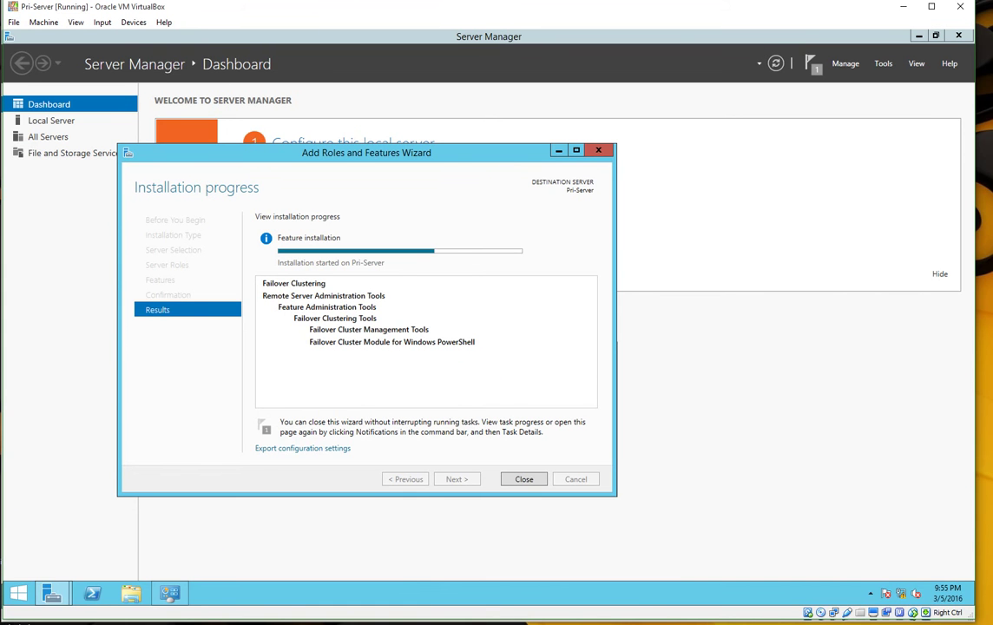
Step: Verify the Failover Clustering installs finished on Sec-Server and Pri-Server, then close Pri-Server's wizard
mouse_move(330, 616)
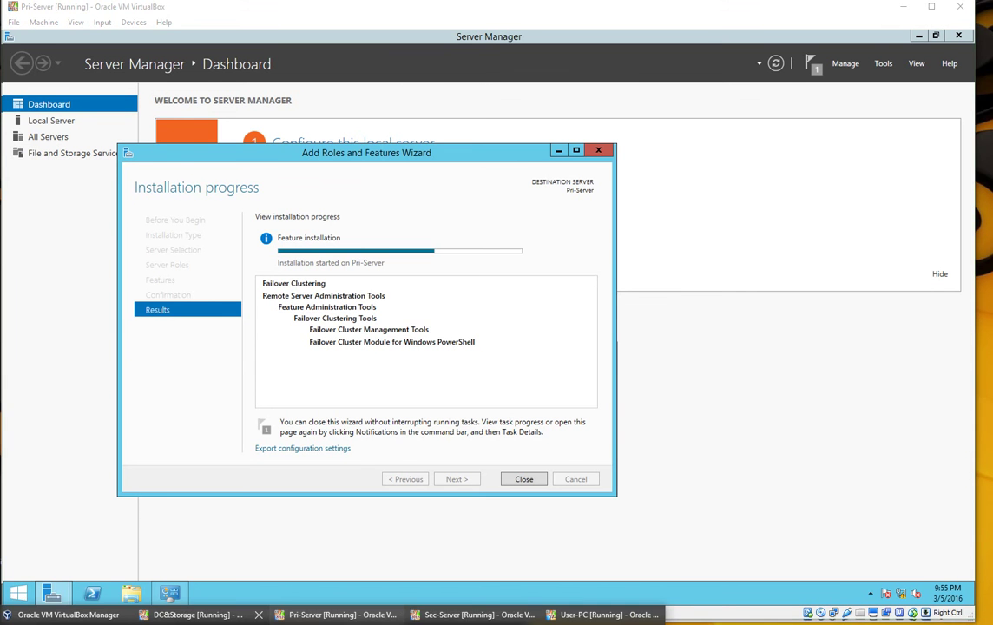
left_click(469, 615)
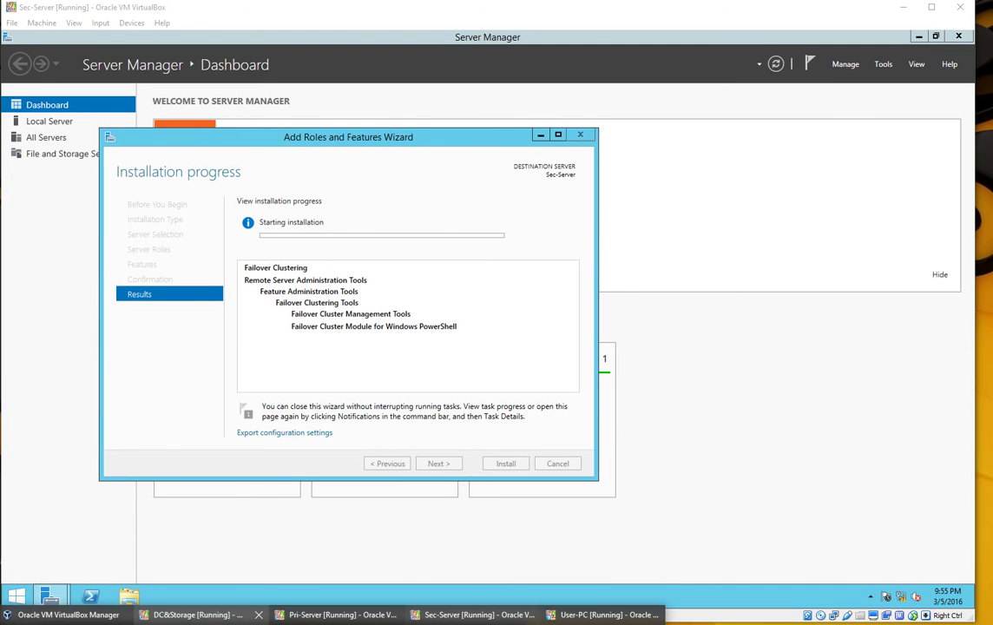
left_click(382, 615)
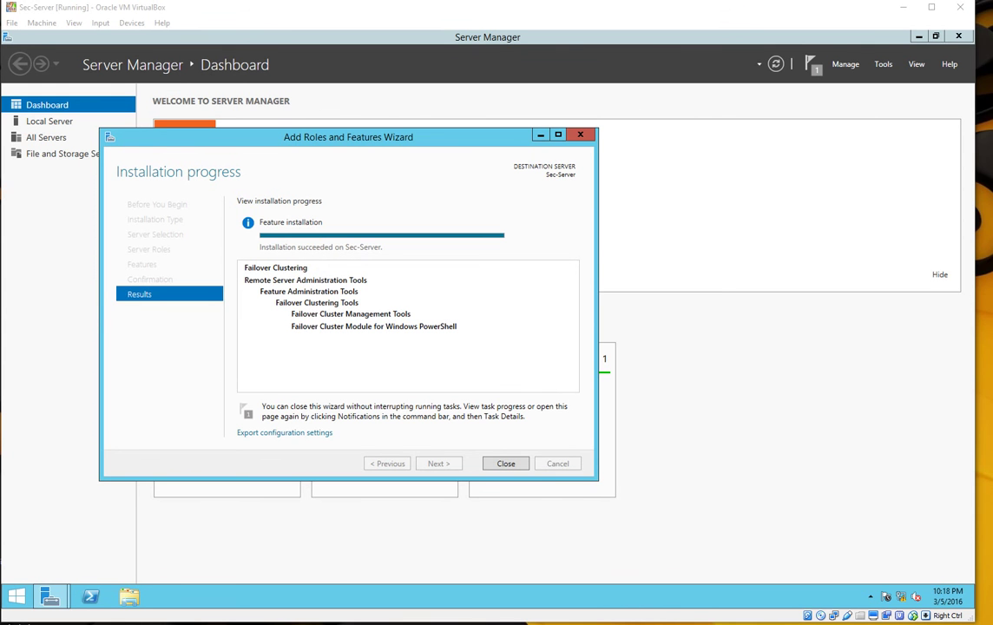
key("alt+Tab")
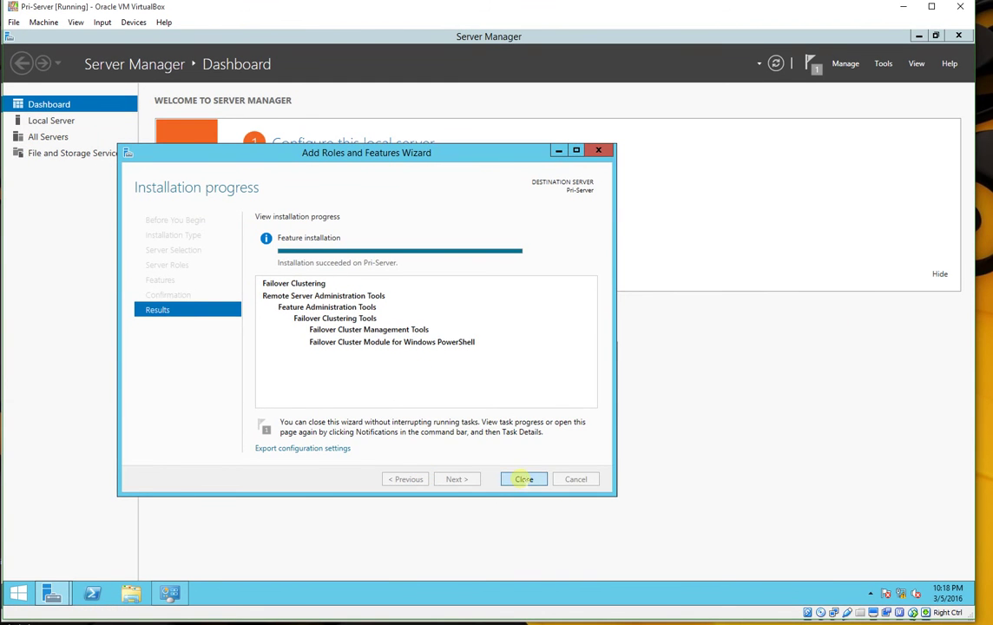
left_click(523, 480)
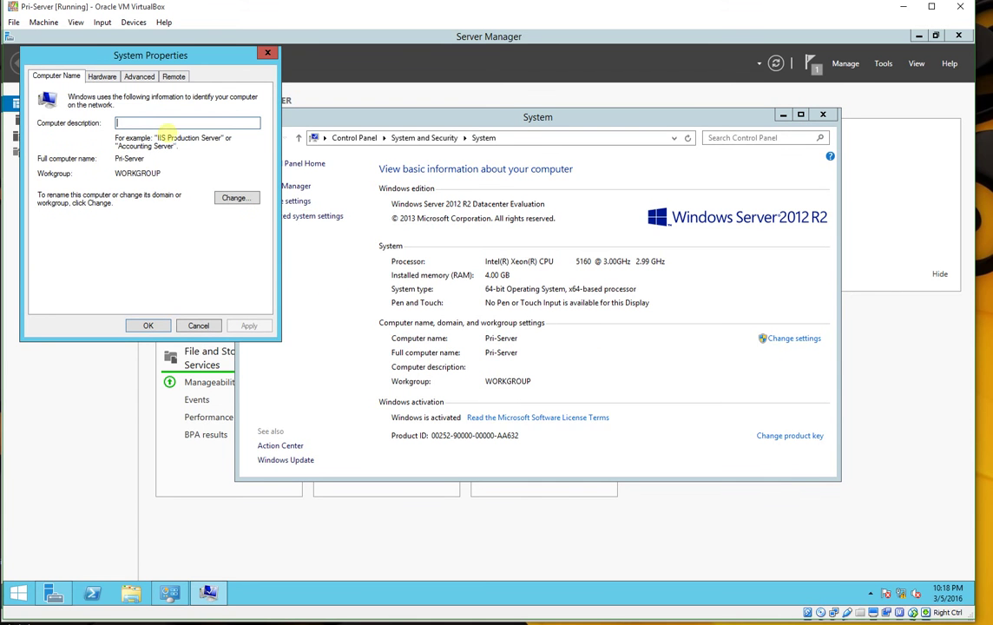
Step: Set Pri-Server's domain membership to amir.com in Computer Name/Domain Changes
left_click(234, 198)
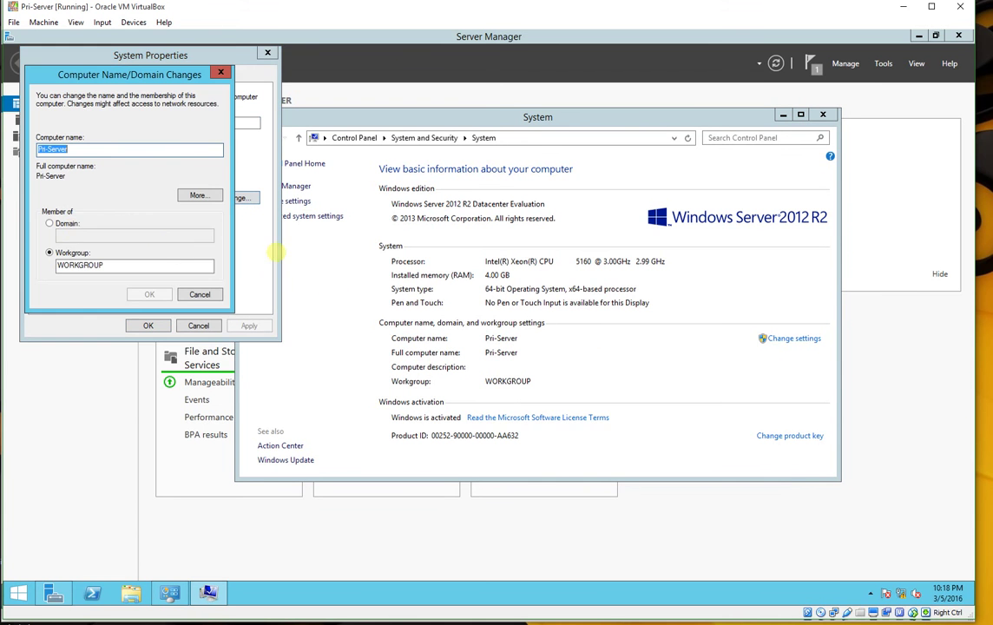
left_click(78, 234)
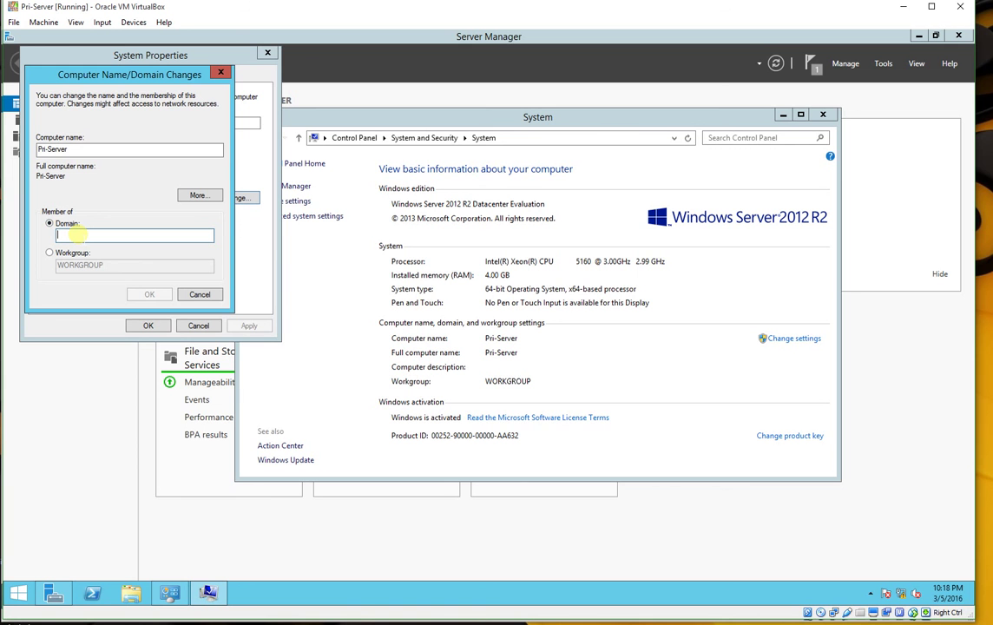
type("amir.com")
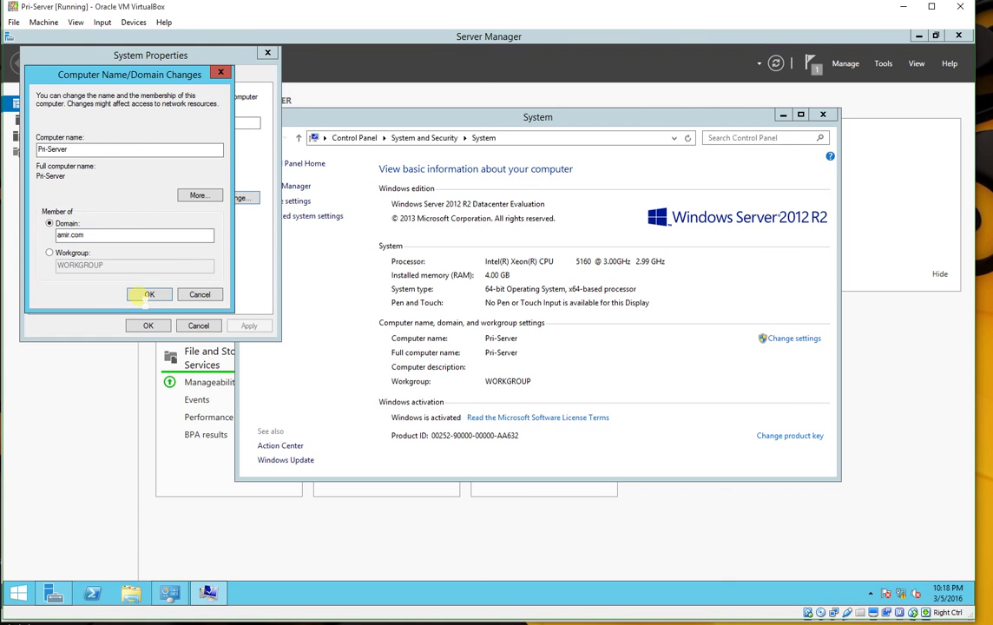
left_click(149, 295)
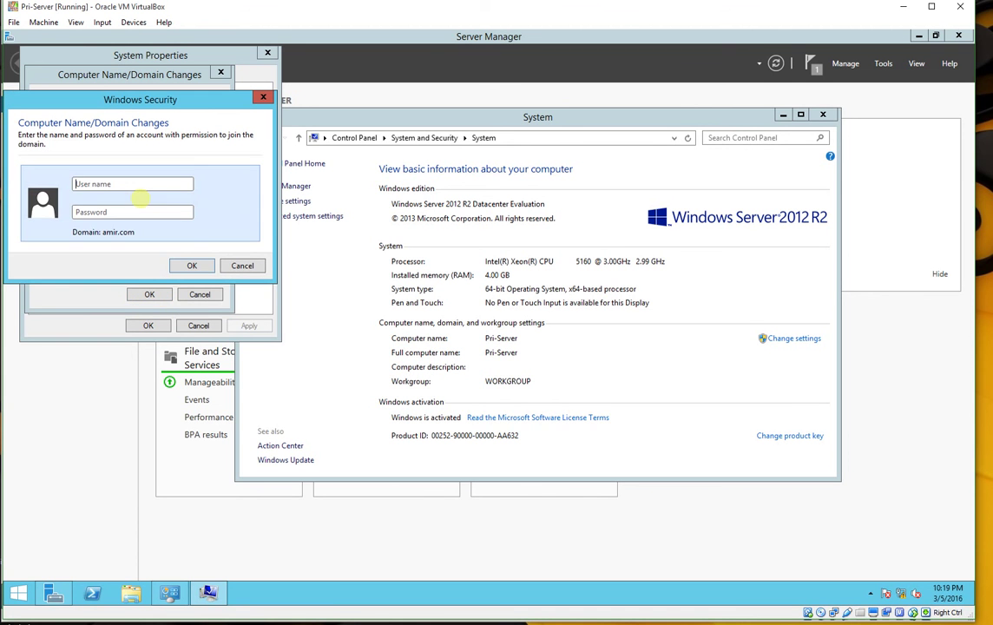
Step: Authenticate the domain join as Administrator with the domain account's password
left_click(126, 184)
key("Tab")
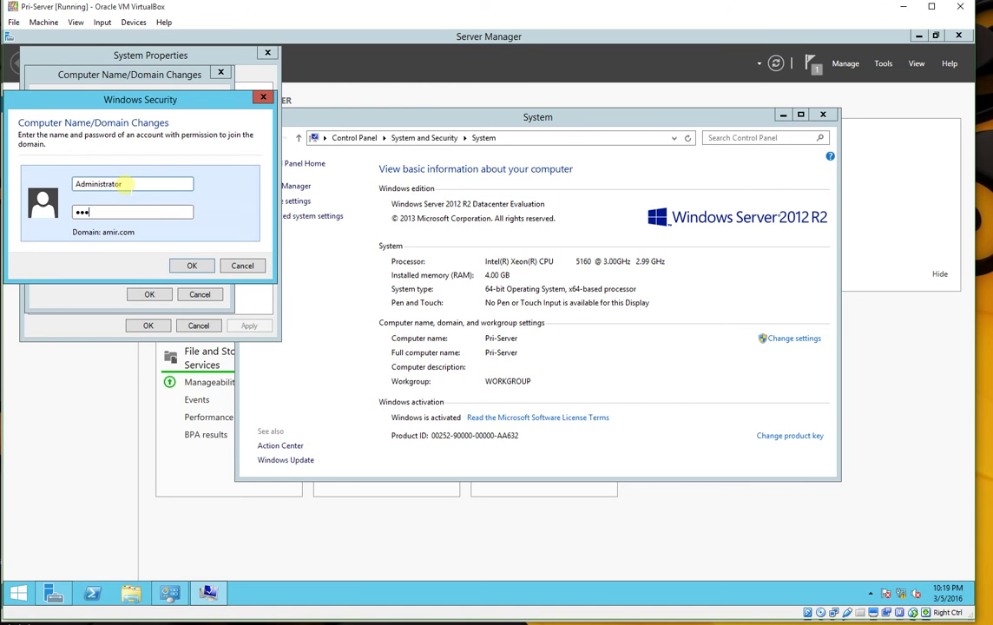
key("Return")
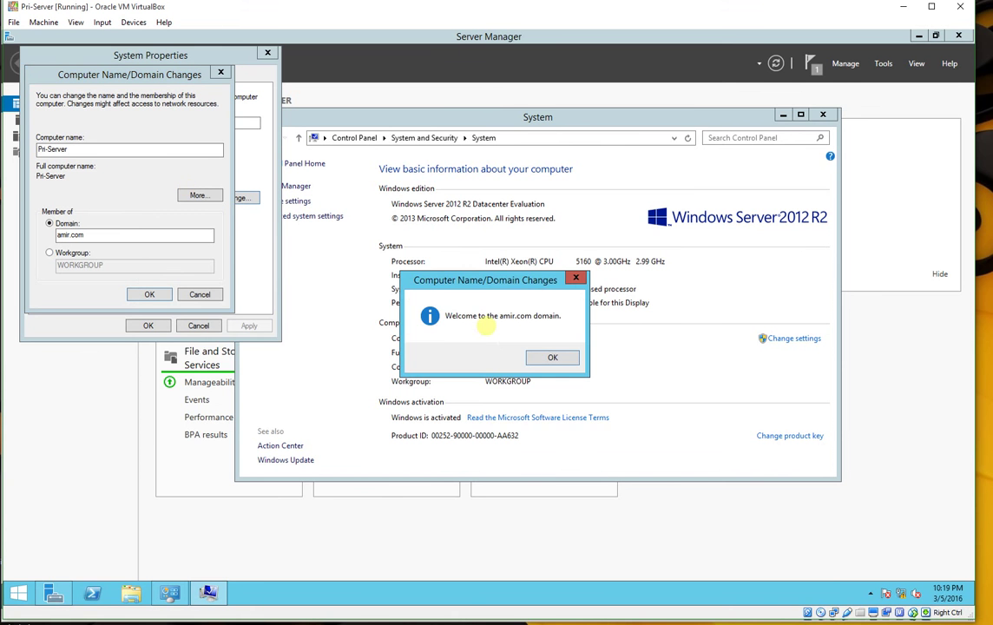
Step: Acknowledge the amir.com welcome and restart notices, then restart Pri-Server now
left_click(552, 358)
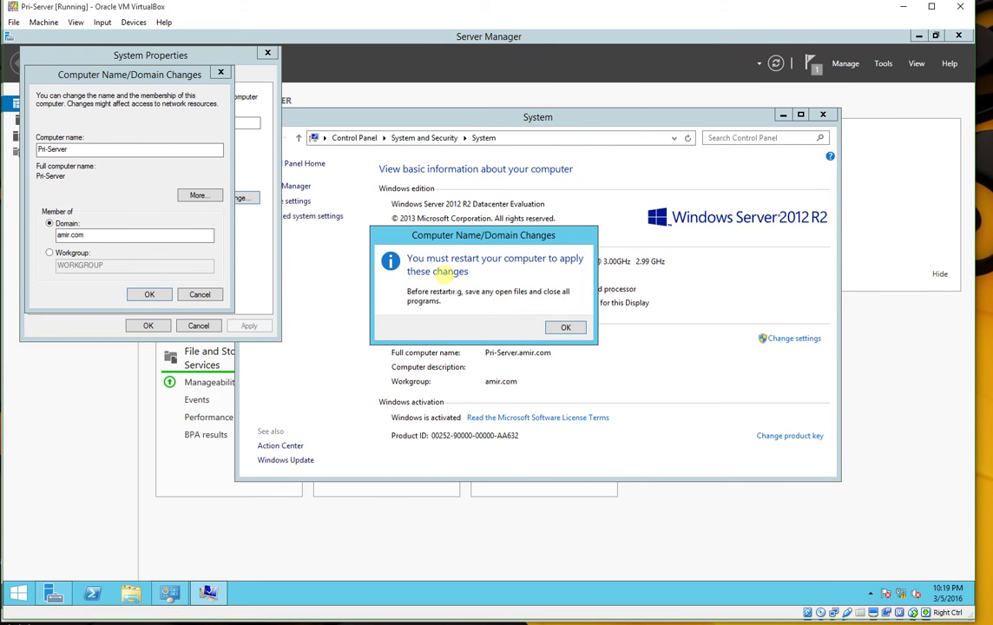
left_click(565, 328)
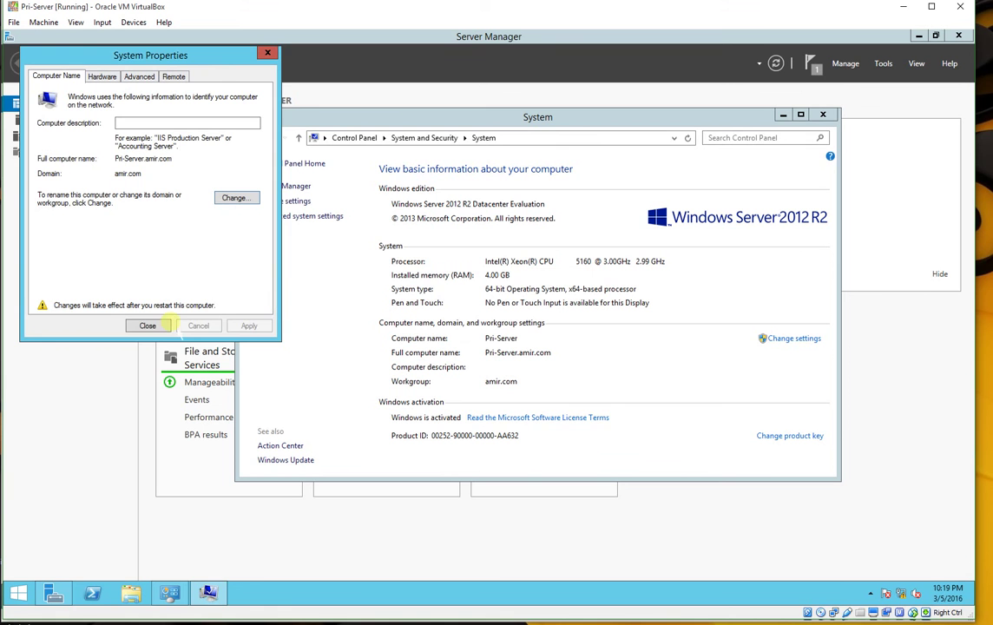
left_click(148, 326)
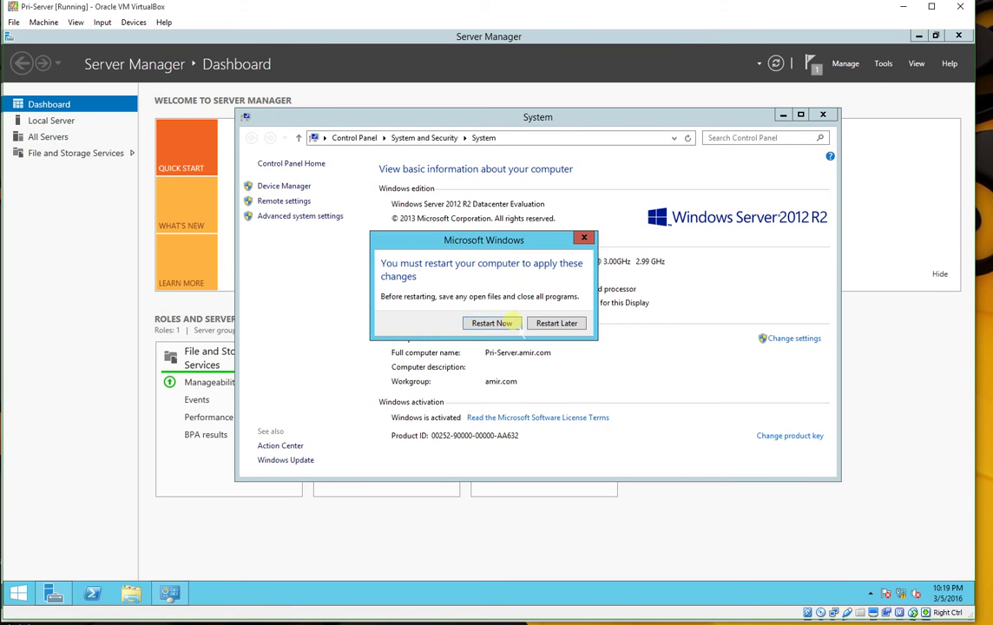
left_click(487, 322)
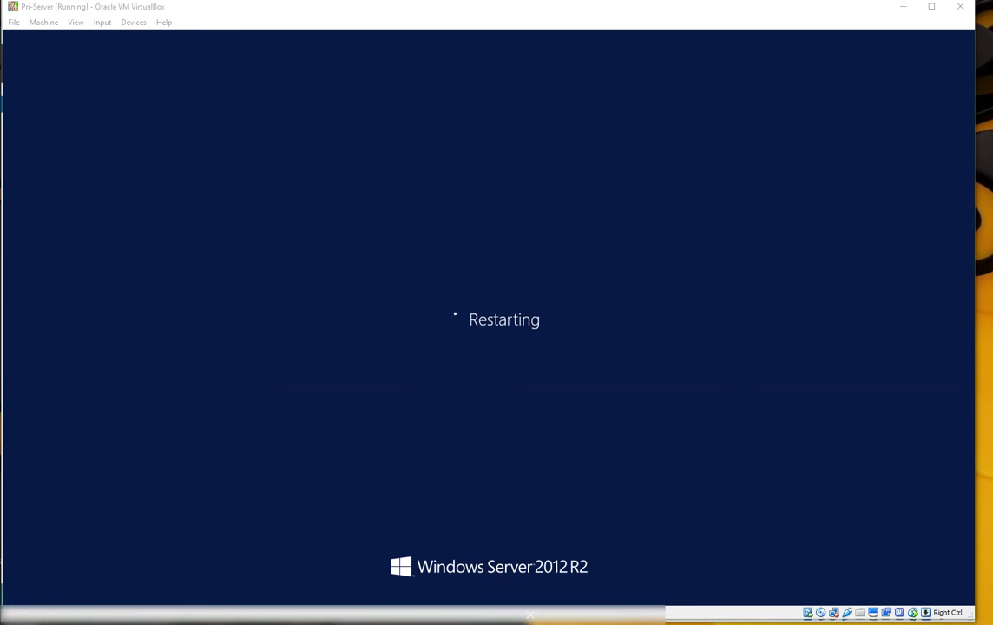
left_click(476, 614)
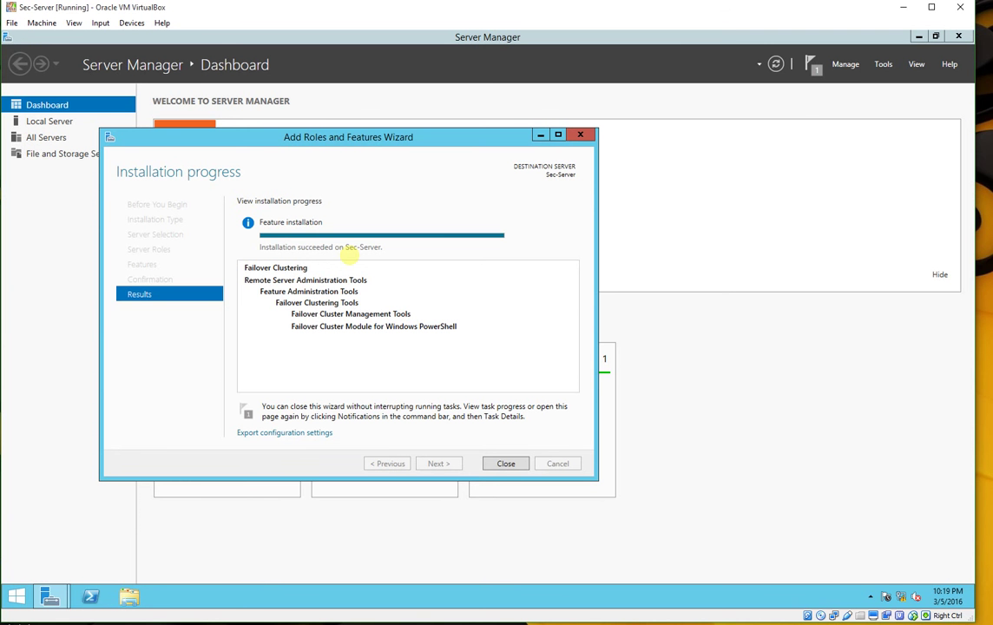
Step: Close the completed Failover Clustering wizard and open Sec-Server's system properties from This PC
left_click(506, 463)
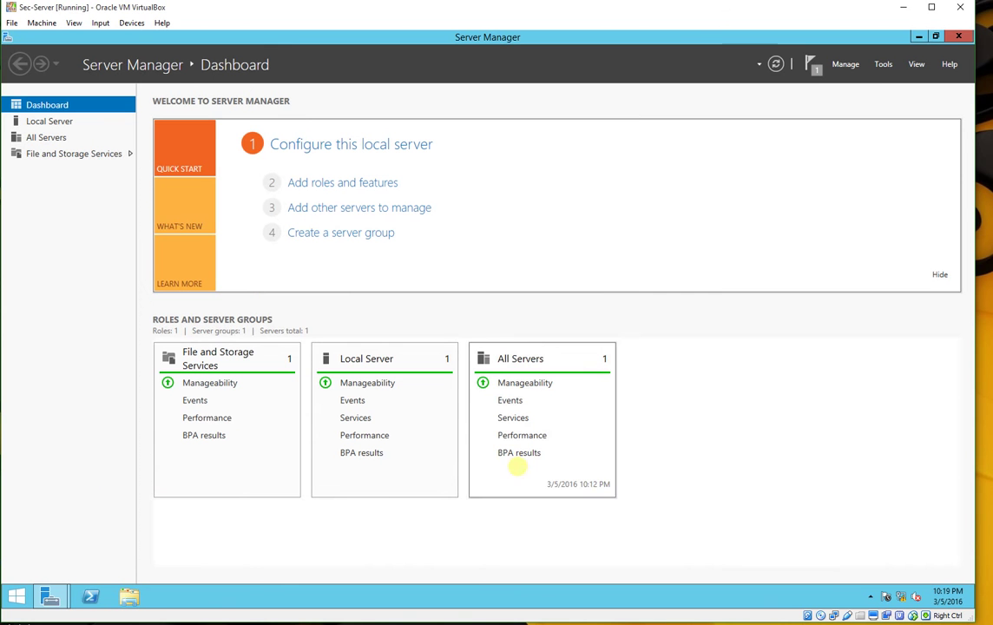
left_click(16, 599)
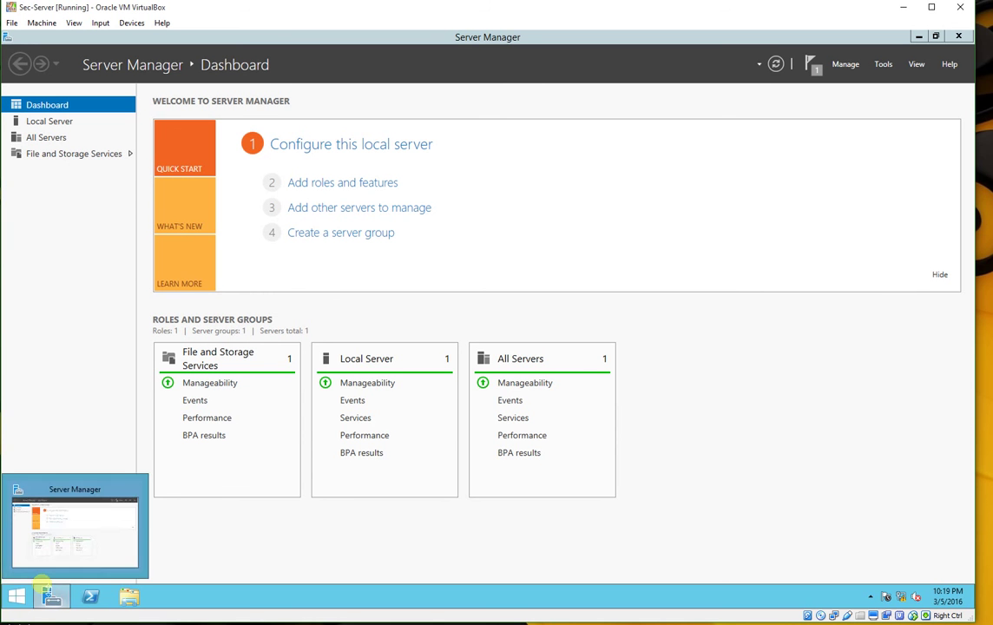
left_click(17, 596)
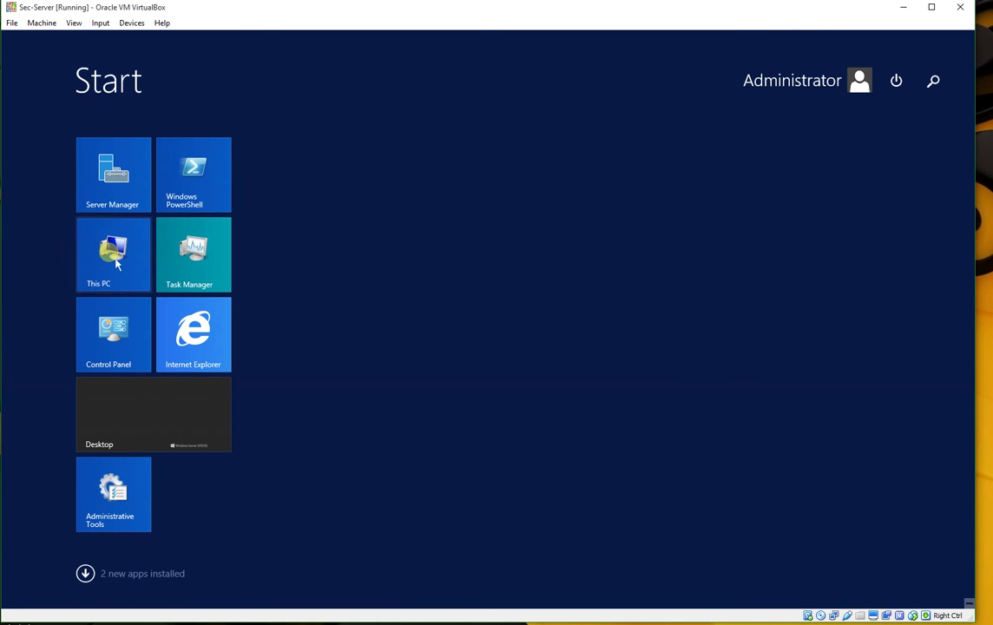
right_click(117, 265)
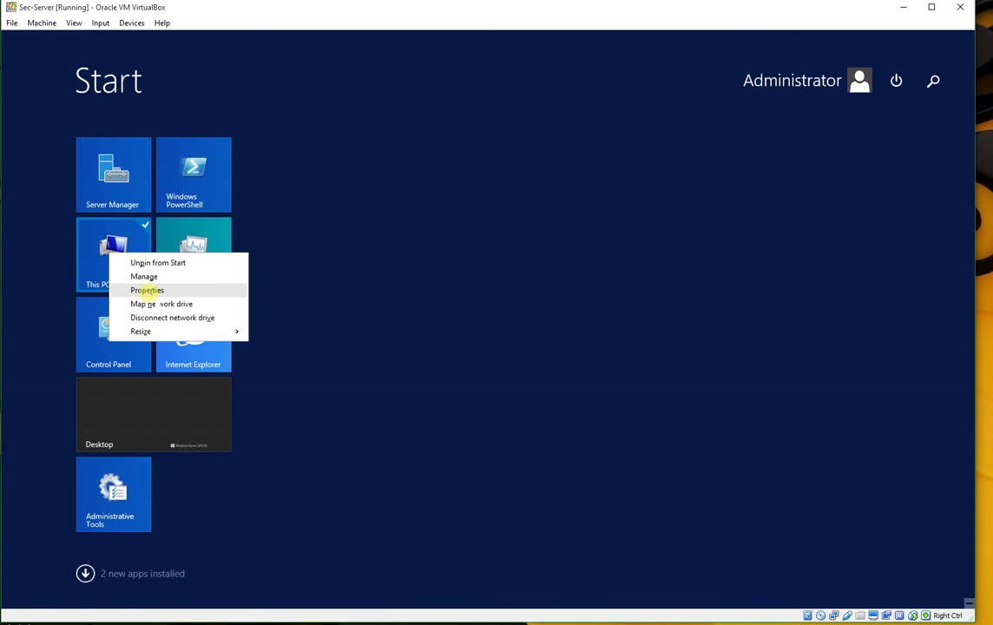
left_click(147, 290)
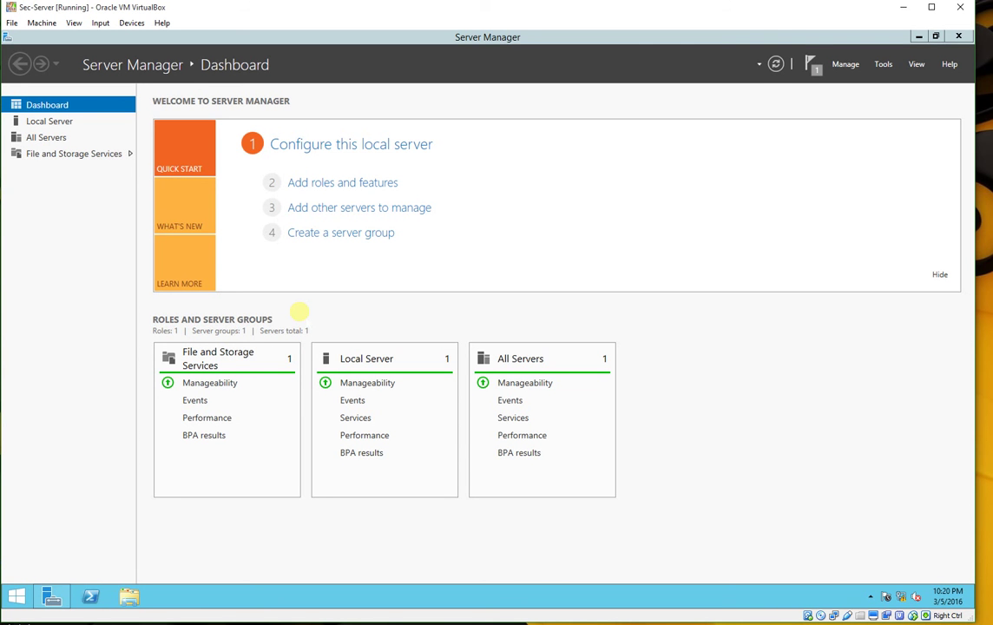
key("super+Pause")
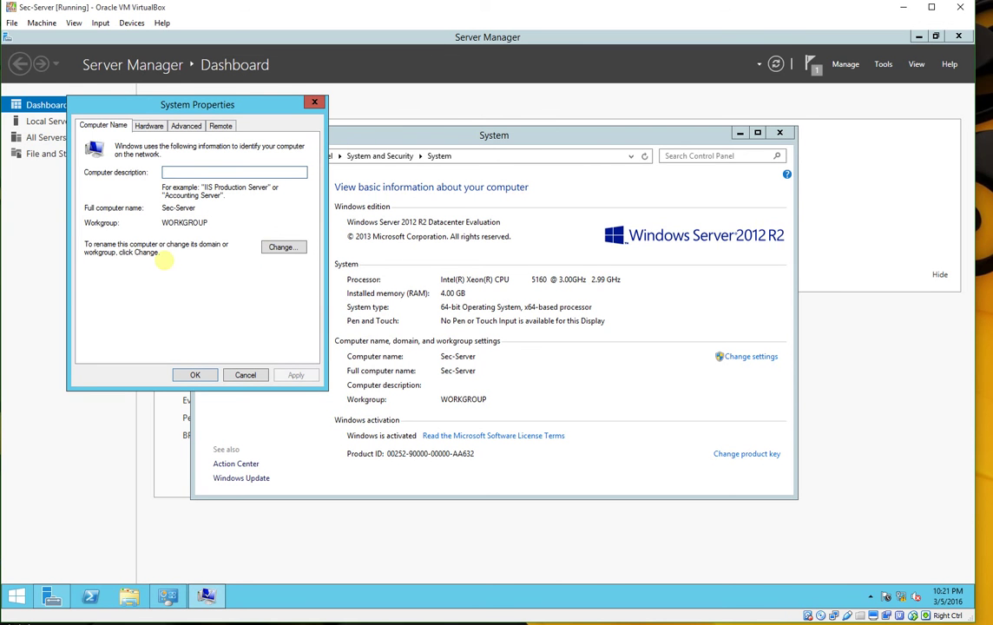
Step: Change Sec-Server's membership from workgroup to the amir.com domain
left_click(277, 248)
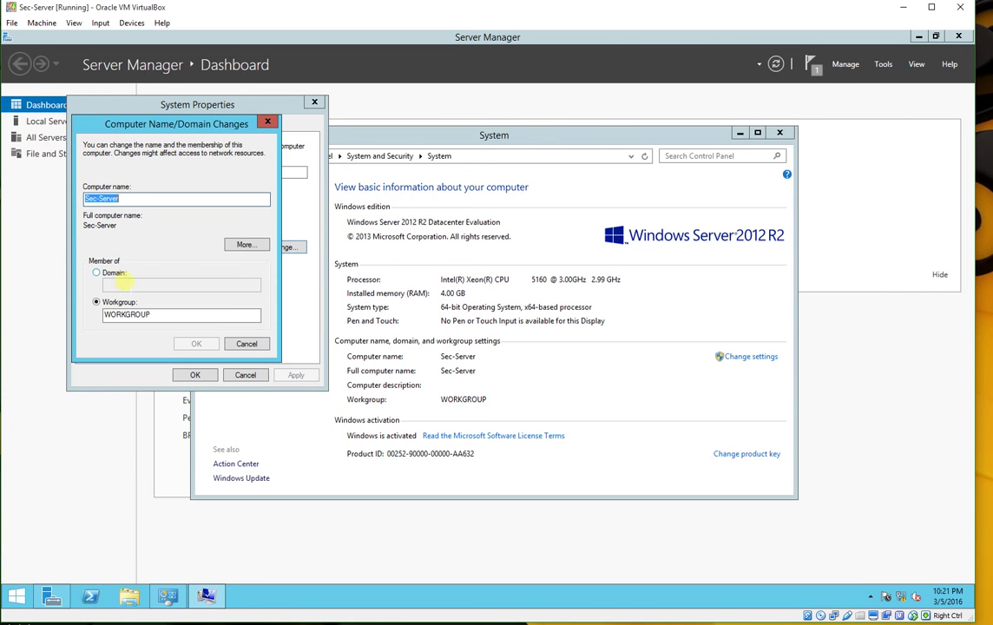
left_click(126, 273)
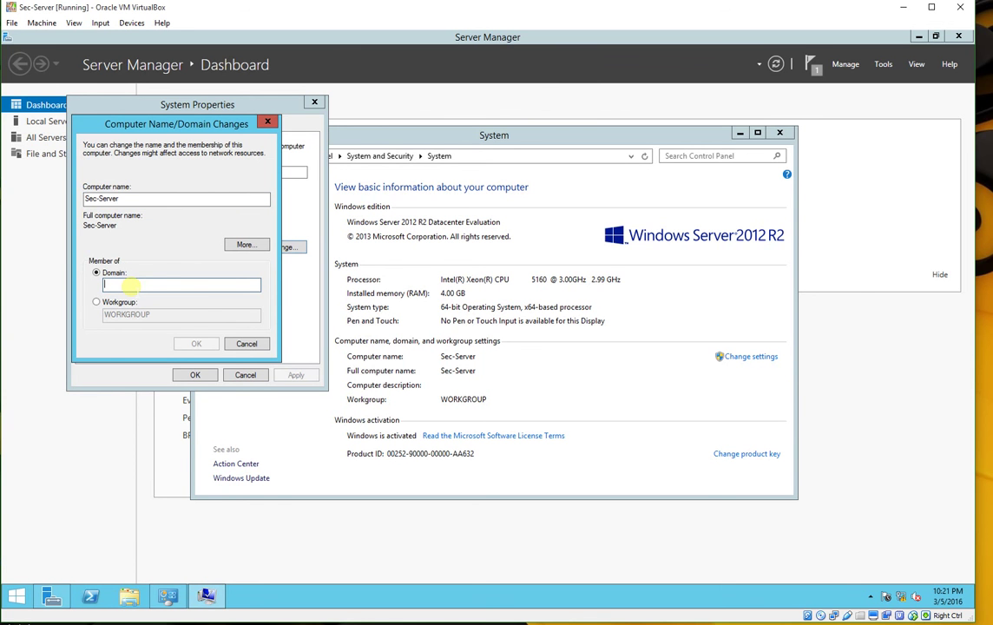
type("amir.com")
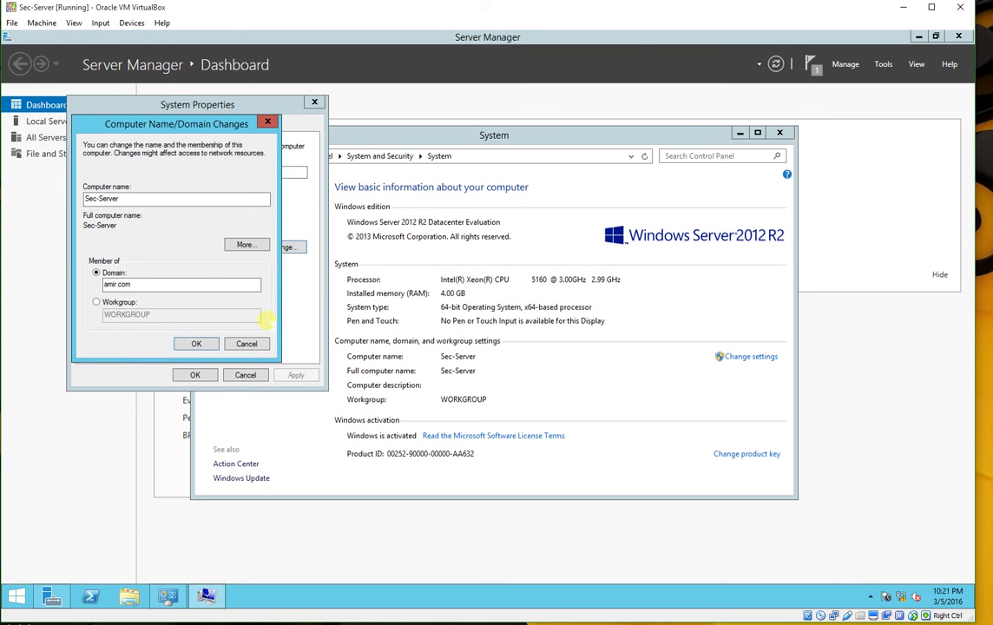
key("Return")
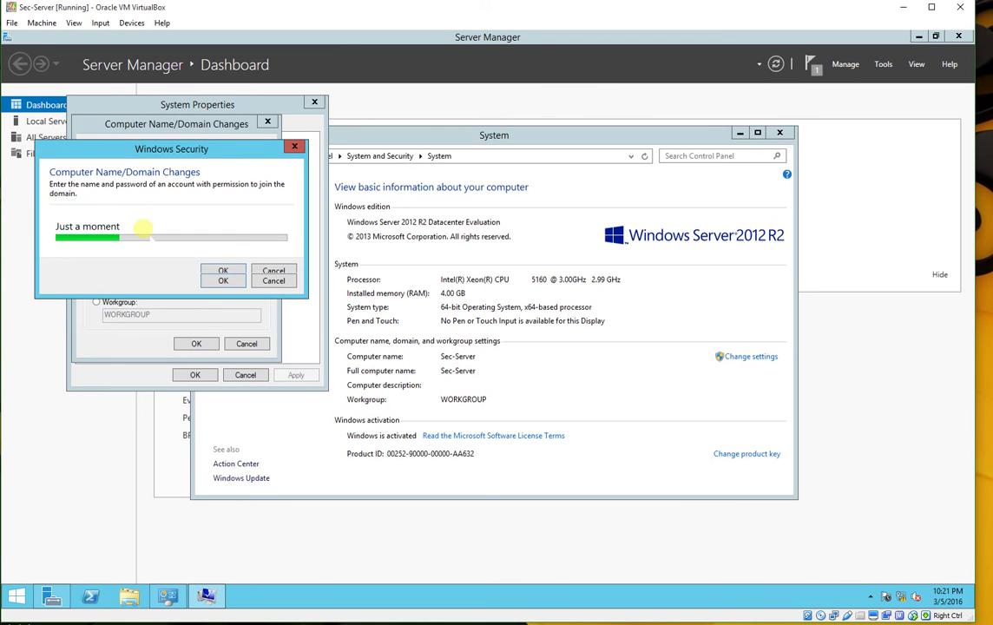
Step: Authenticate the domain join as Administrator with the domain account's password
left_click(139, 227)
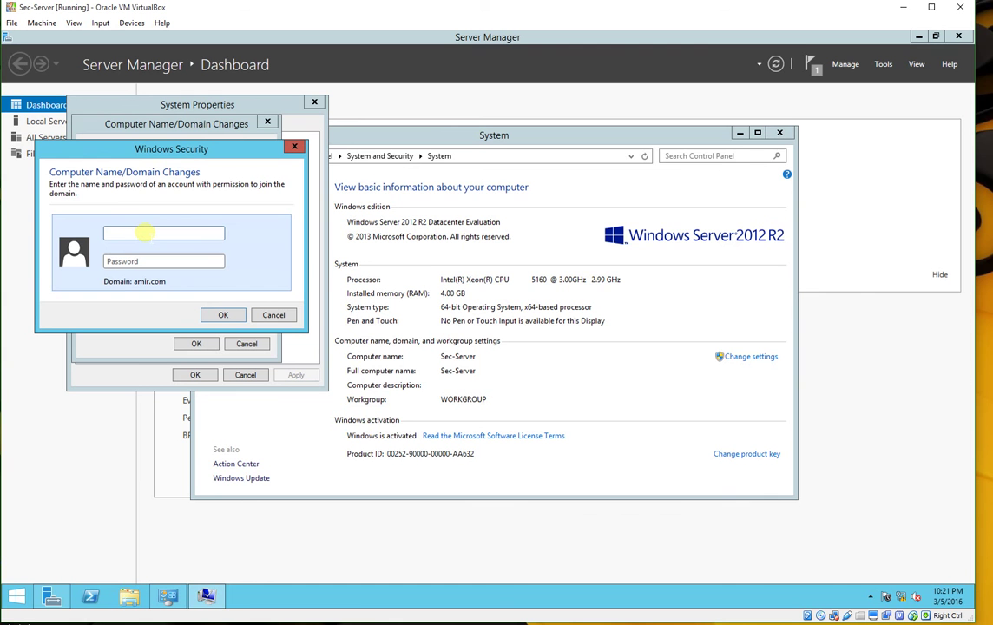
type("Administrator")
key("Tab")
type("********")
key("BackSpace")
key("BackSpace")
key("BackSpace")
key("BackSpace")
key("BackSpace")
key("BackSpace")
key("BackSpace")
key("BackSpace")
type("********")
key("Return")
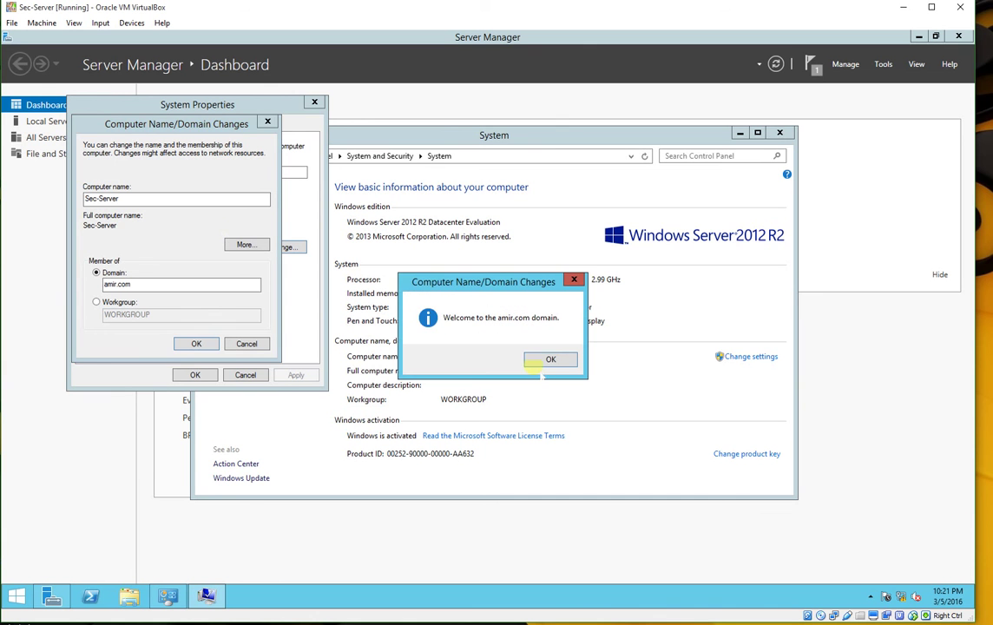
Step: Acknowledge the welcome and restart notices, restart Sec-Server now, and return to Pri-Server
left_click(551, 358)
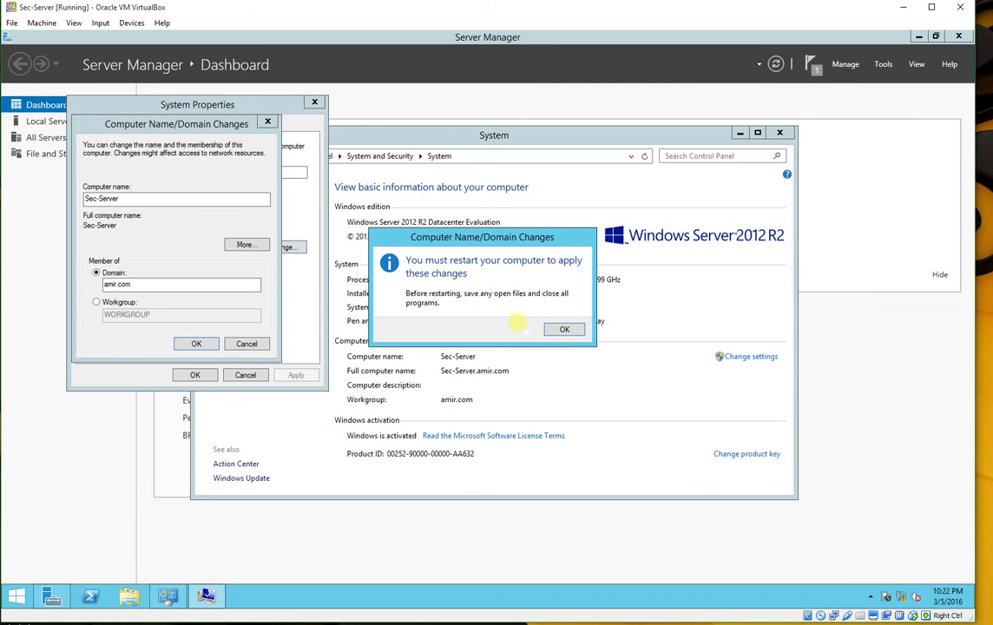
left_click(564, 330)
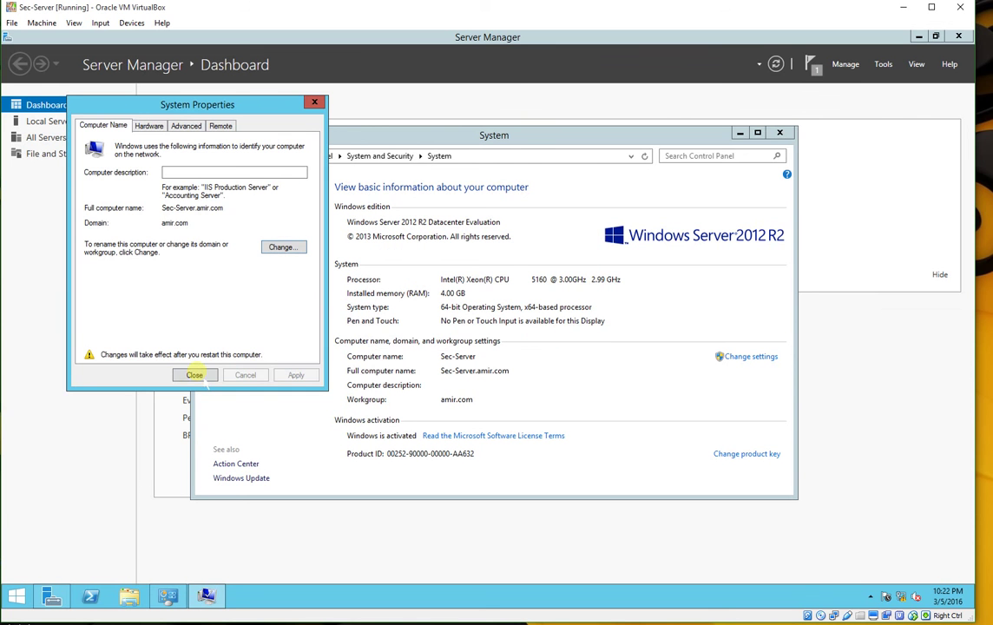
left_click(194, 375)
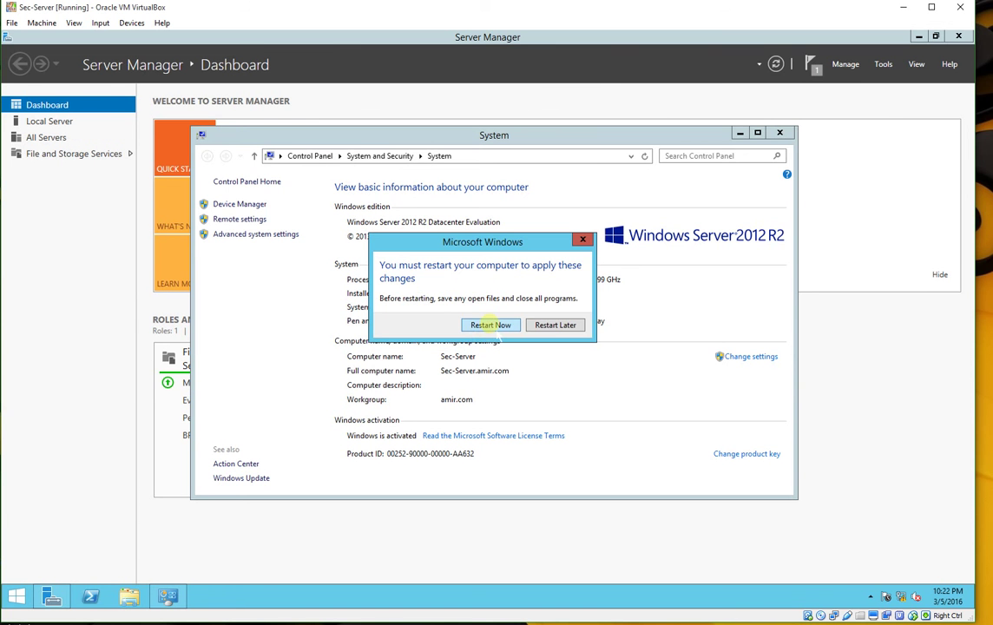
left_click(430, 302)
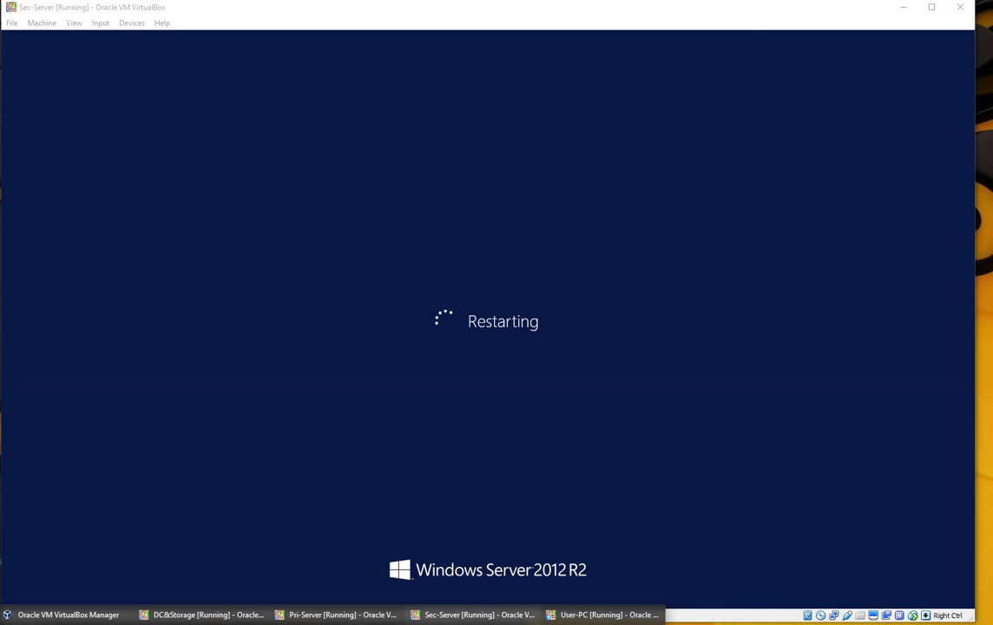
left_click(334, 615)
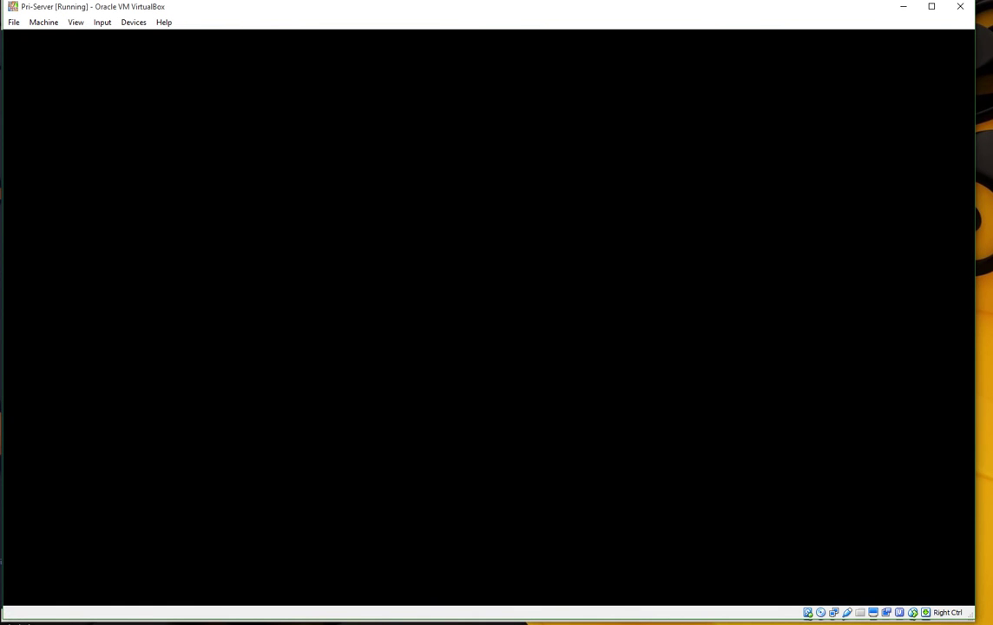